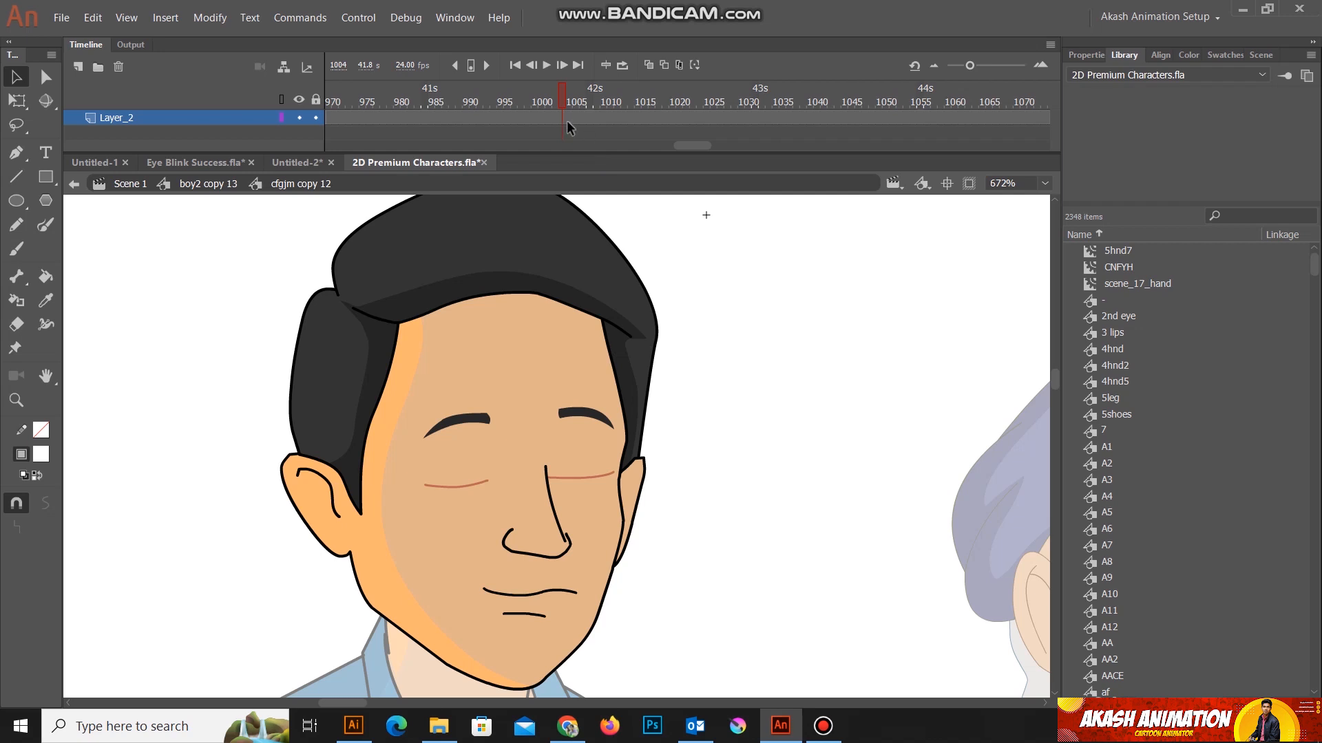
Step: Play the blink animations in the 2D Premium Characters and Eye Blink Success documents as references
left_click(548, 65)
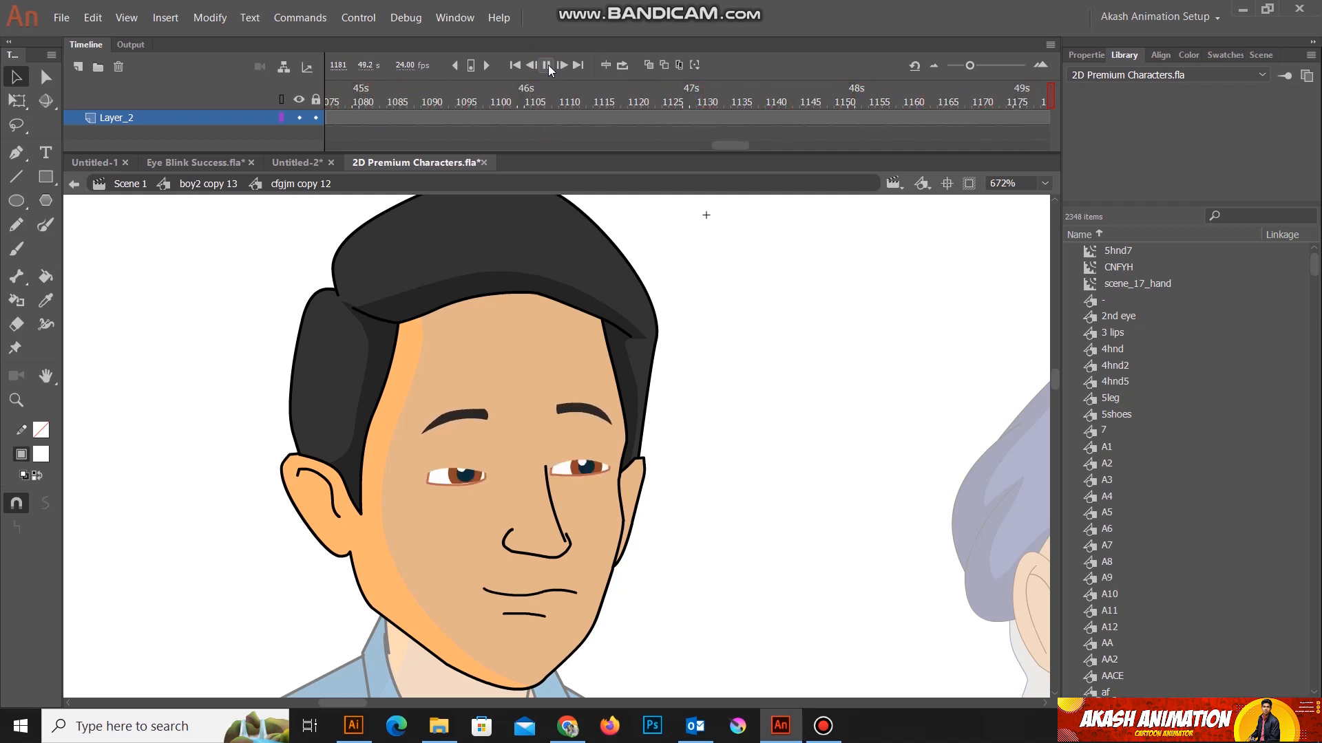
left_click(547, 64)
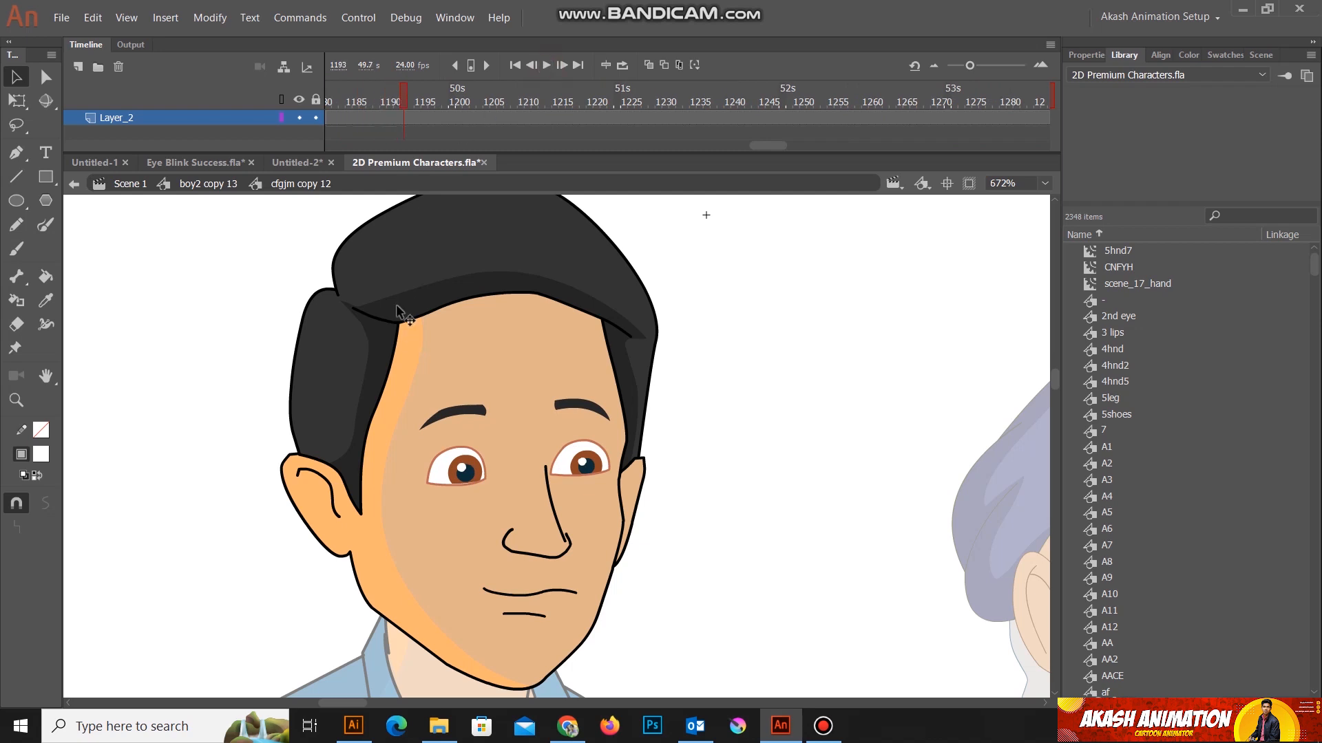
left_click(301, 162)
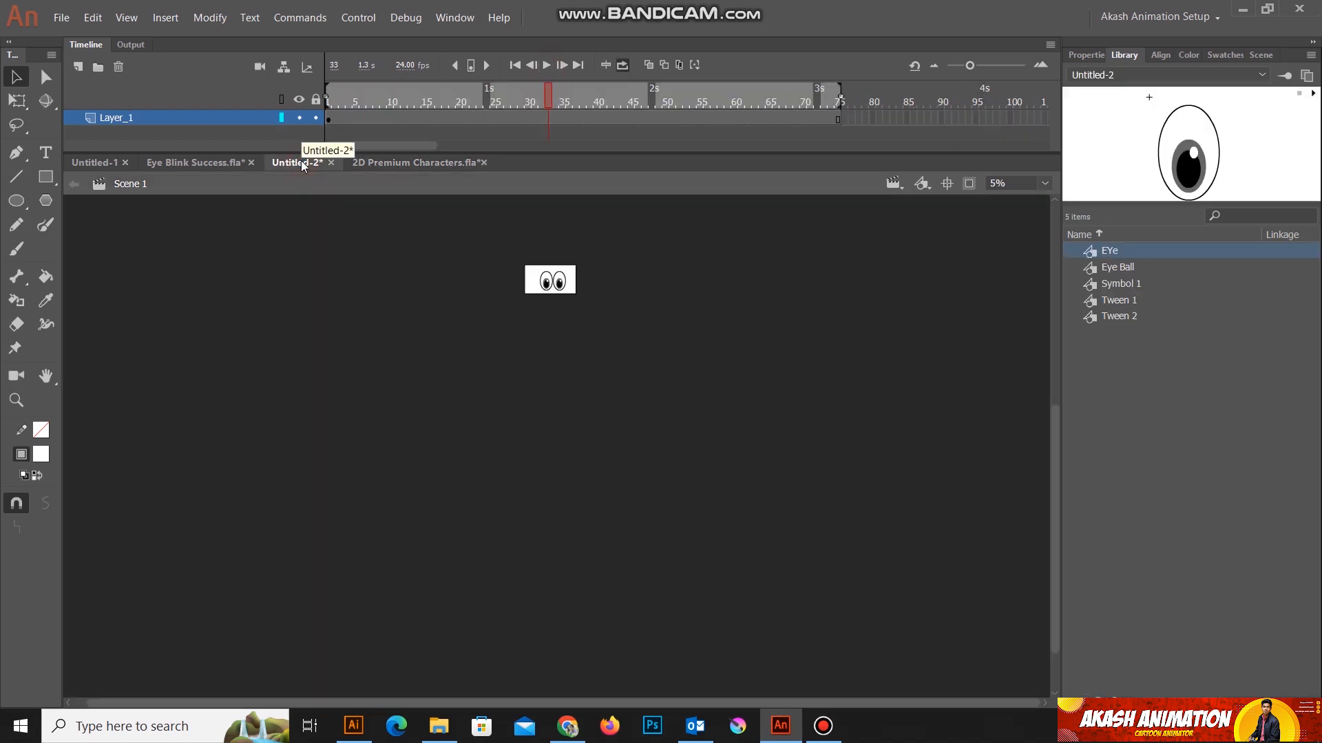
left_click(213, 164)
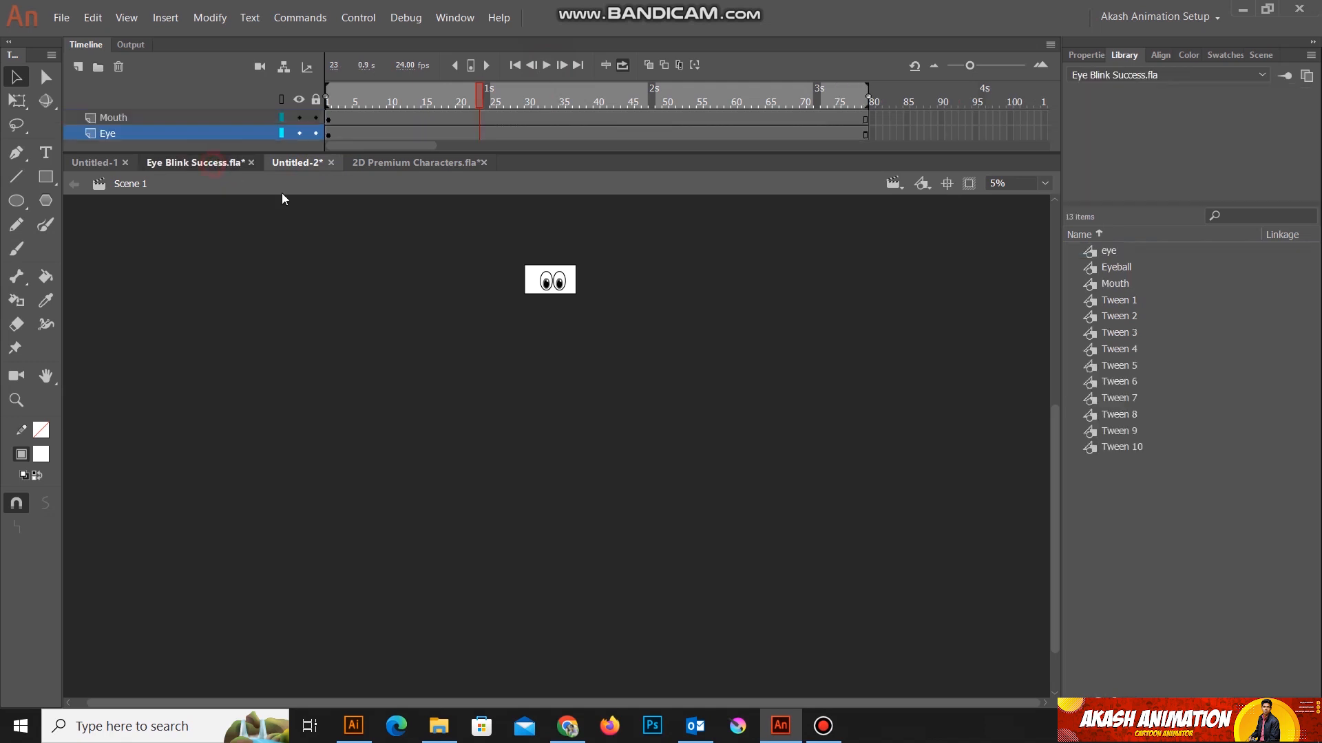
scroll(446, 272, "up", 1)
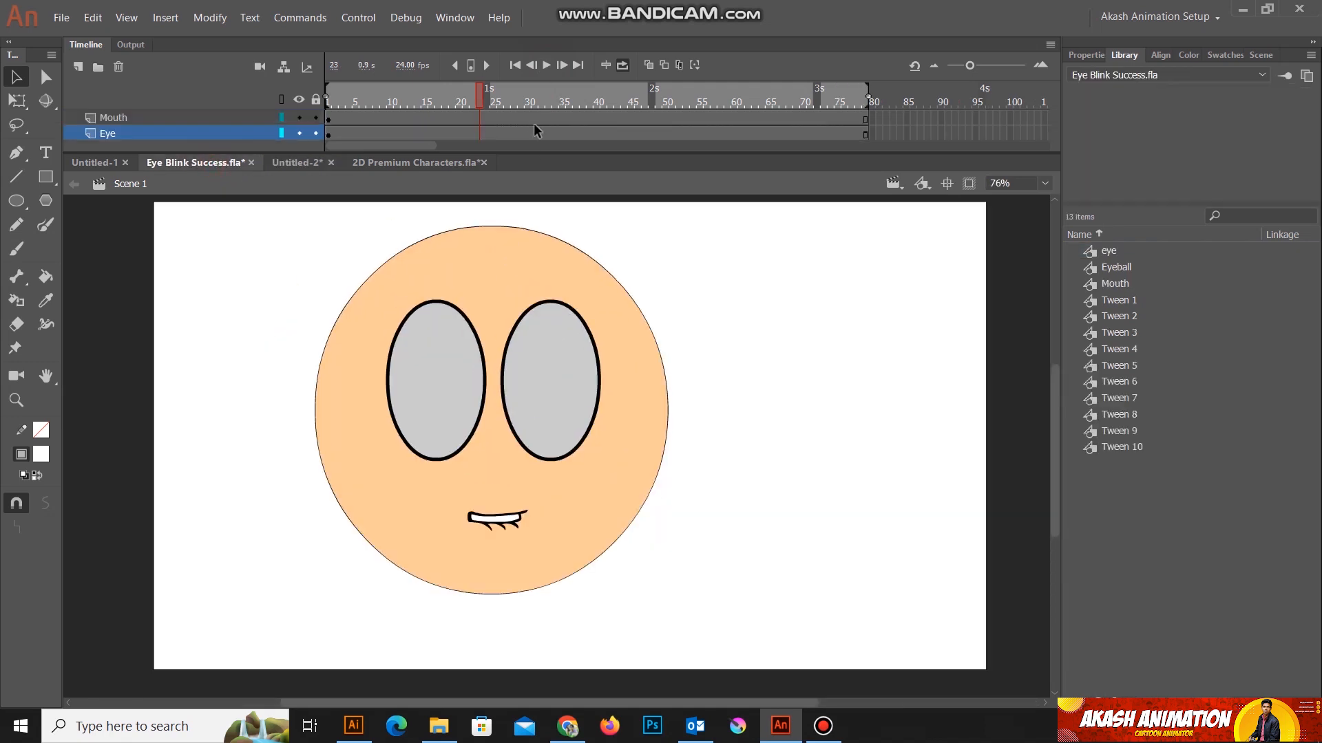
left_click(545, 66)
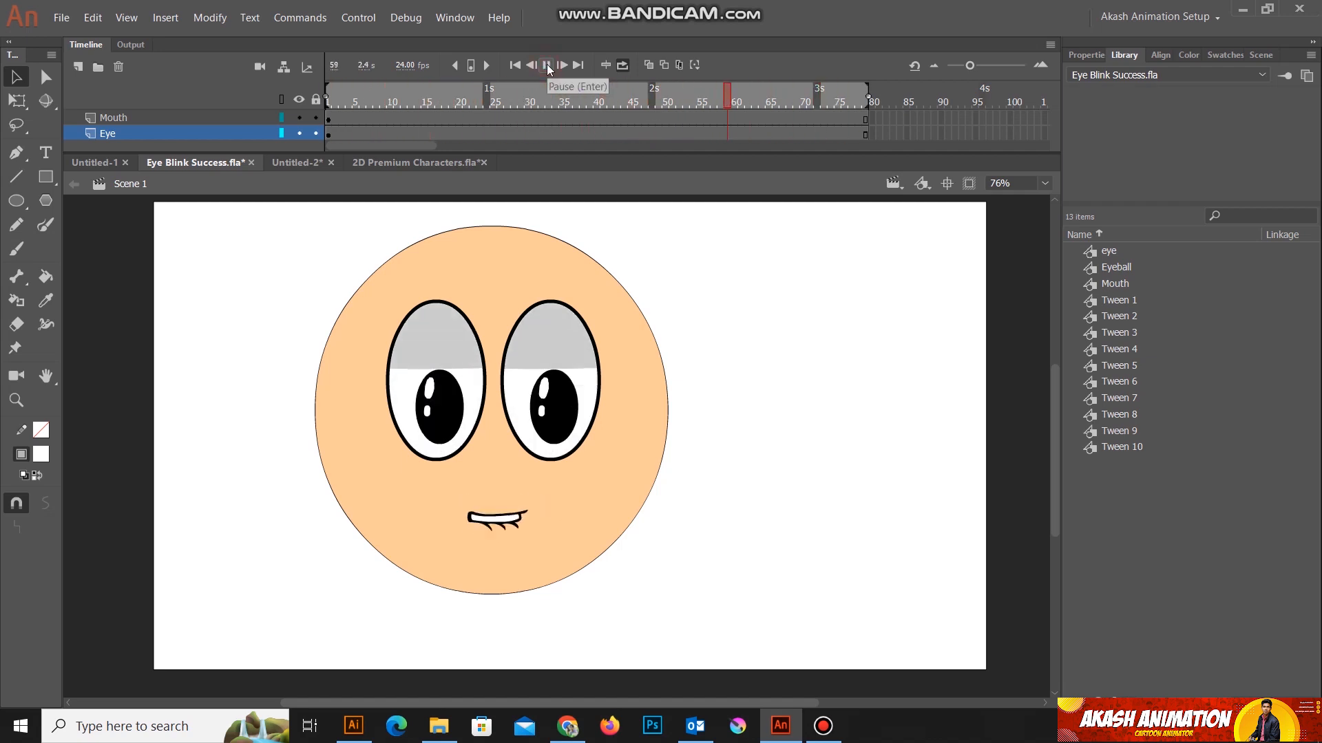
left_click(546, 65)
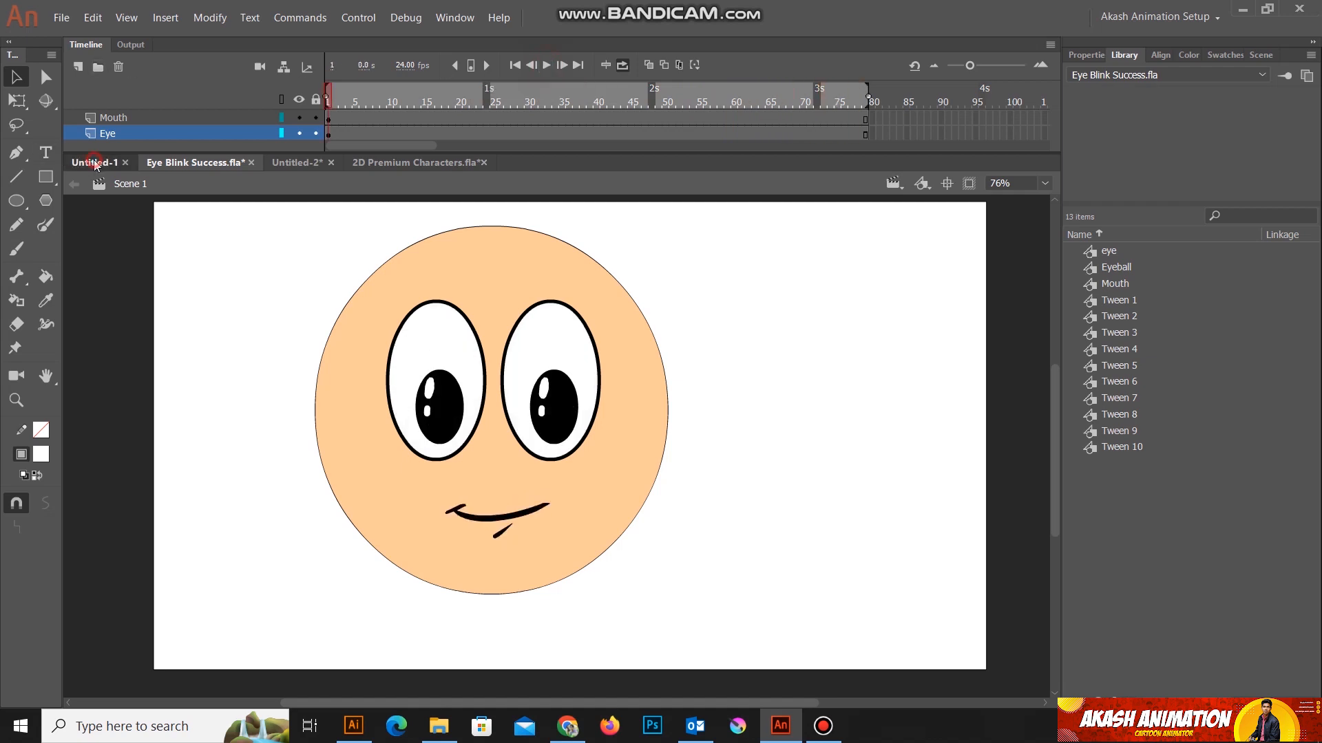
Step: Create a new HD Character Animation document, 1280 by 720 pixels, with ActionScript 3.0 as the platform type
left_click(94, 162)
scroll(446, 508, "down", 1)
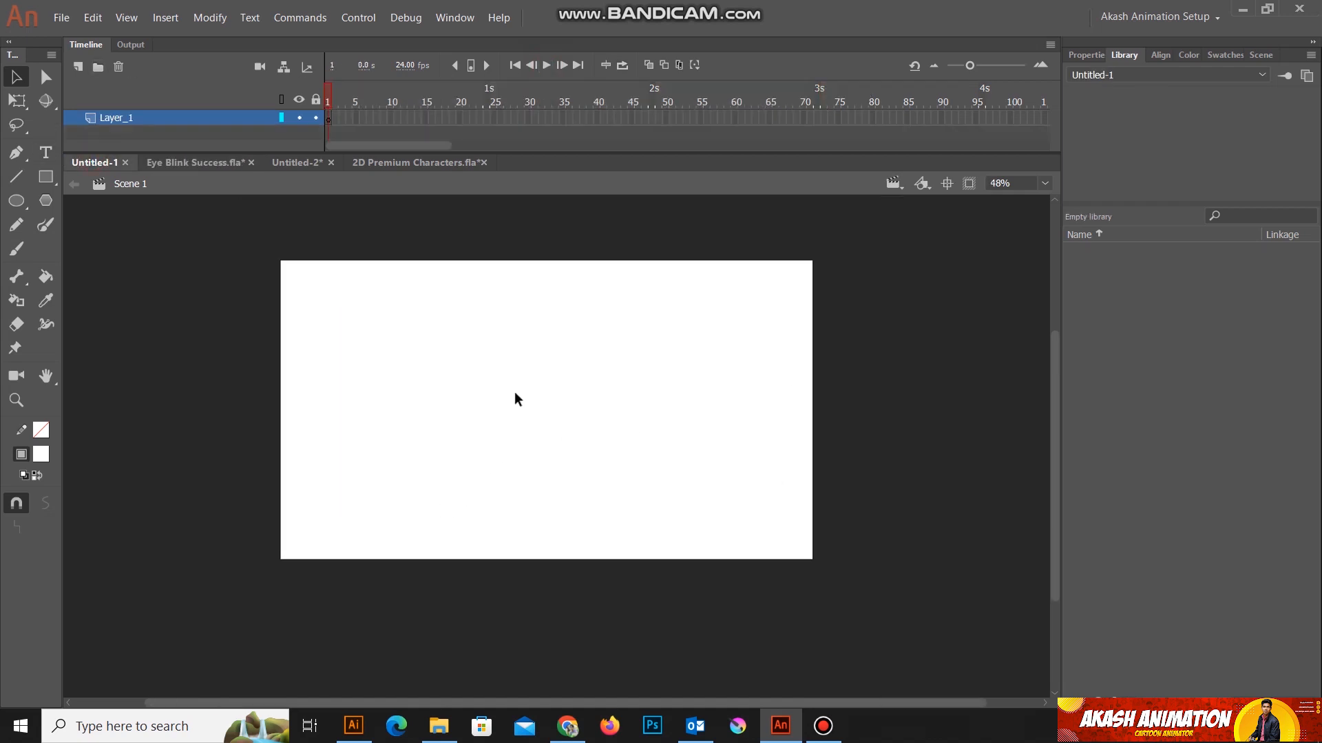
scroll(506, 385, "up", 1)
left_click(61, 21)
left_click(90, 40)
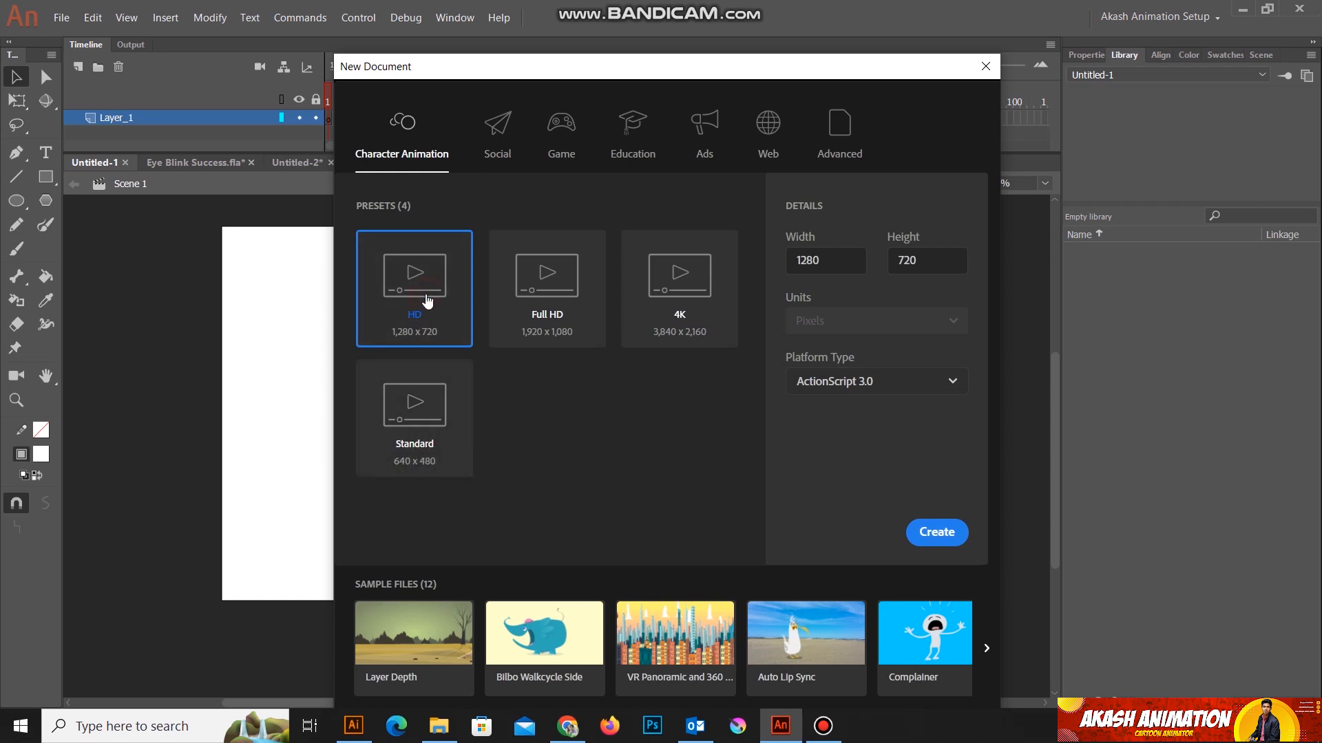
left_click(937, 534)
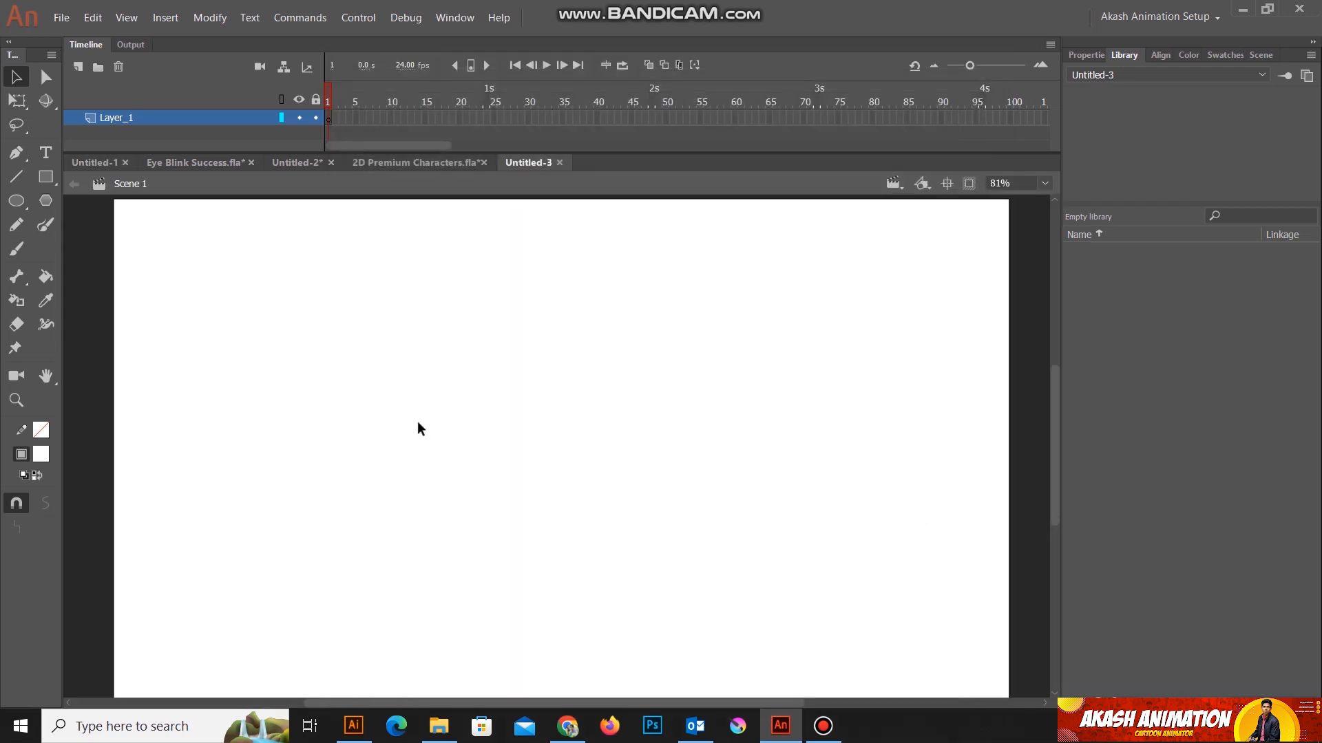
Step: Draw a white circle with a black outline, about 397 px across, near the middle of the stage
scroll(540, 413, "down", 3)
scroll(578, 417, "up", 3)
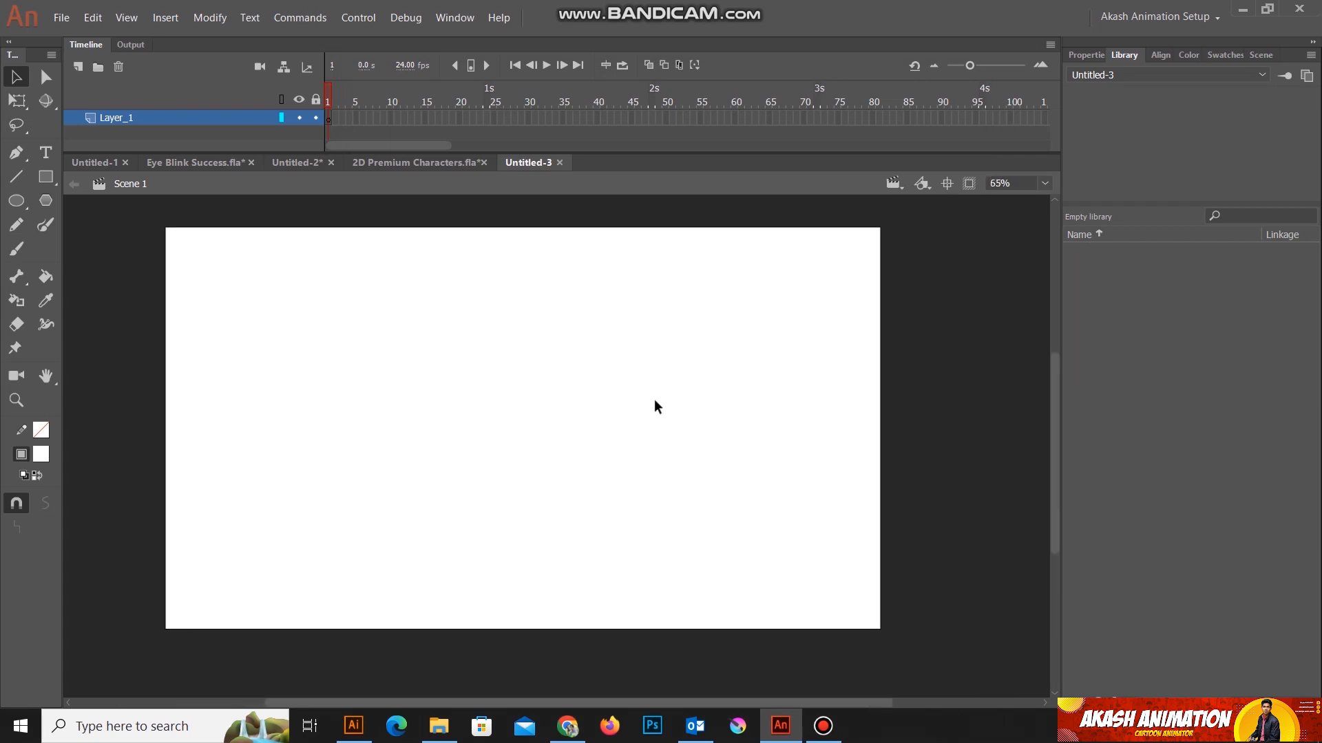
left_click_drag(651, 325, 647, 357)
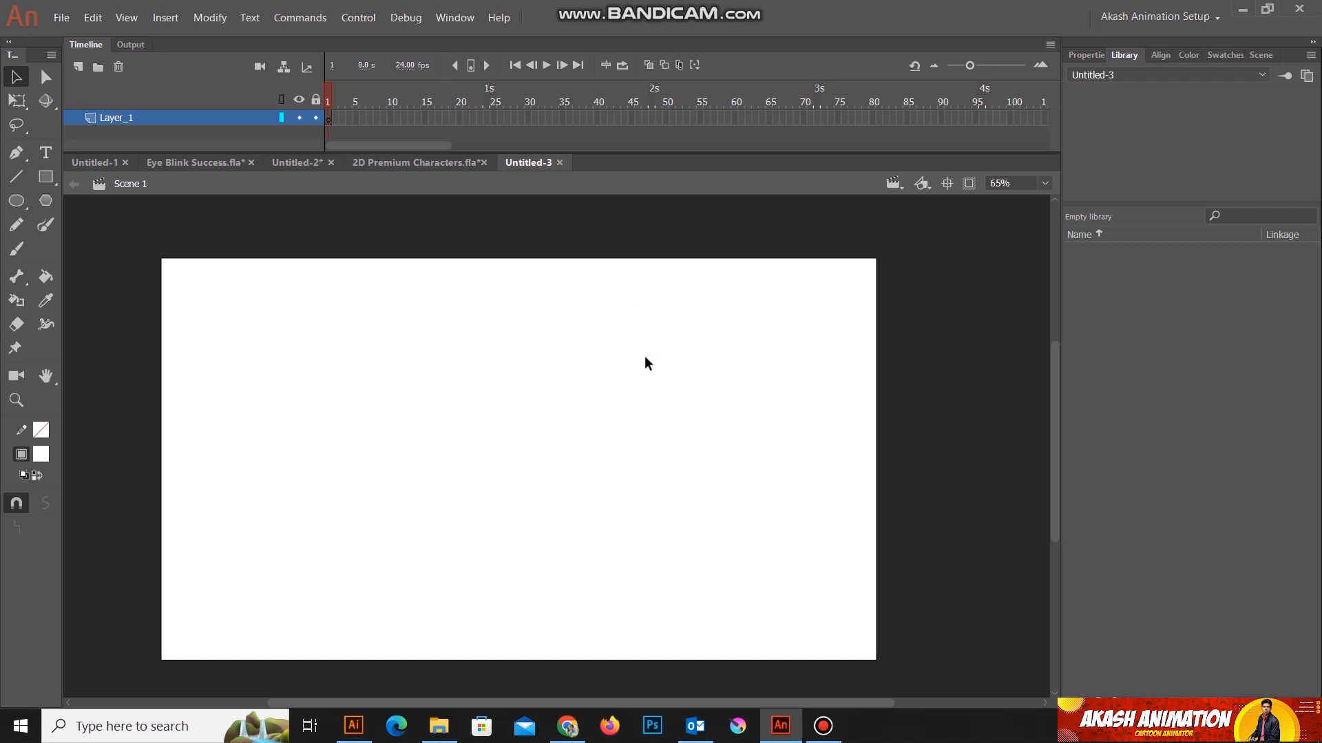
left_click(18, 201)
left_click_drag(412, 363, 636, 587)
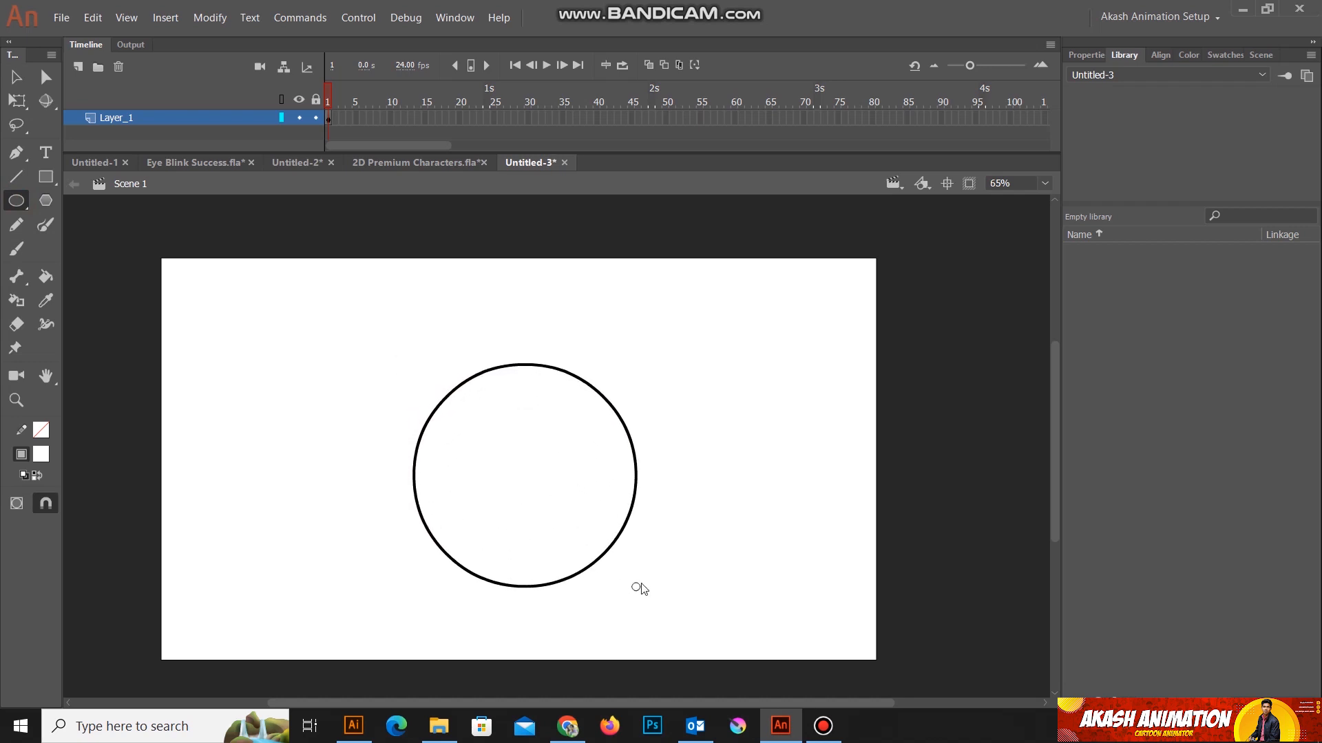
Step: Convert the circle's fill and outline together into a Graphic symbol named Eye
left_click(17, 77)
left_click(493, 460)
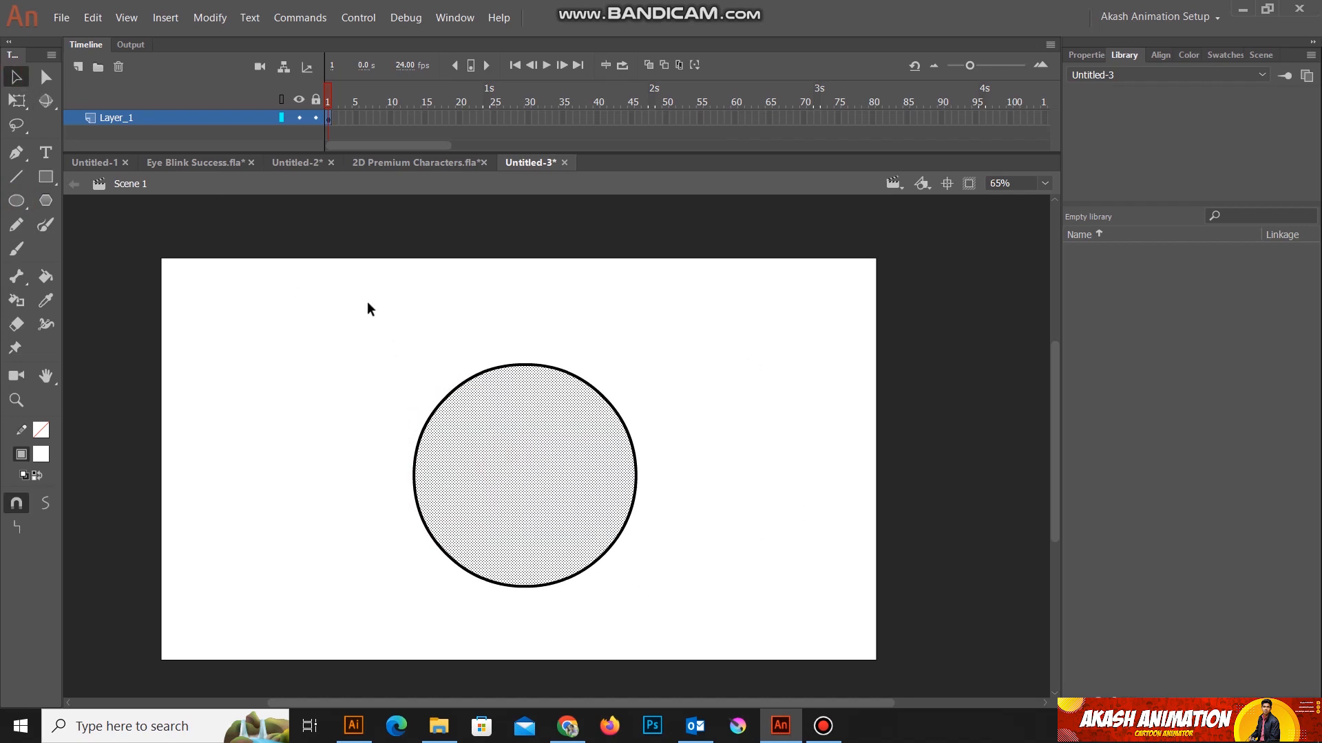
left_click(326, 320)
left_click_drag(521, 526, 763, 639)
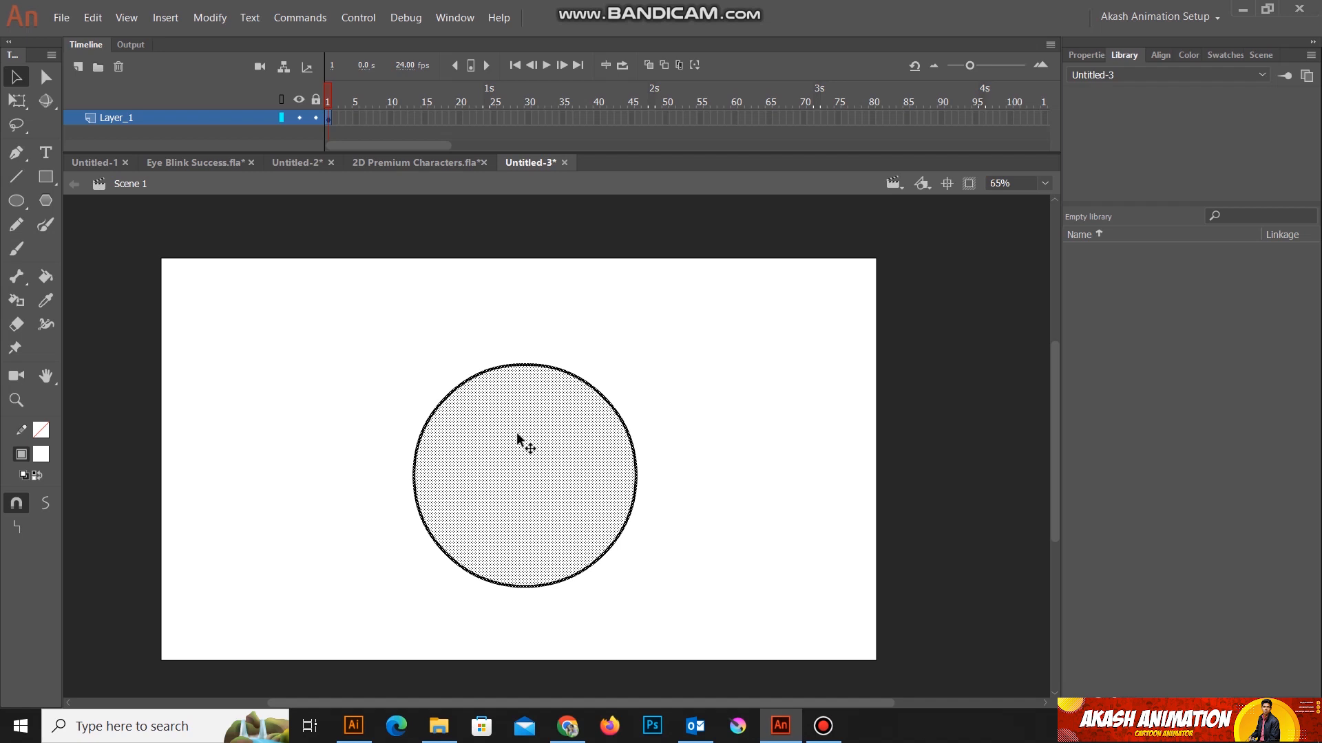
key("alt+m")
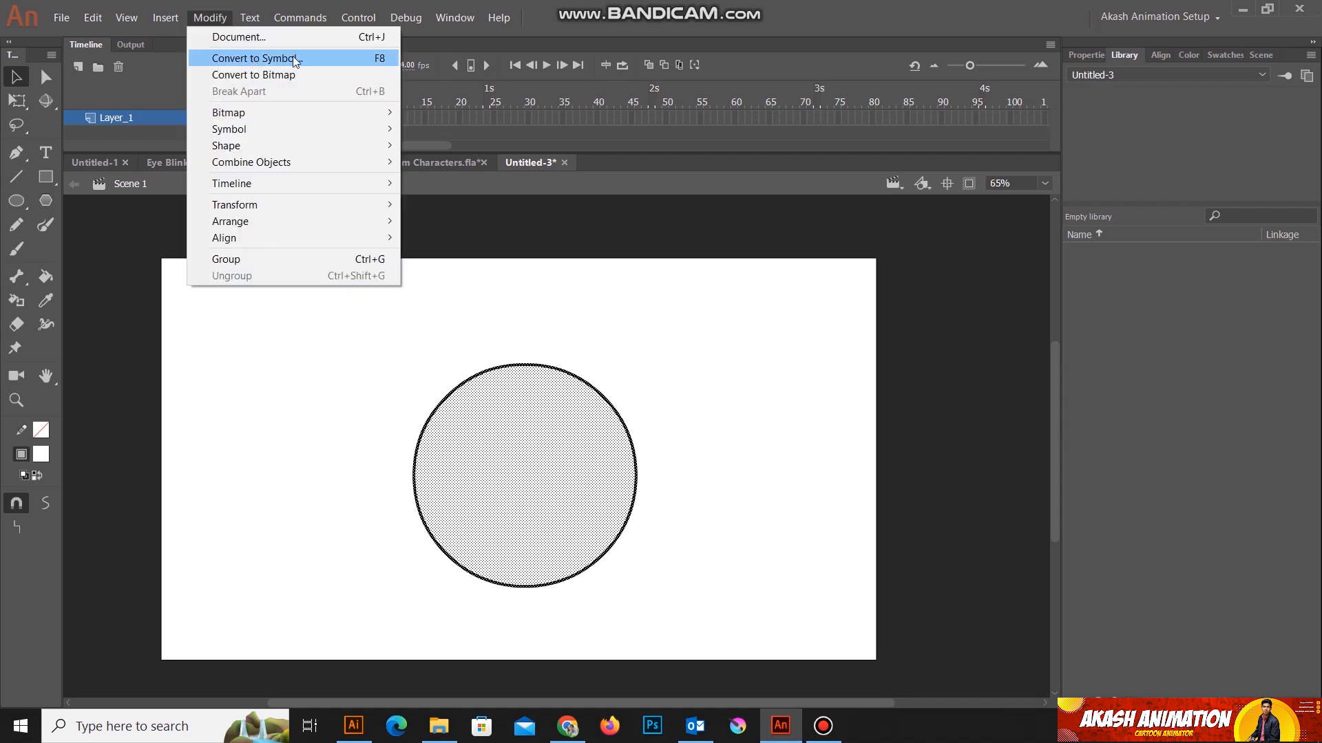
left_click(723, 475)
mouse_move(316, 301)
left_mouse_down()
mouse_move(696, 556)
mouse_move(724, 611)
left_mouse_up()
right_click(551, 484)
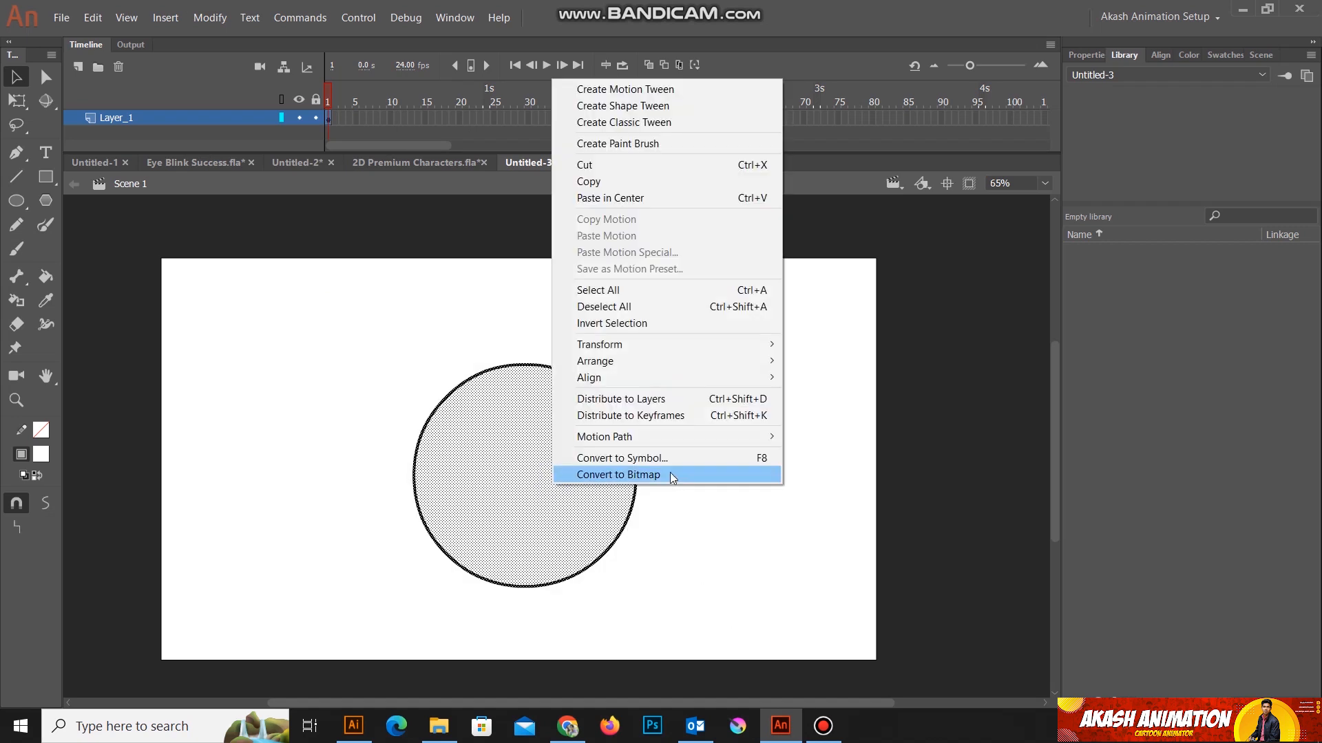
left_click(657, 457)
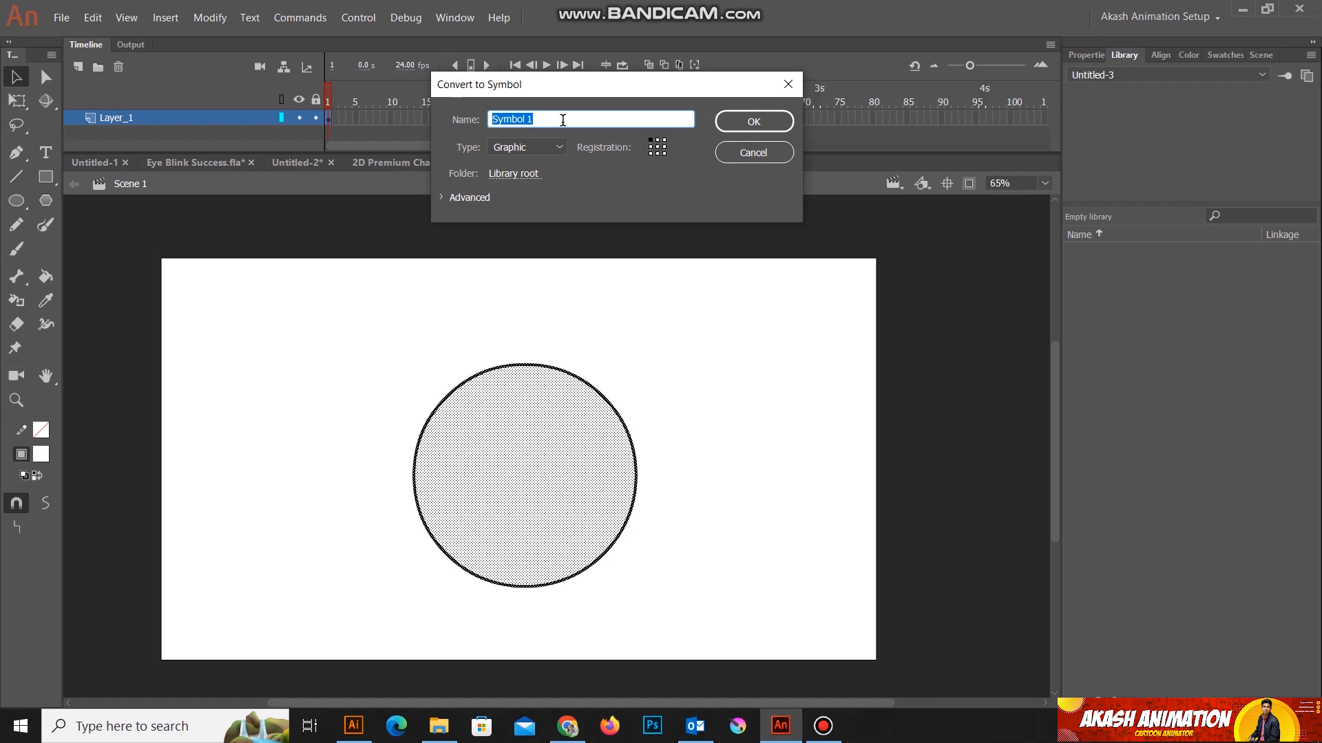
type("Eye")
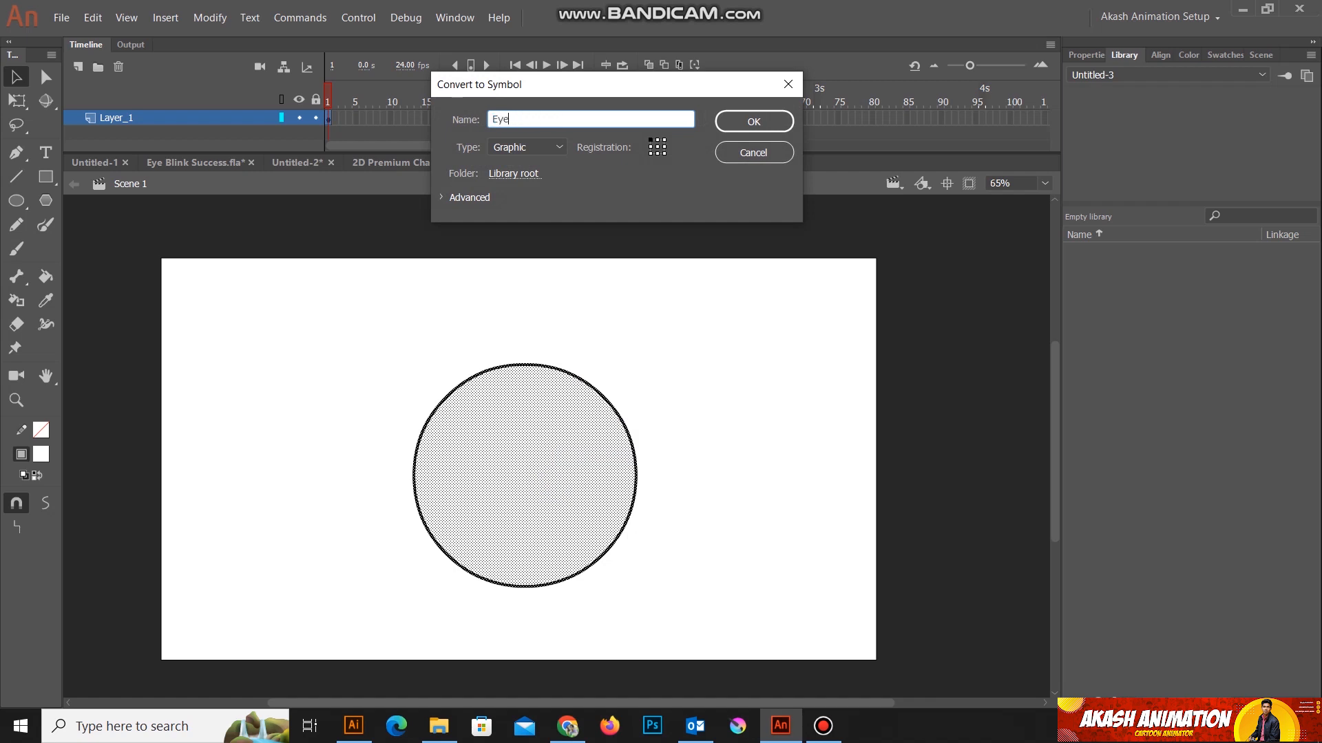
left_click(546, 147)
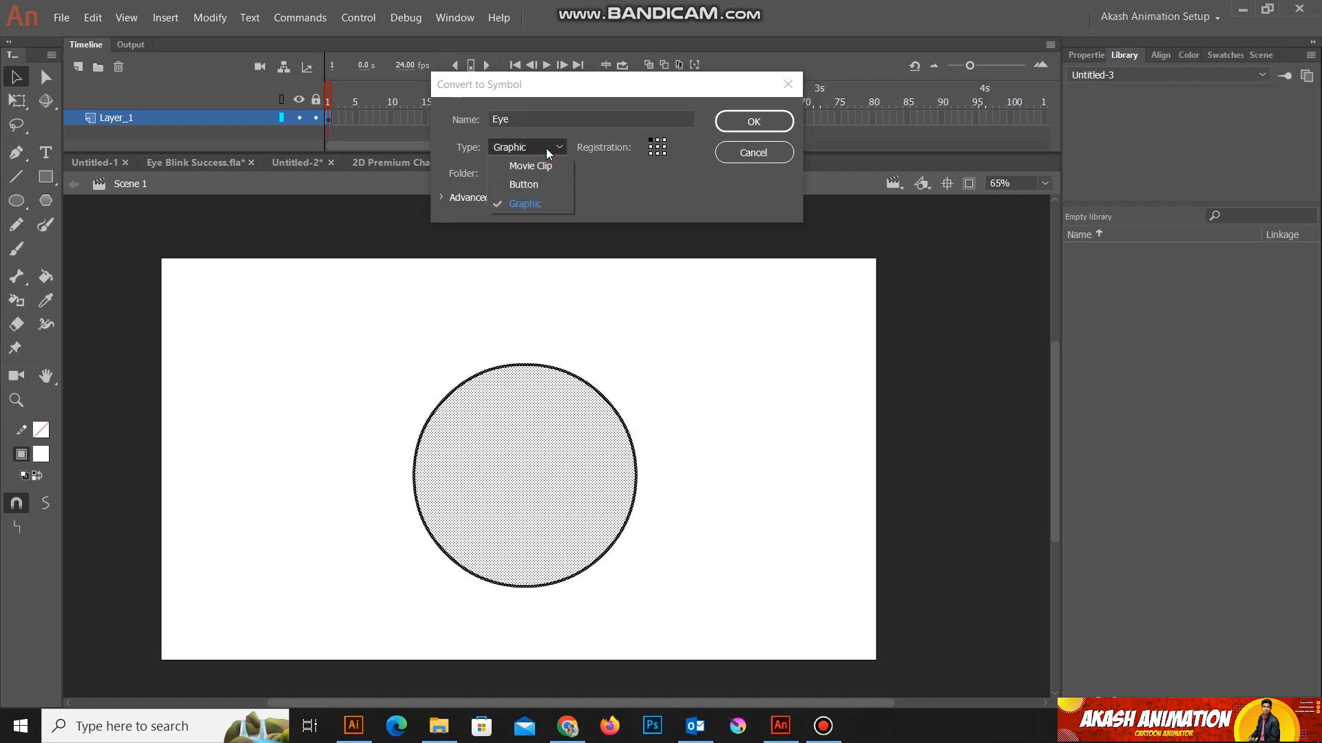
left_click(533, 204)
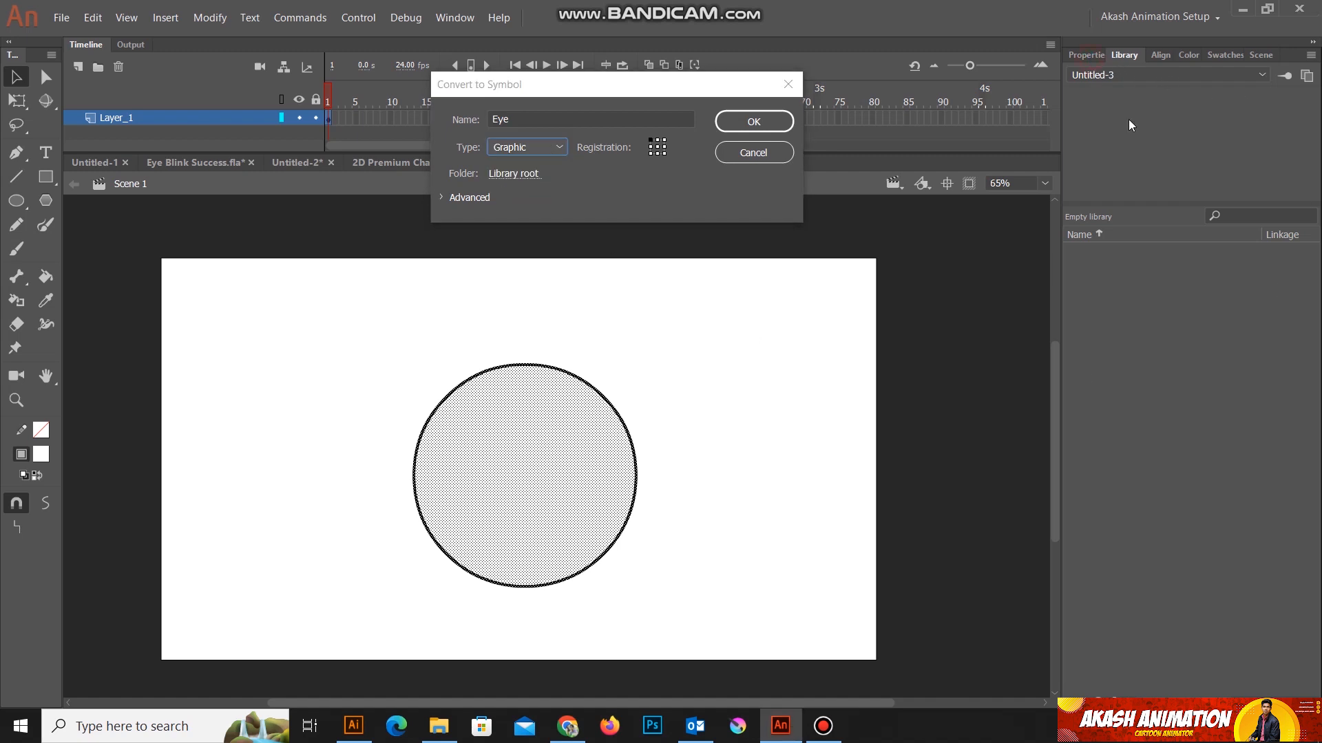
left_click(754, 121)
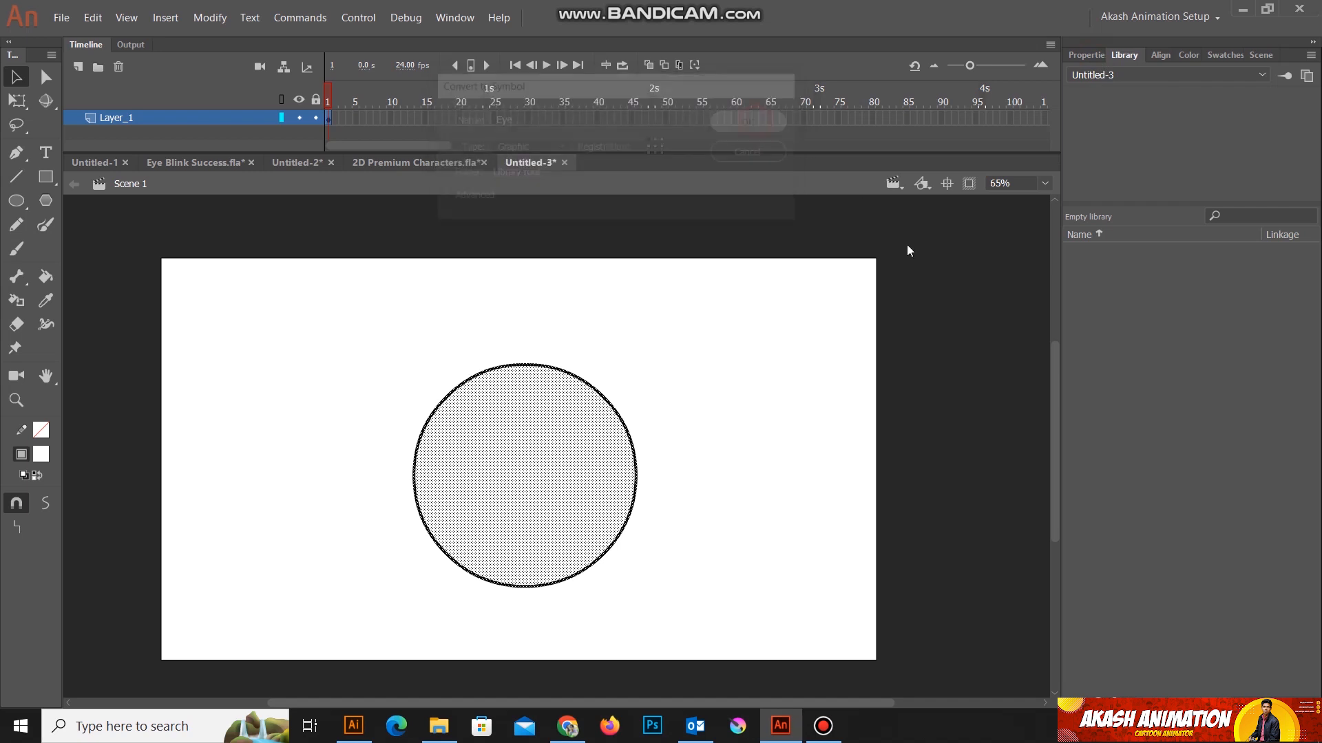
Step: Show the properties of the Eye instance and open the symbol for editing
left_click(1087, 58)
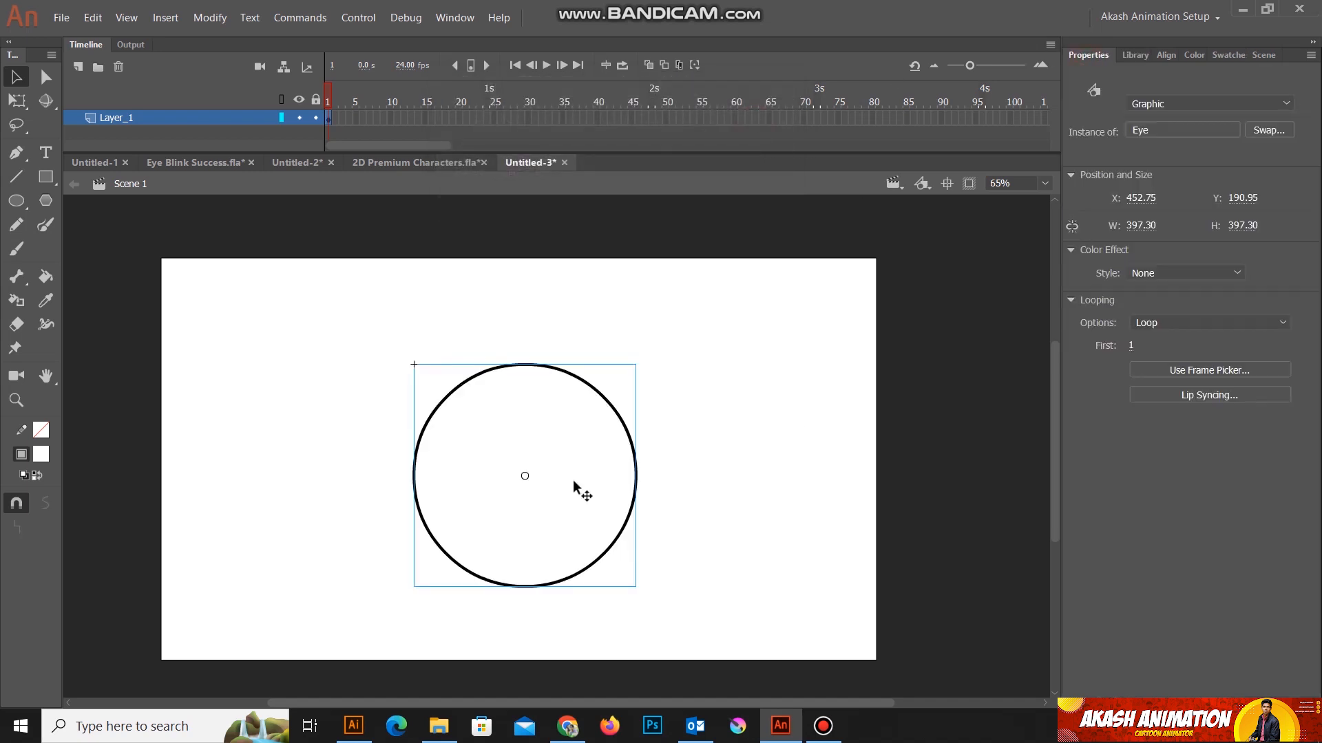
left_click_drag(326, 316, 729, 635)
double_click(524, 437)
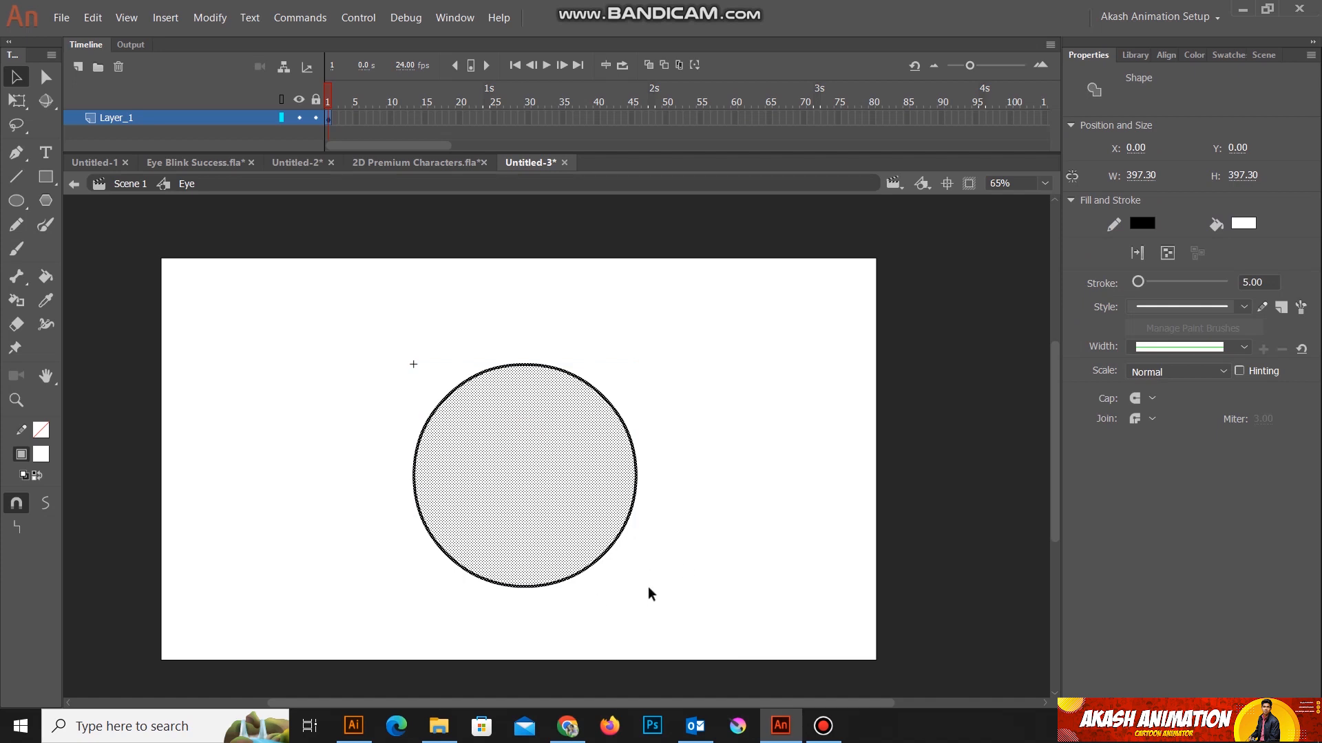
left_click(119, 187)
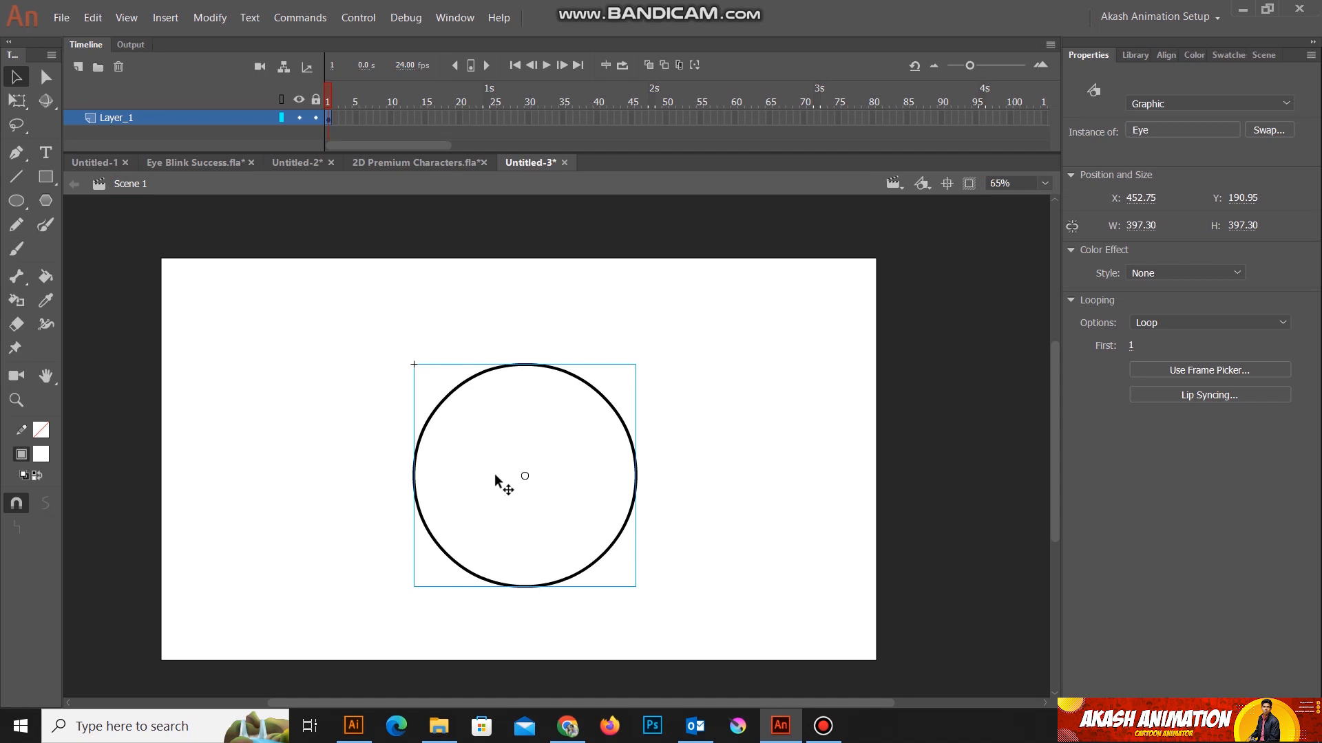
double_click(535, 427)
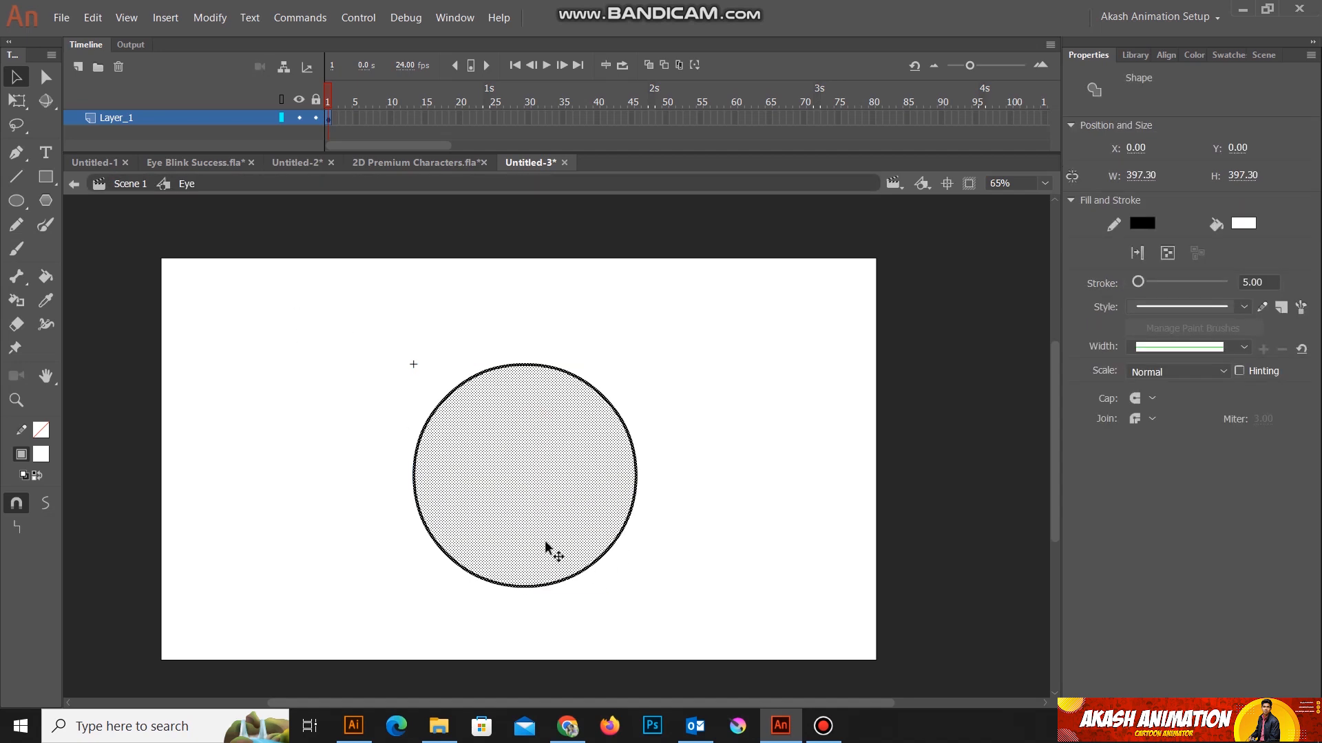
Step: Replace the circle inside the Eye symbol with an upright white oval, about 297 by 456 px, with a black outline
left_click_drag(344, 298, 724, 615)
key("Delete")
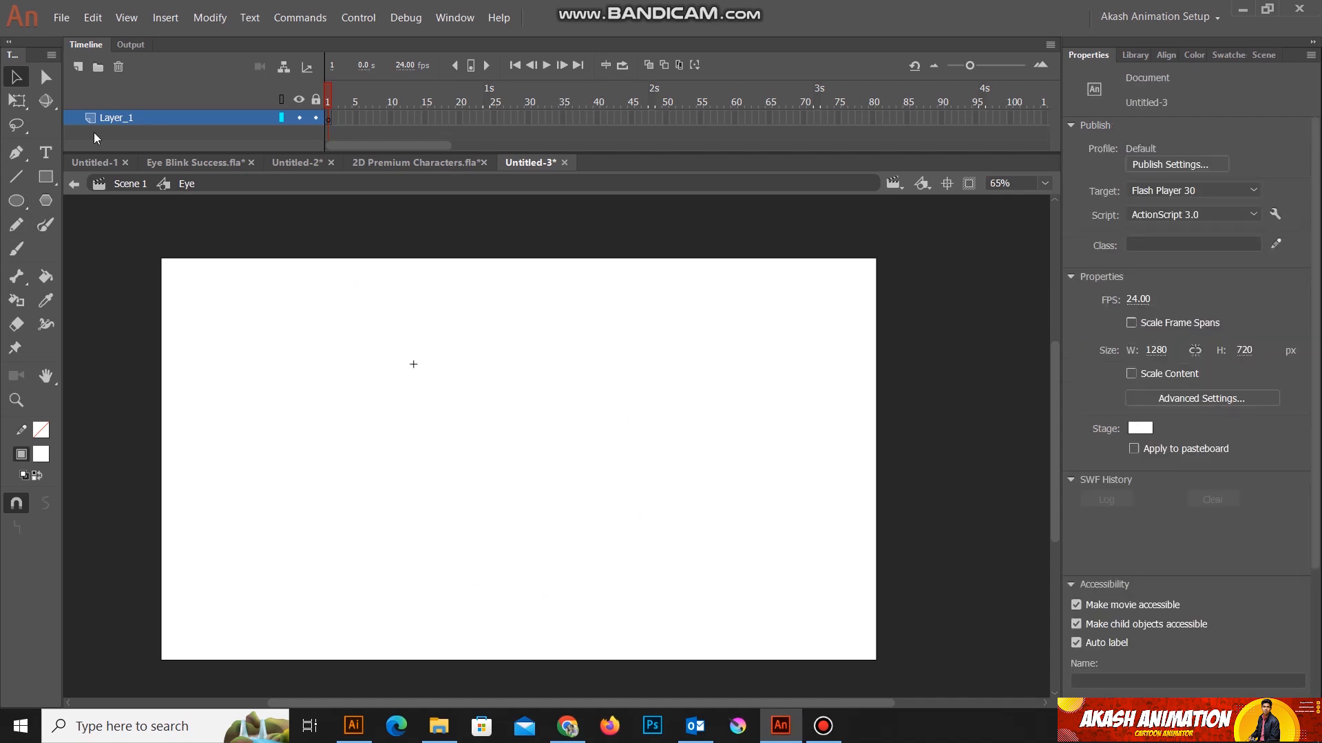
left_click(17, 201)
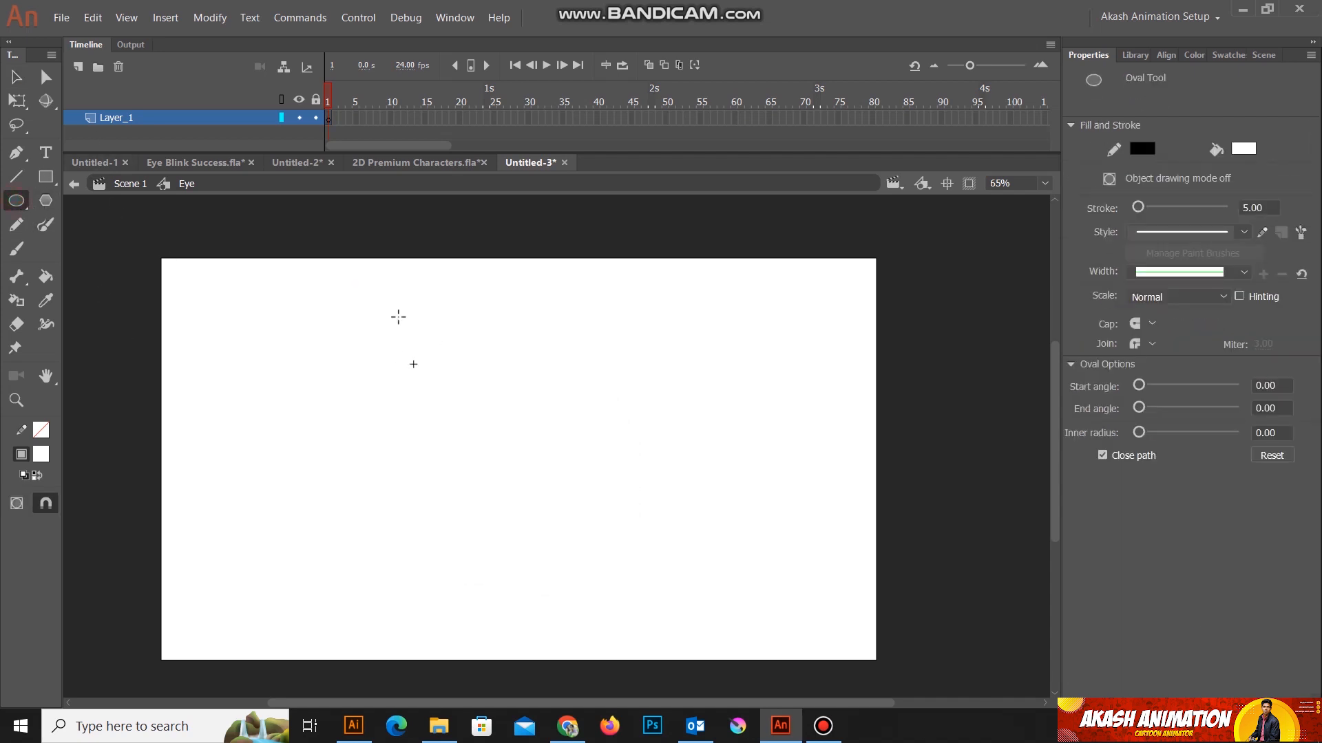
left_click_drag(397, 306, 562, 562)
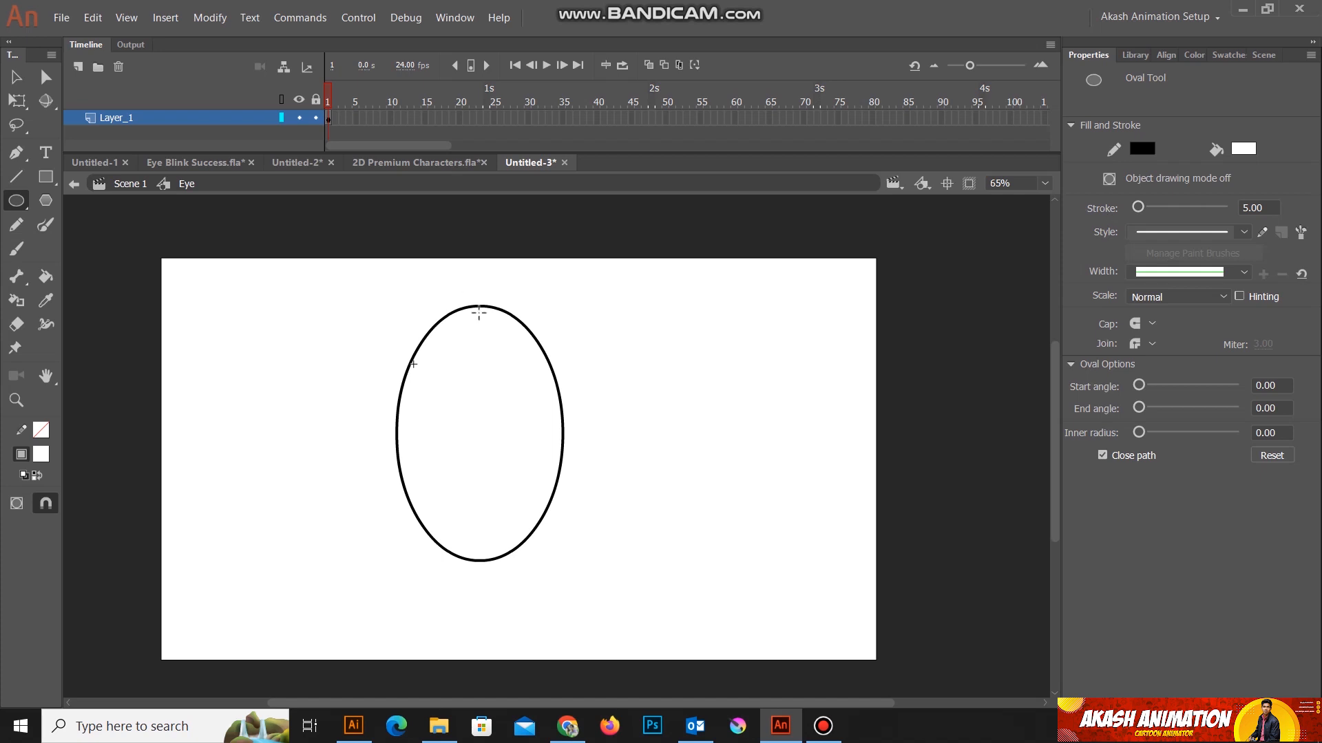
Step: Thicken the outline of the oval to a stroke size of 10.95
left_click(16, 76)
left_click_drag(324, 276, 614, 605)
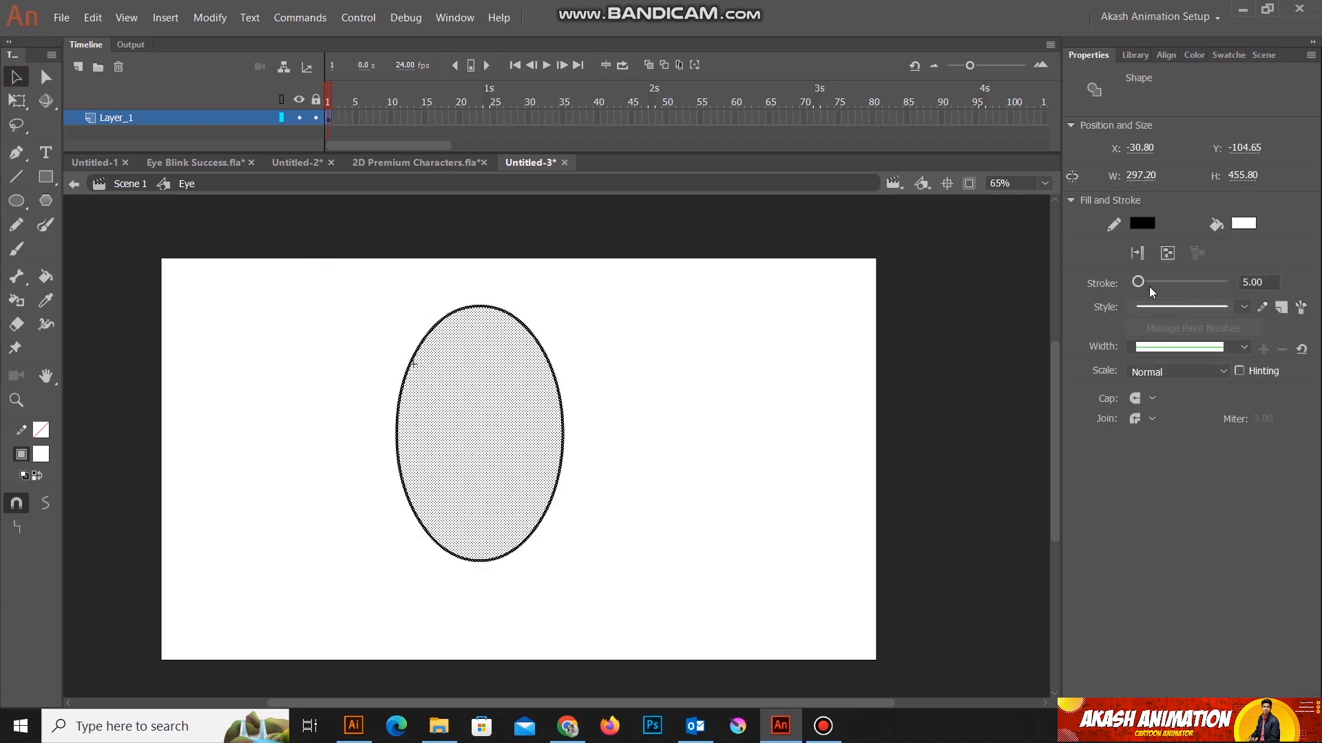
left_click_drag(1142, 283, 1144, 288)
left_click(14, 82)
left_click(681, 509)
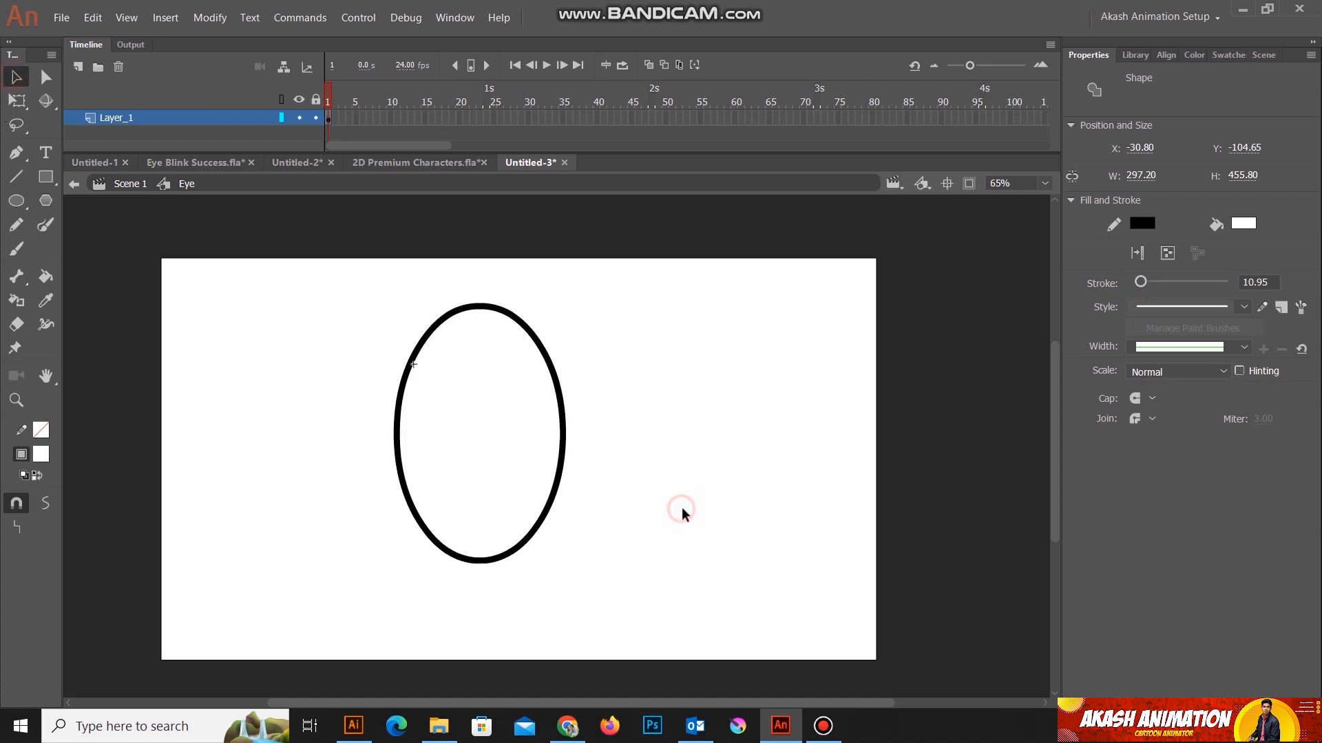
Step: Place a duplicate of the whole oval beside the original, to its right and at the same height
key("space")
left_click_drag(696, 443, 571, 449)
left_click_drag(232, 300, 504, 619)
left_click_drag(366, 460, 586, 464)
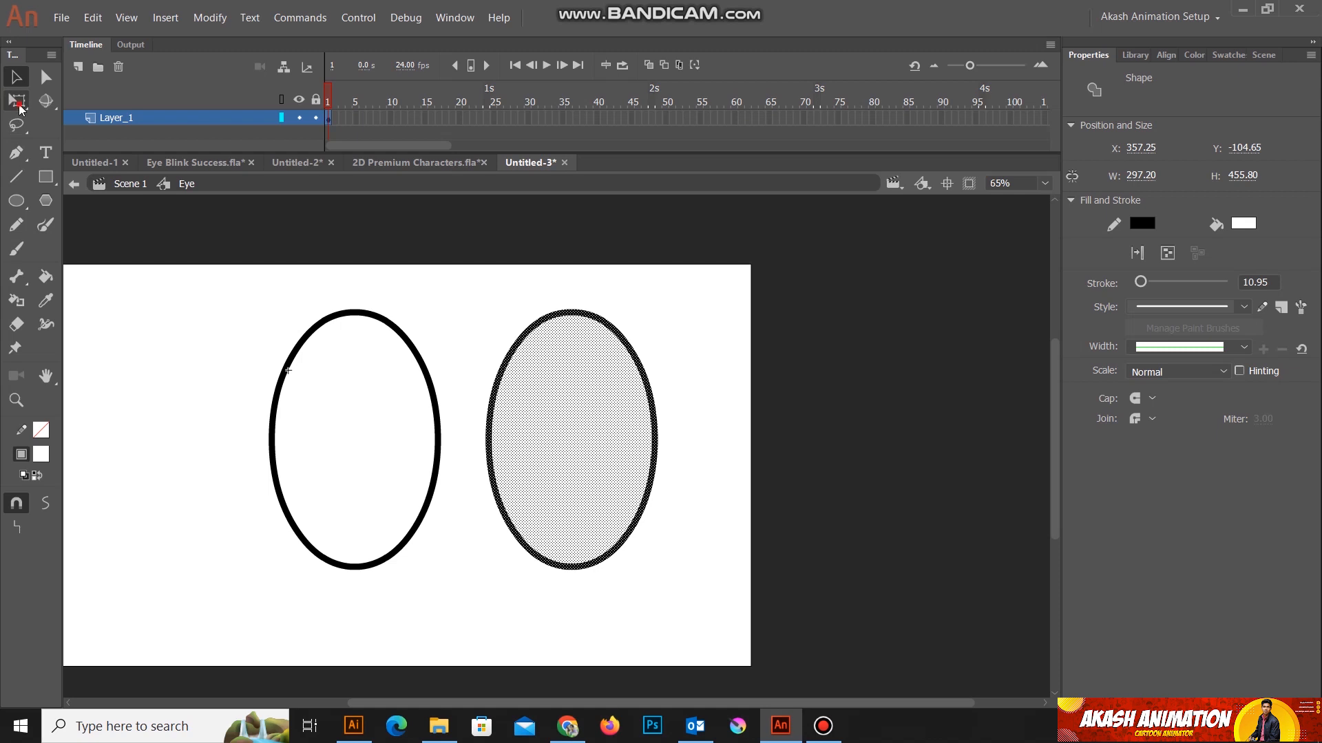
Step: Scale the duplicate oval down to about half its size with Free Transform and position it to the right of the large oval
left_click(19, 106)
left_click_drag(652, 310, 588, 452)
left_click_drag(544, 508, 586, 464)
left_click(661, 495)
scroll(602, 507, "left", 6)
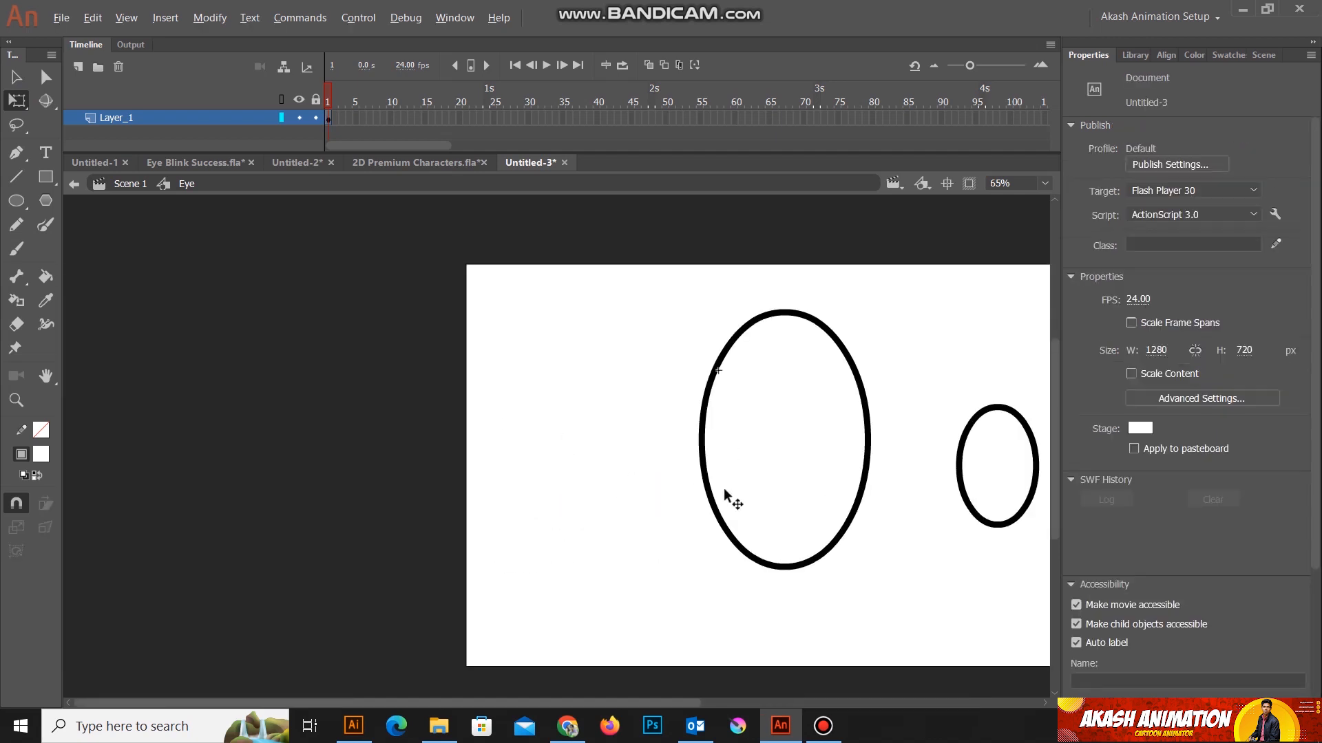
left_click_drag(917, 539, 481, 552)
scroll(585, 508, "left", 4)
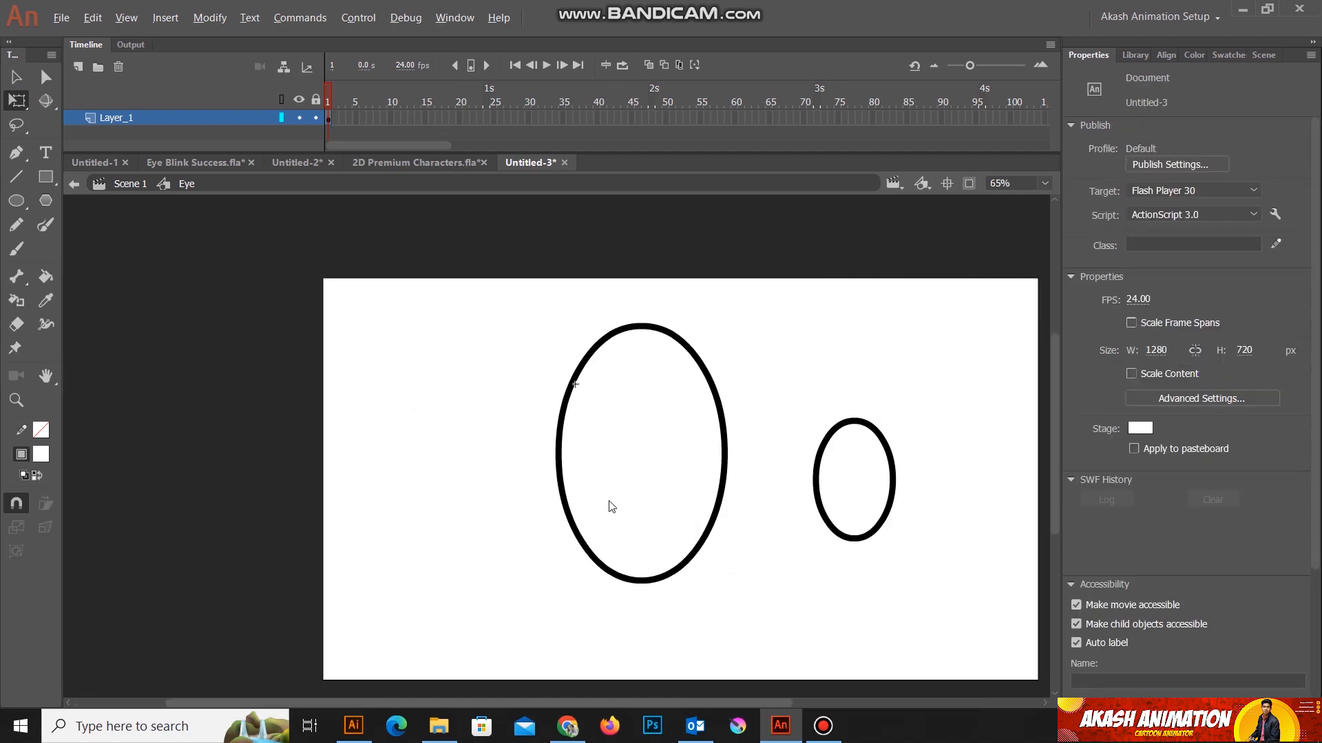
scroll(920, 520, "up", 5)
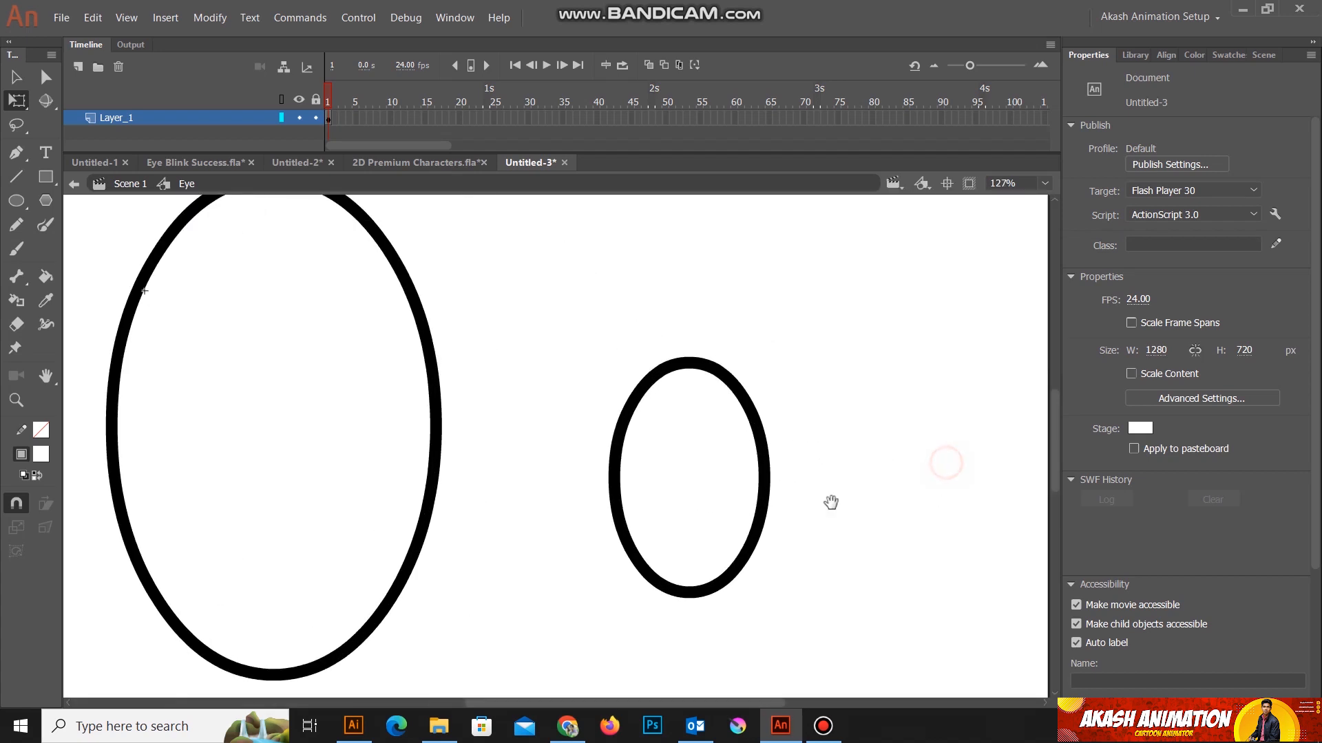
Step: Duplicate the small oval, scale the copy down to about 95 by 145 px, and place it inside the small oval
mouse_move(571, 326)
left_mouse_down()
mouse_move(791, 660)
mouse_move(800, 626)
left_mouse_up()
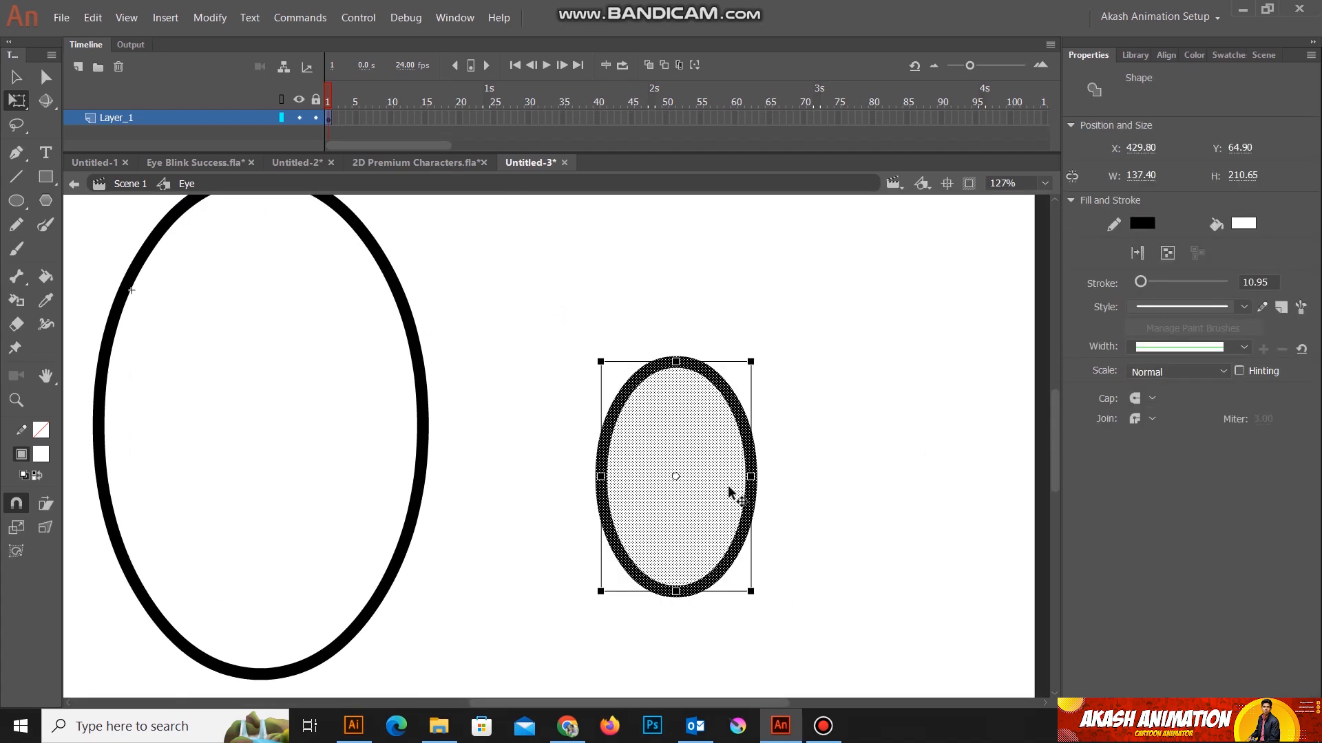
left_click_drag(686, 487, 887, 474, "alt")
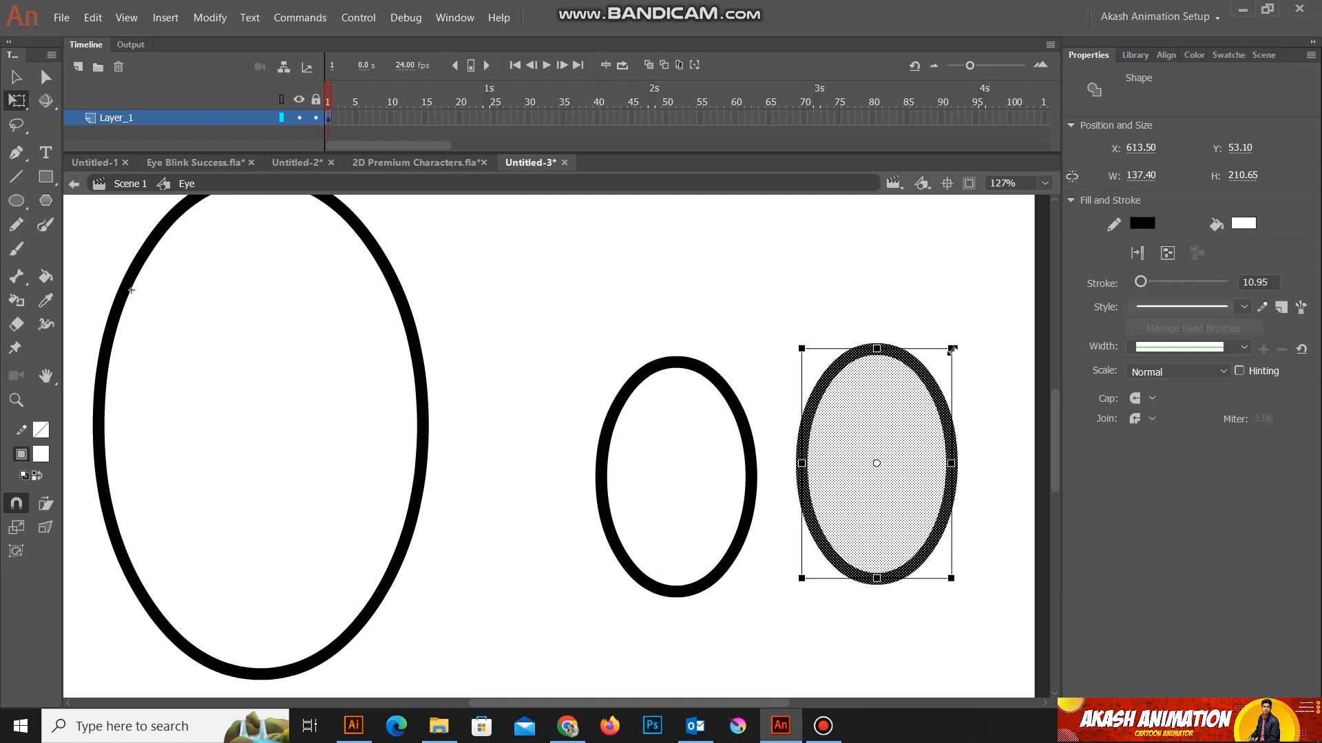
left_click_drag(952, 349, 917, 420)
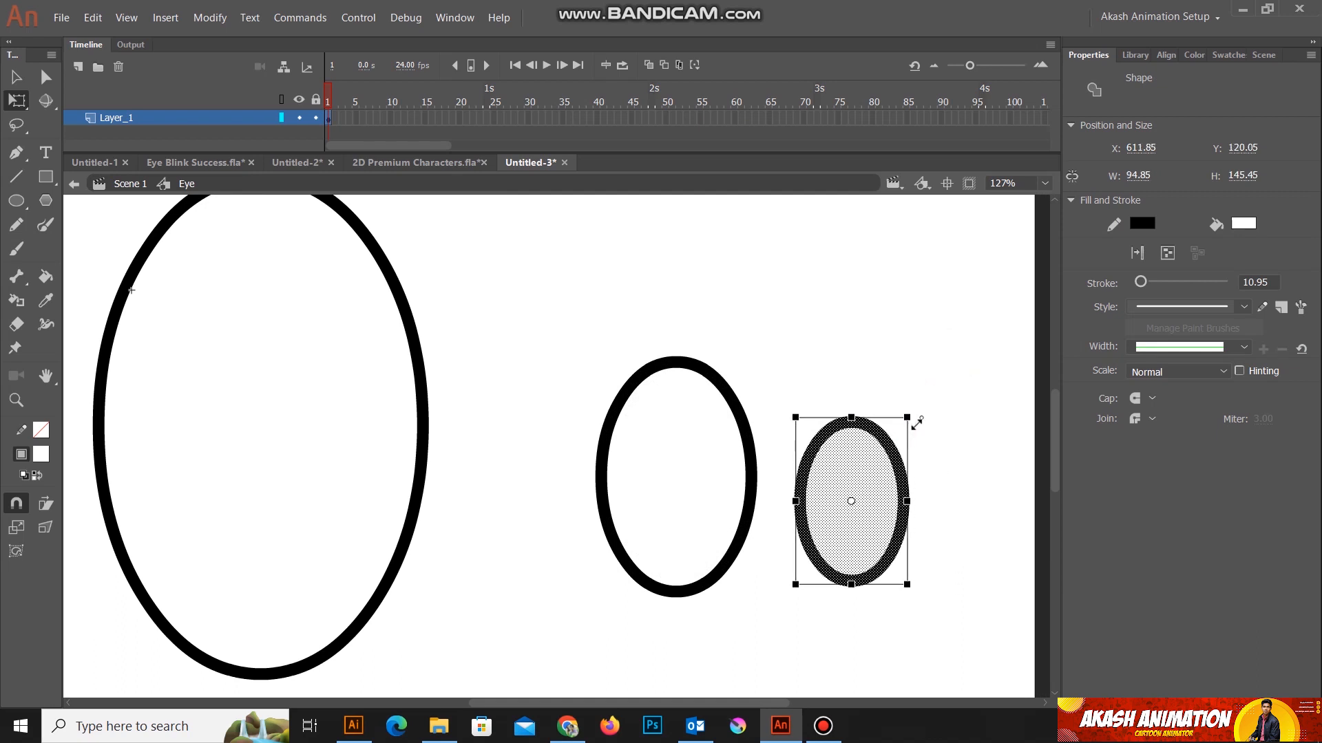
left_click_drag(877, 525, 701, 517)
left_click(883, 526)
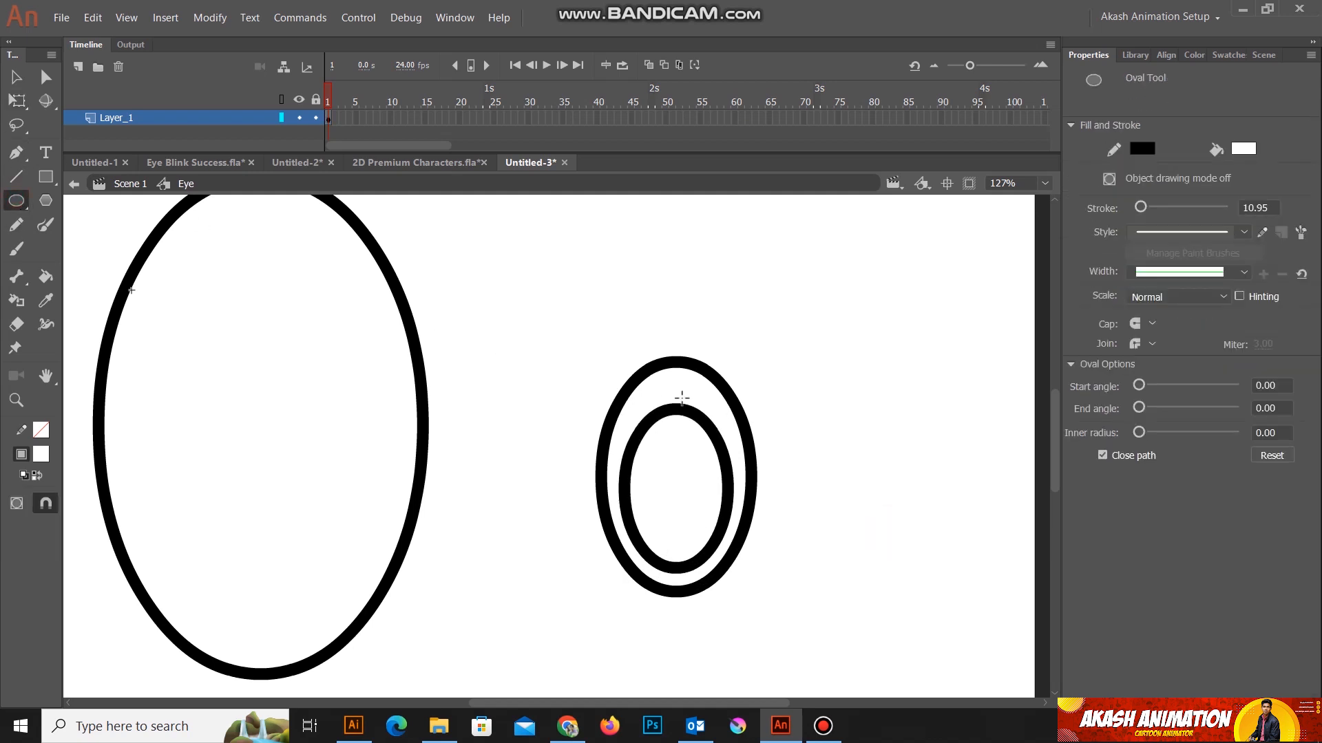
Step: Draw a small white circle with a black outline over the upper-right edge of the innermost oval as a highlight
left_click_drag(667, 389, 723, 452)
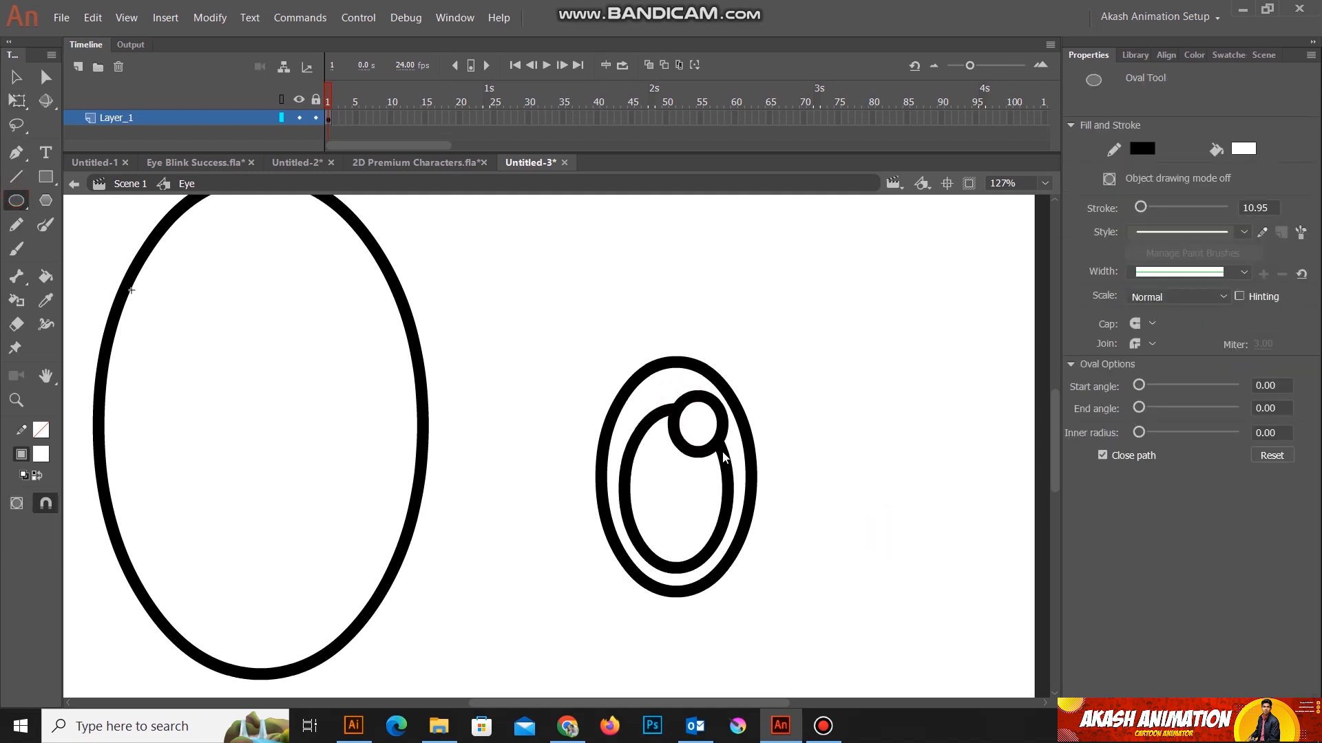
key("v")
left_click_drag(885, 386, 836, 355)
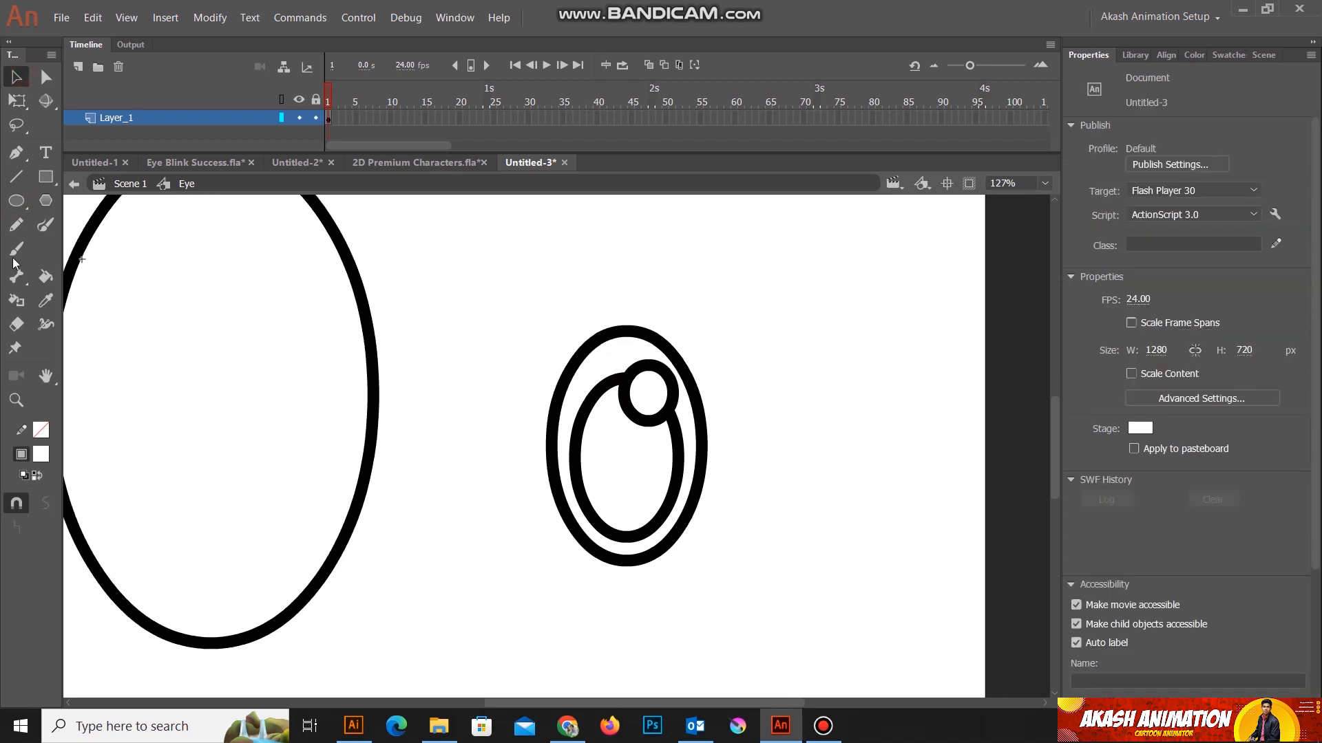
Step: Fill the area between the small oval and the innermost oval with dark grey #666666
left_click(614, 350)
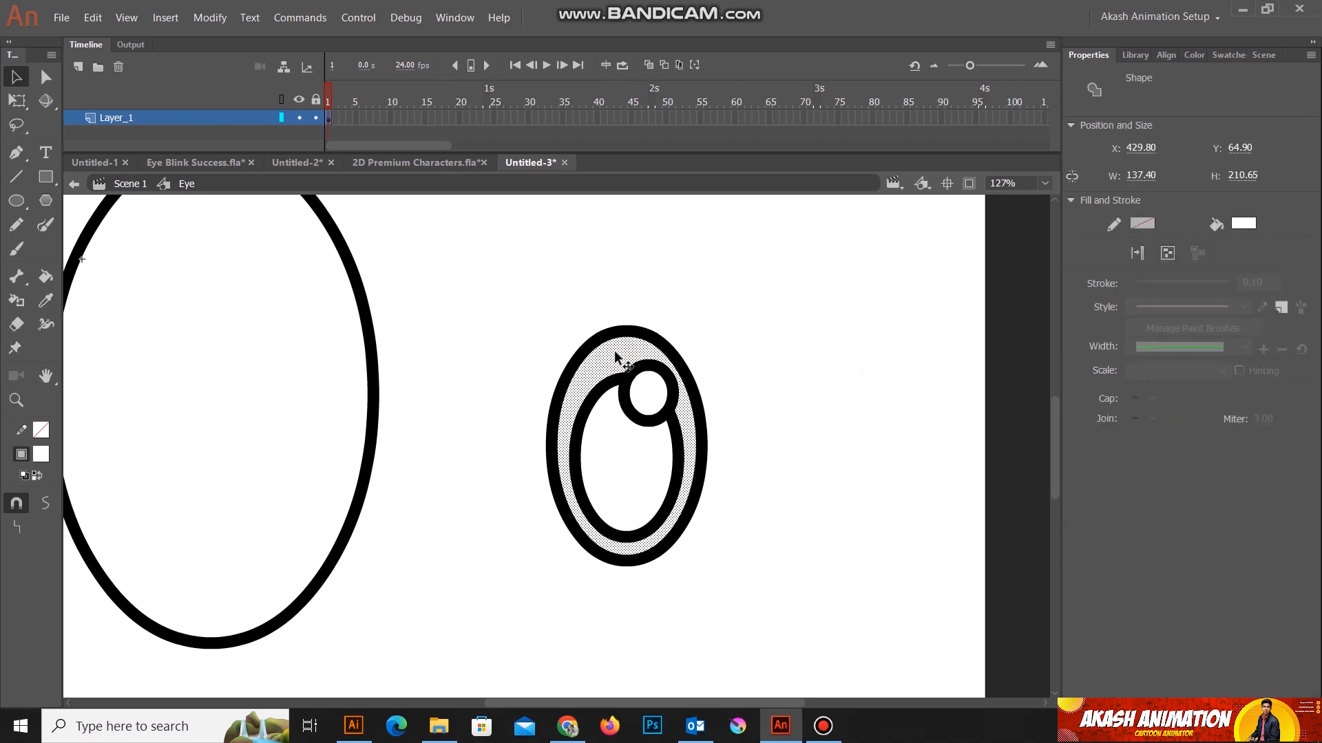
left_click(46, 278)
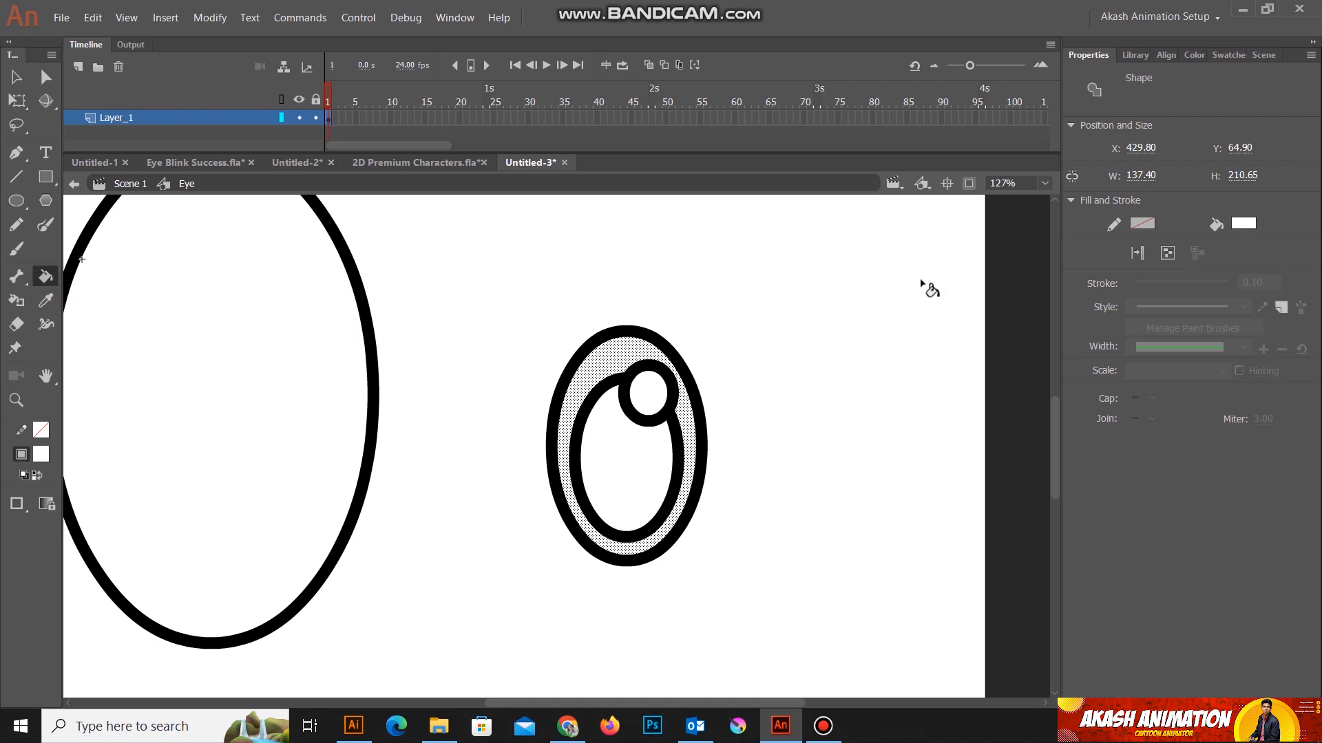
left_click(1242, 224)
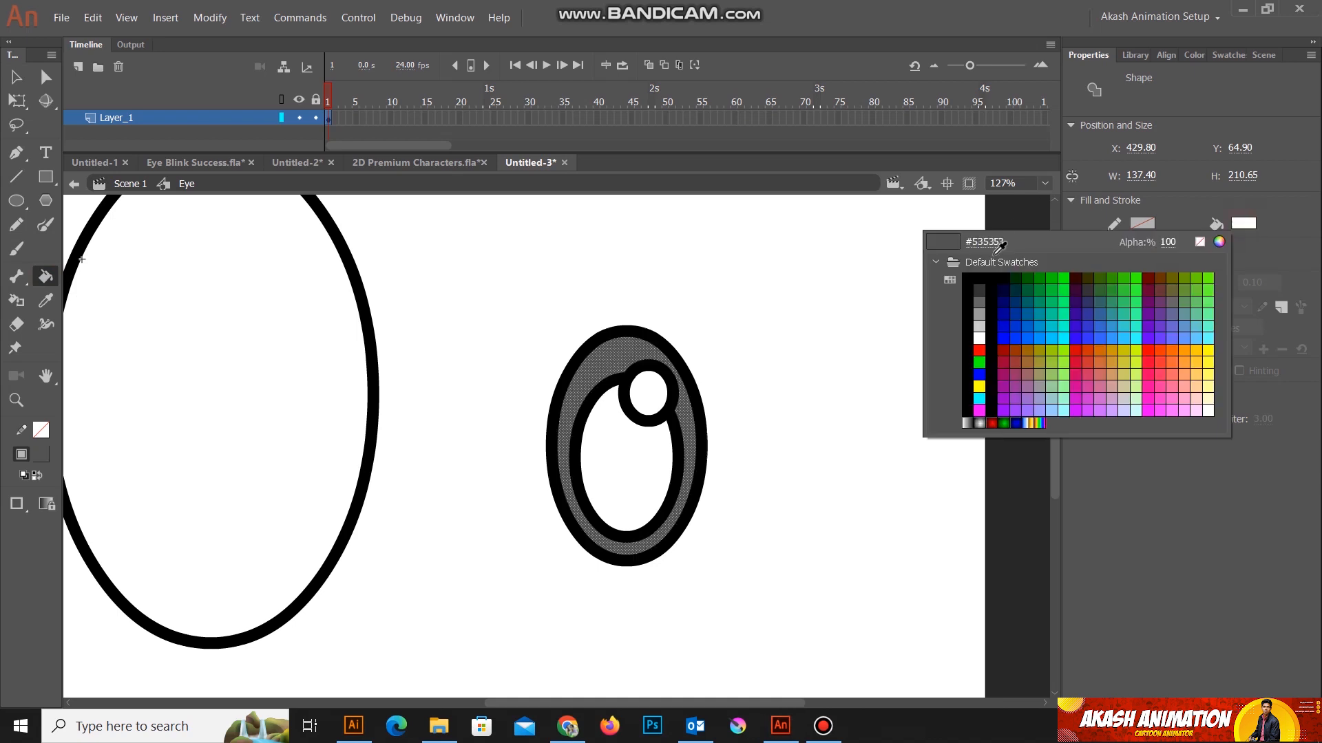
left_click(980, 303)
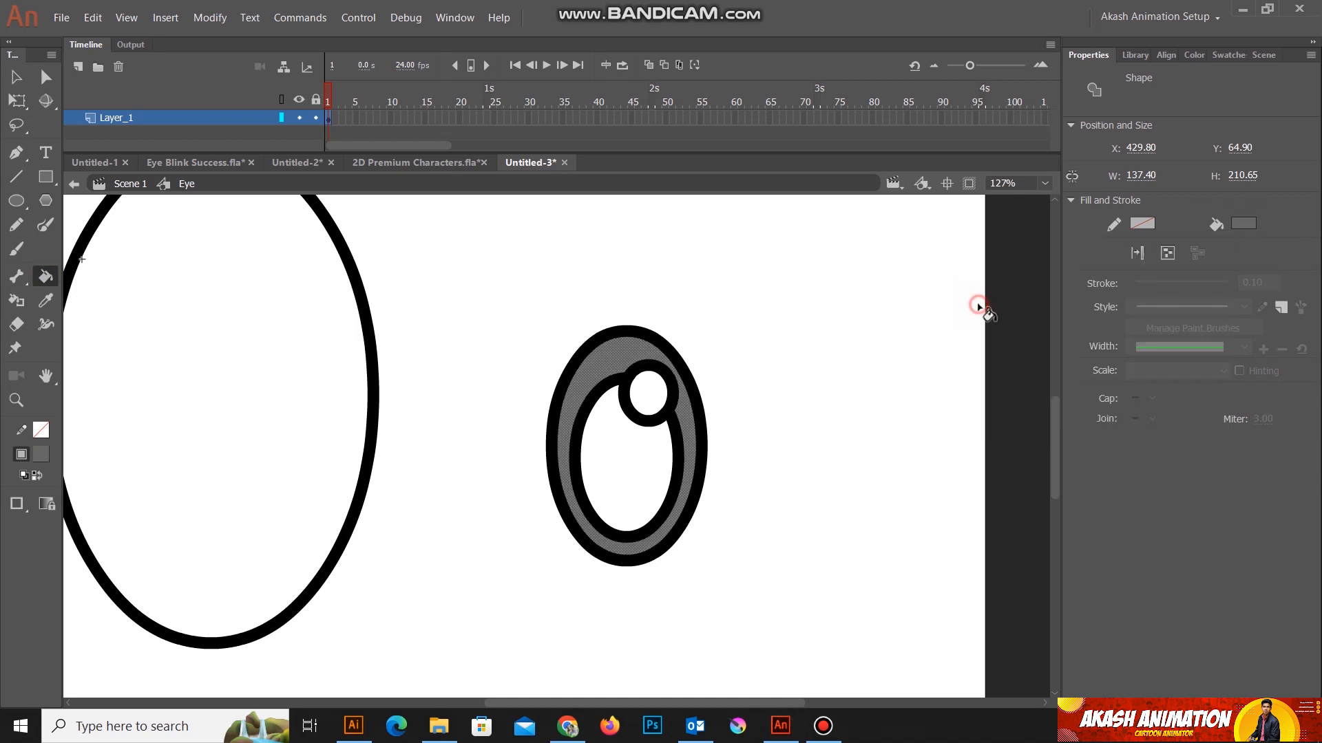
Step: Fill the innermost oval with black #000000 to form the pupil
left_click(16, 78)
left_click(630, 467)
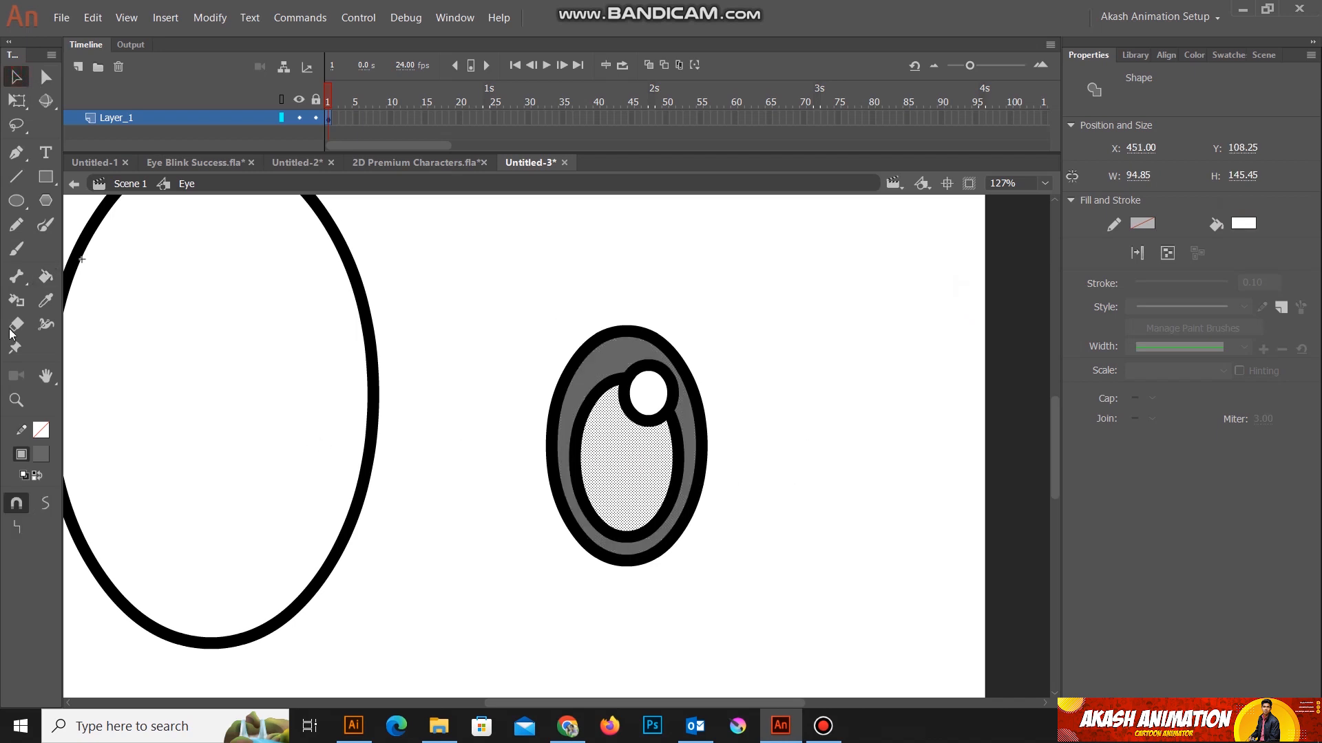
left_click(46, 278)
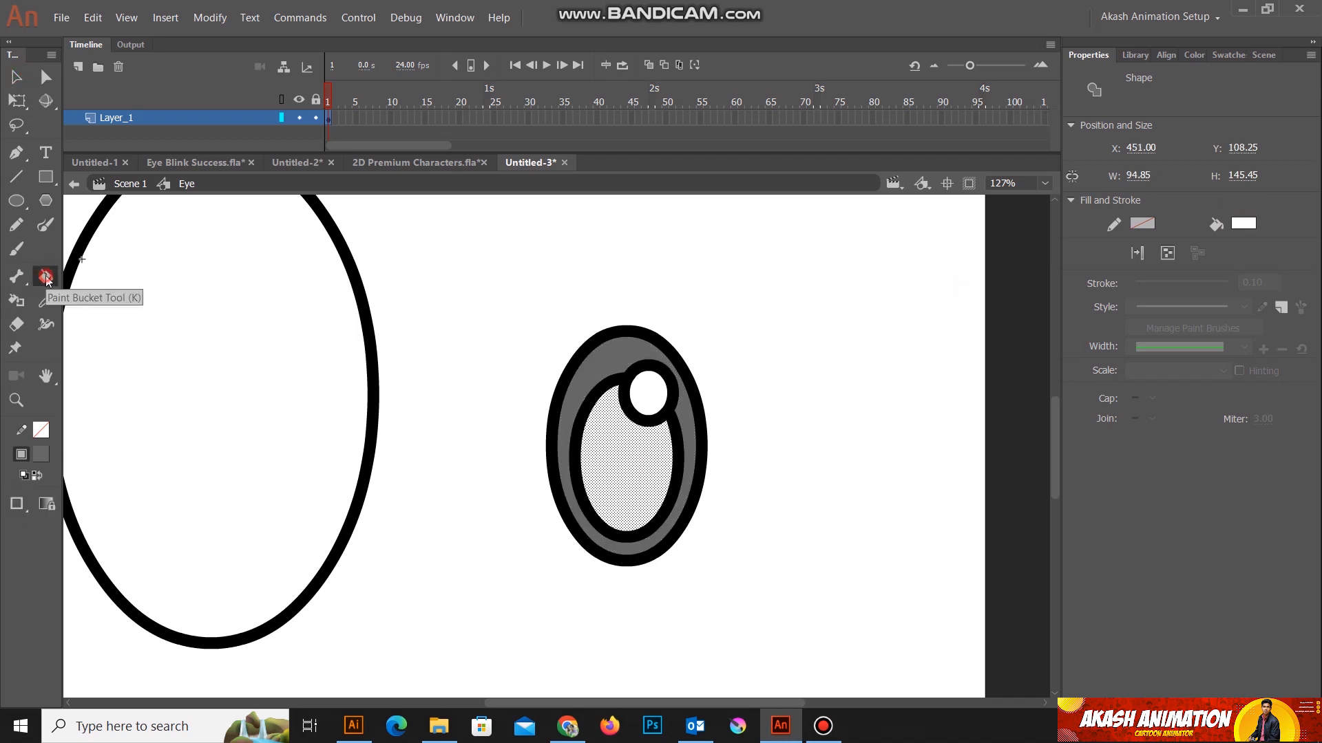
left_click(1243, 223)
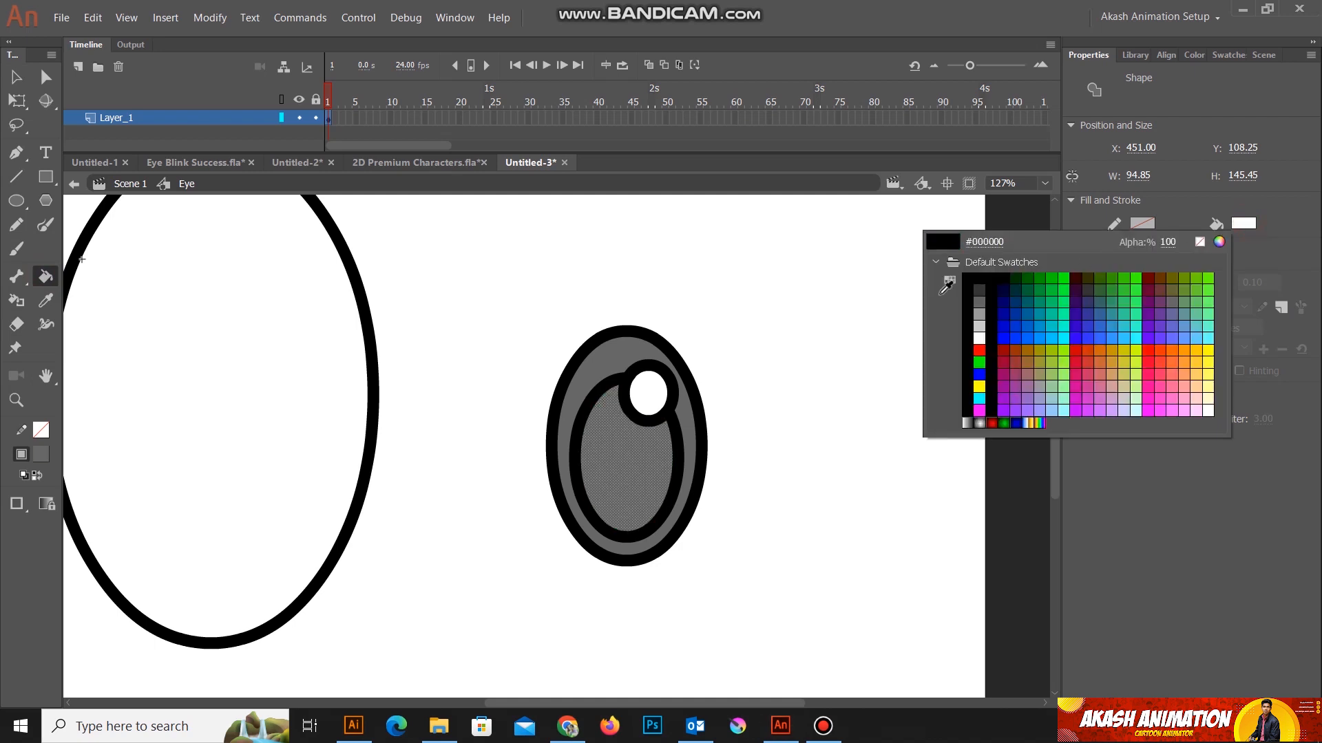
left_click(981, 275)
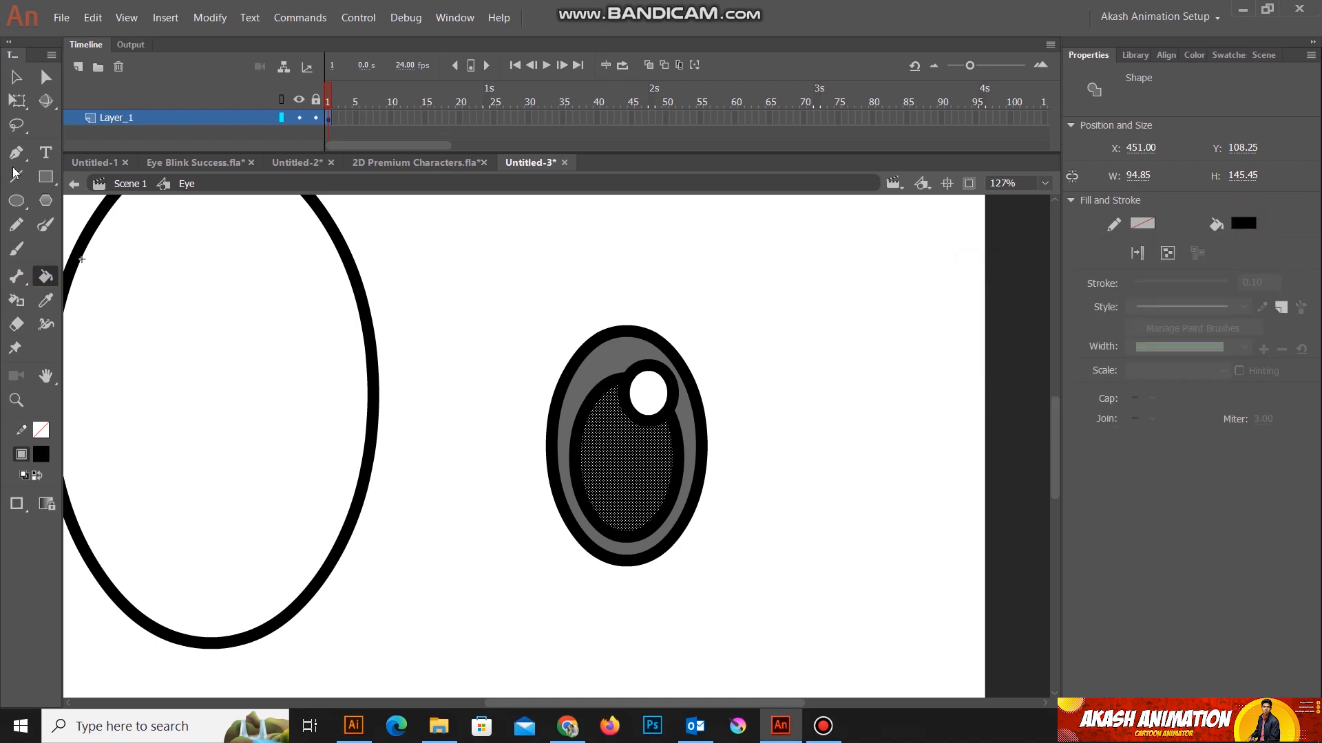
left_click(15, 78)
left_click(880, 480)
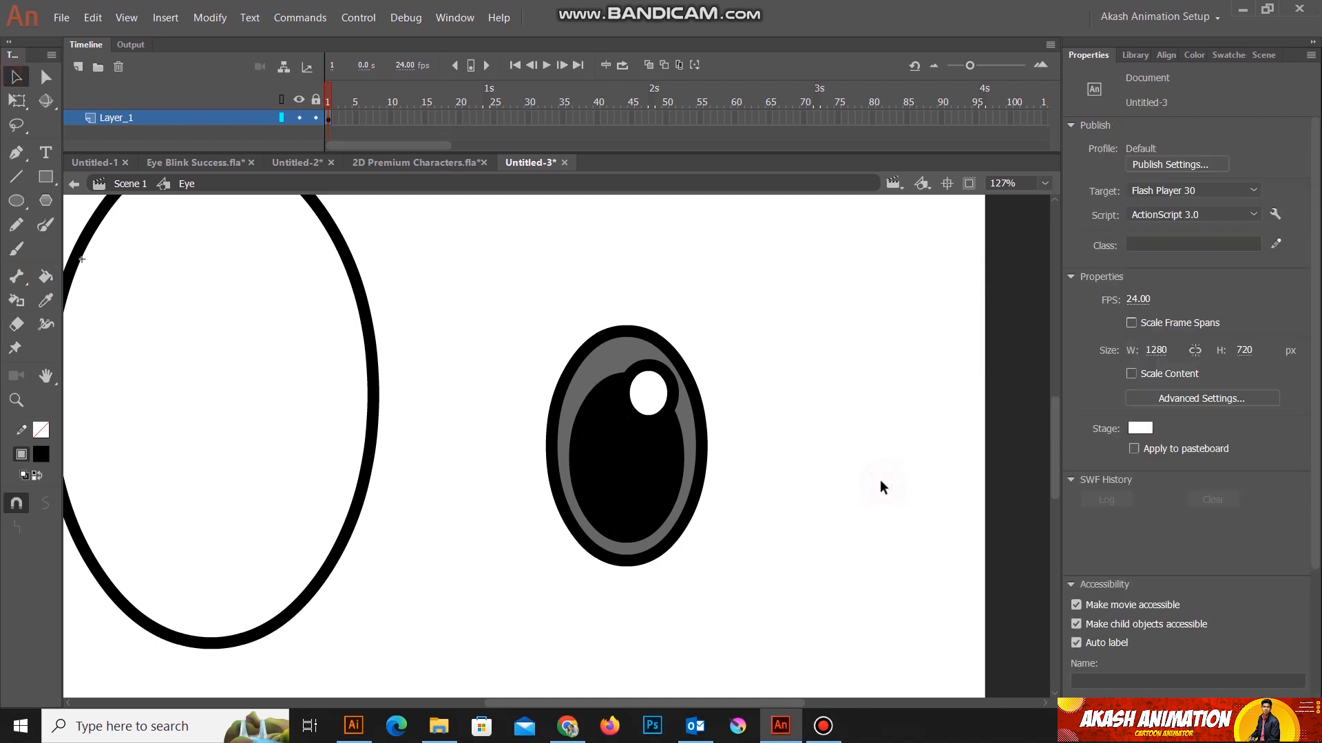
Step: Delete the black outlines around the grey iris, the pupil and the highlight circle
left_click(646, 333)
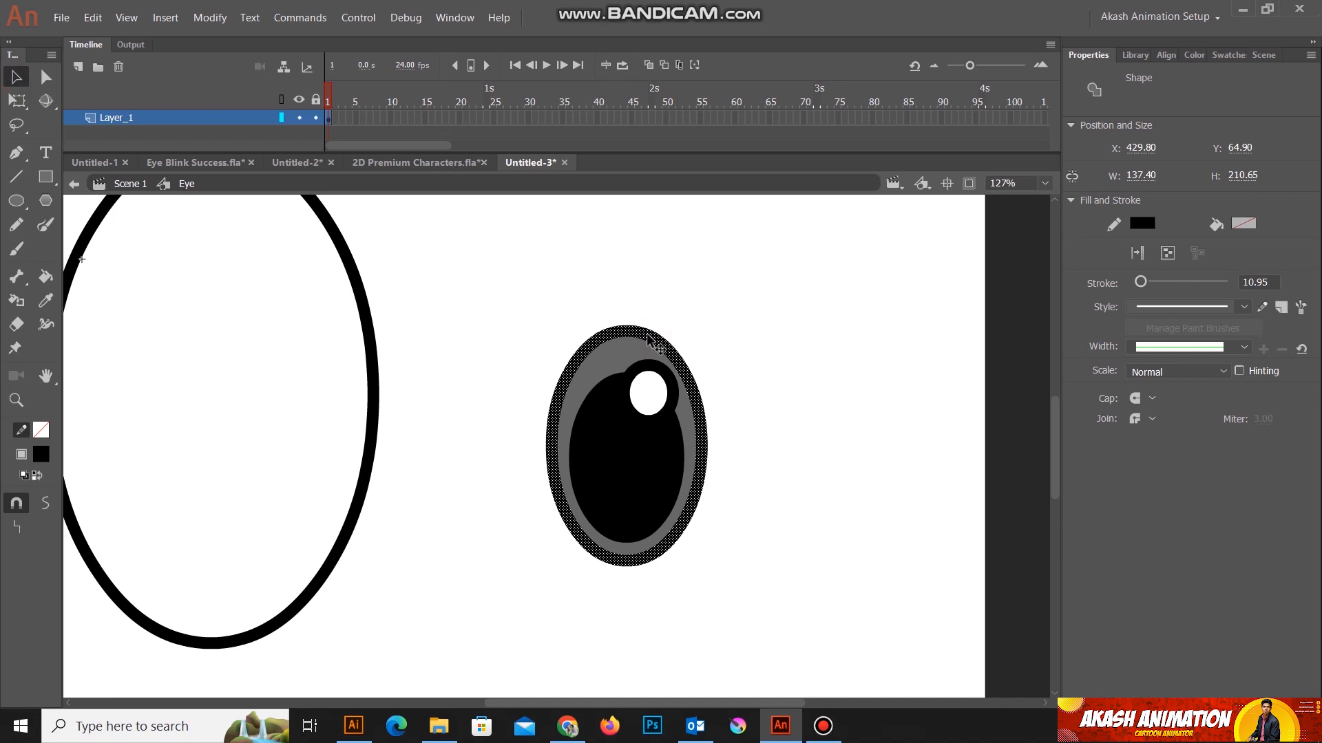
key("Delete")
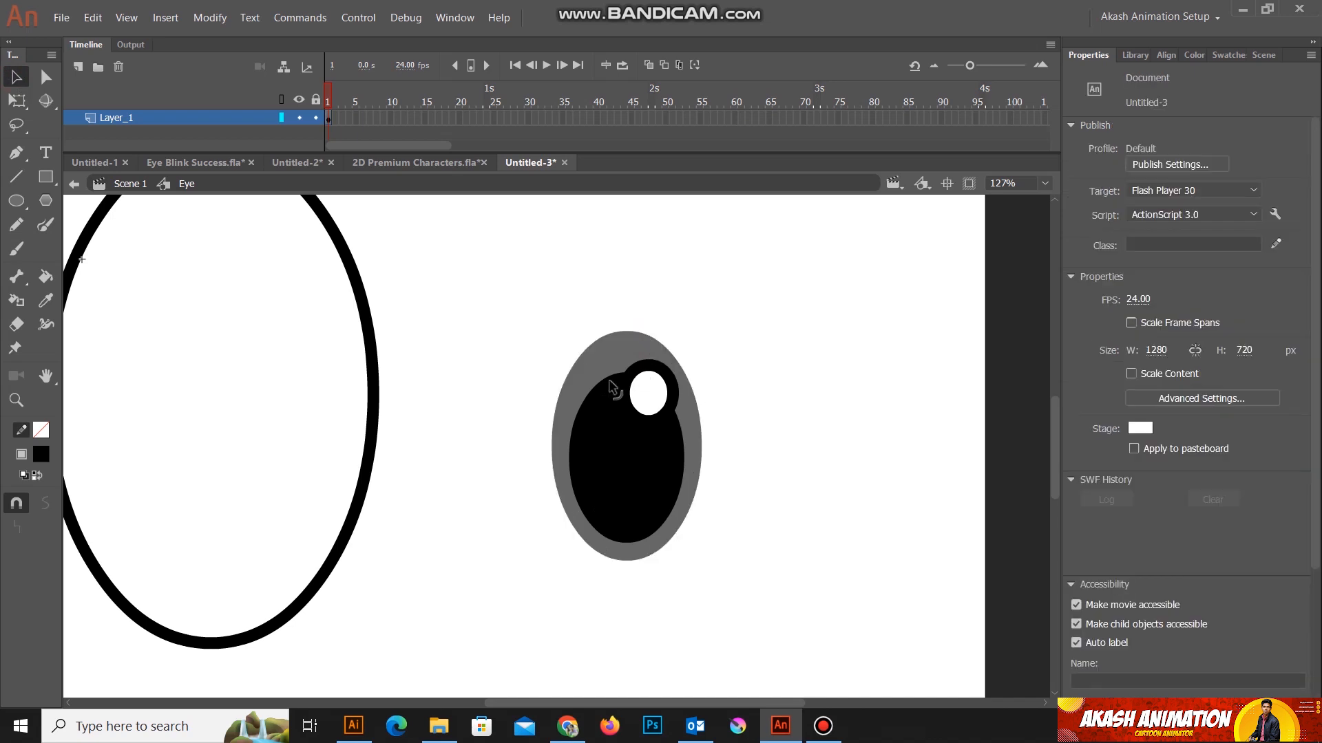
left_click(612, 385)
left_click(714, 463)
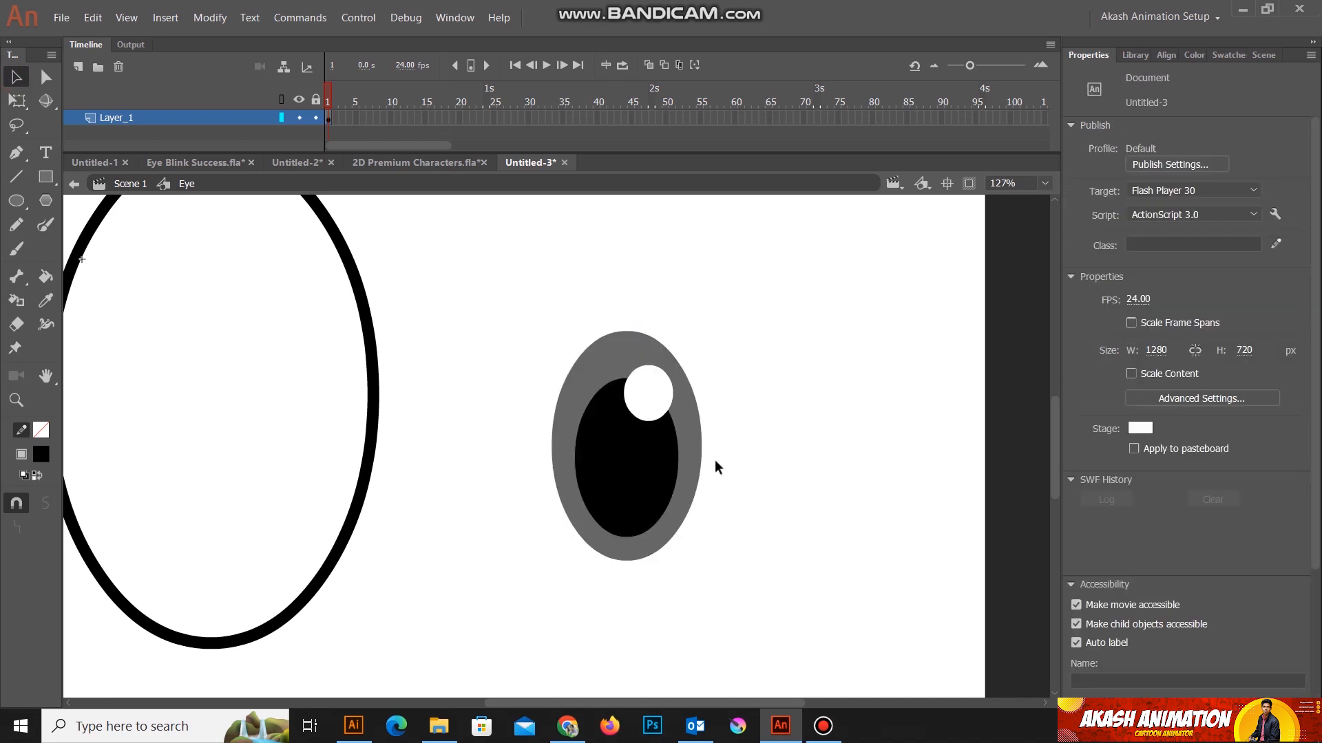
Step: Combine the iris, pupil and highlight into a single drawing object inside the Eye symbol
left_click_drag(790, 633, 514, 292)
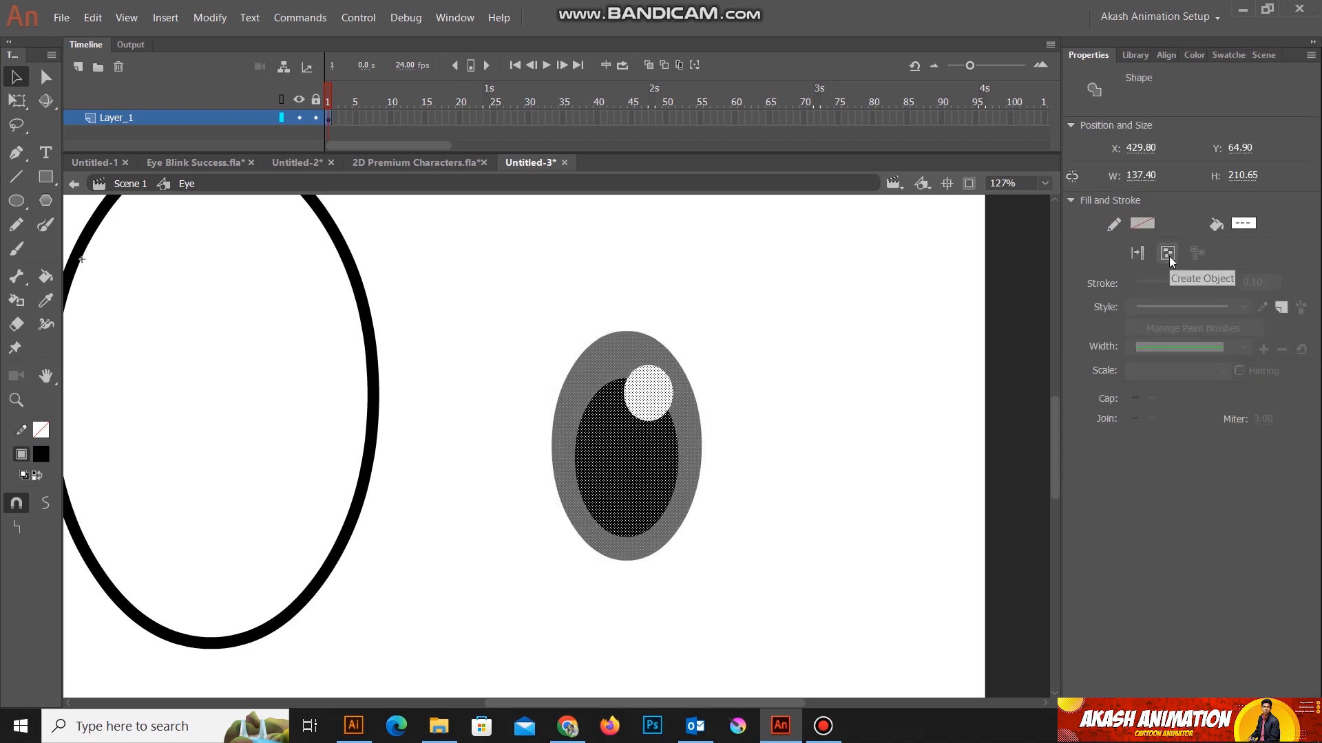
left_click_drag(820, 658, 516, 283)
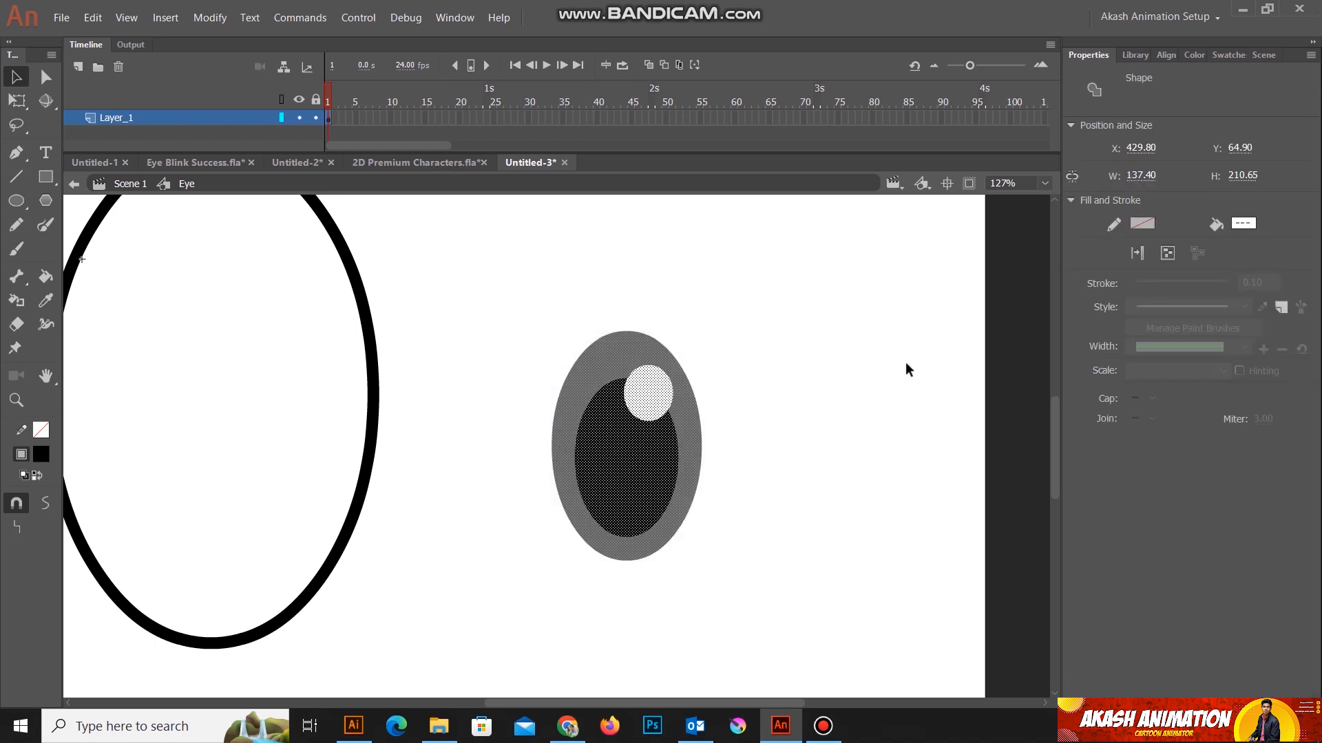
left_click(1167, 254)
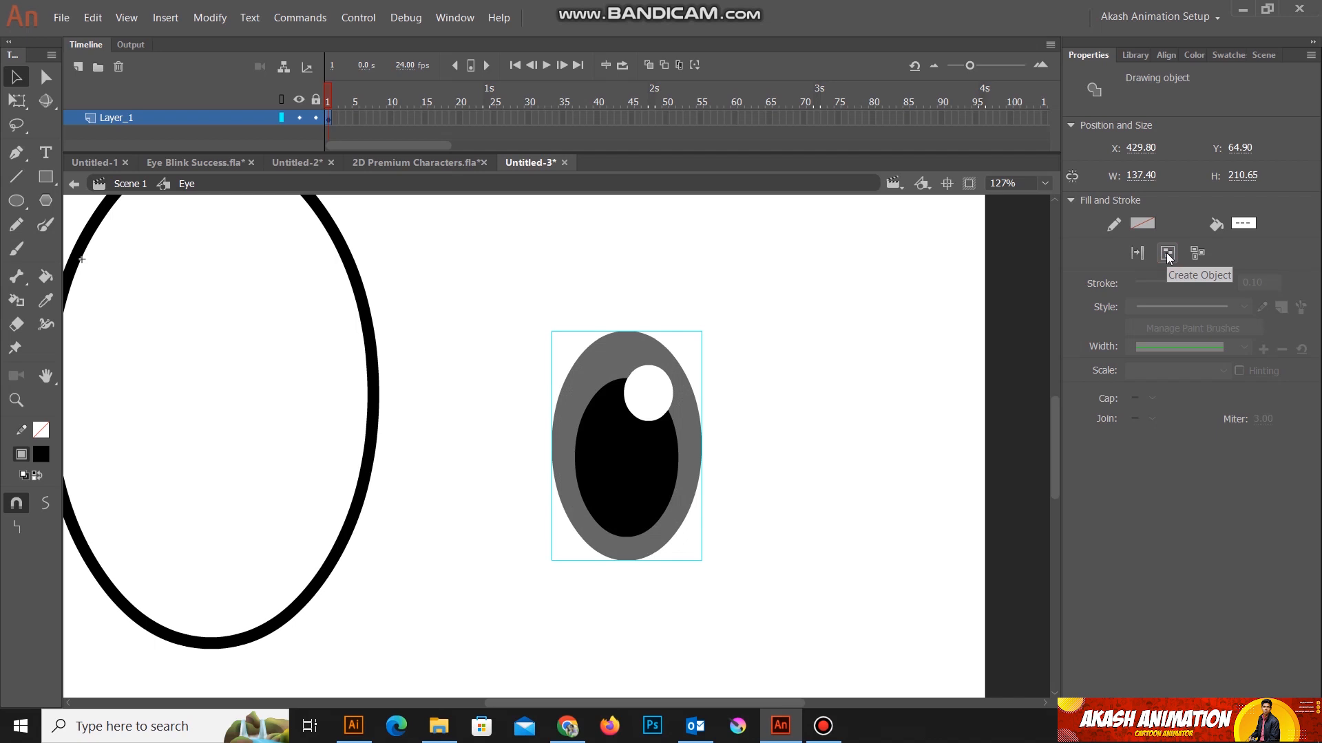
double_click(629, 461)
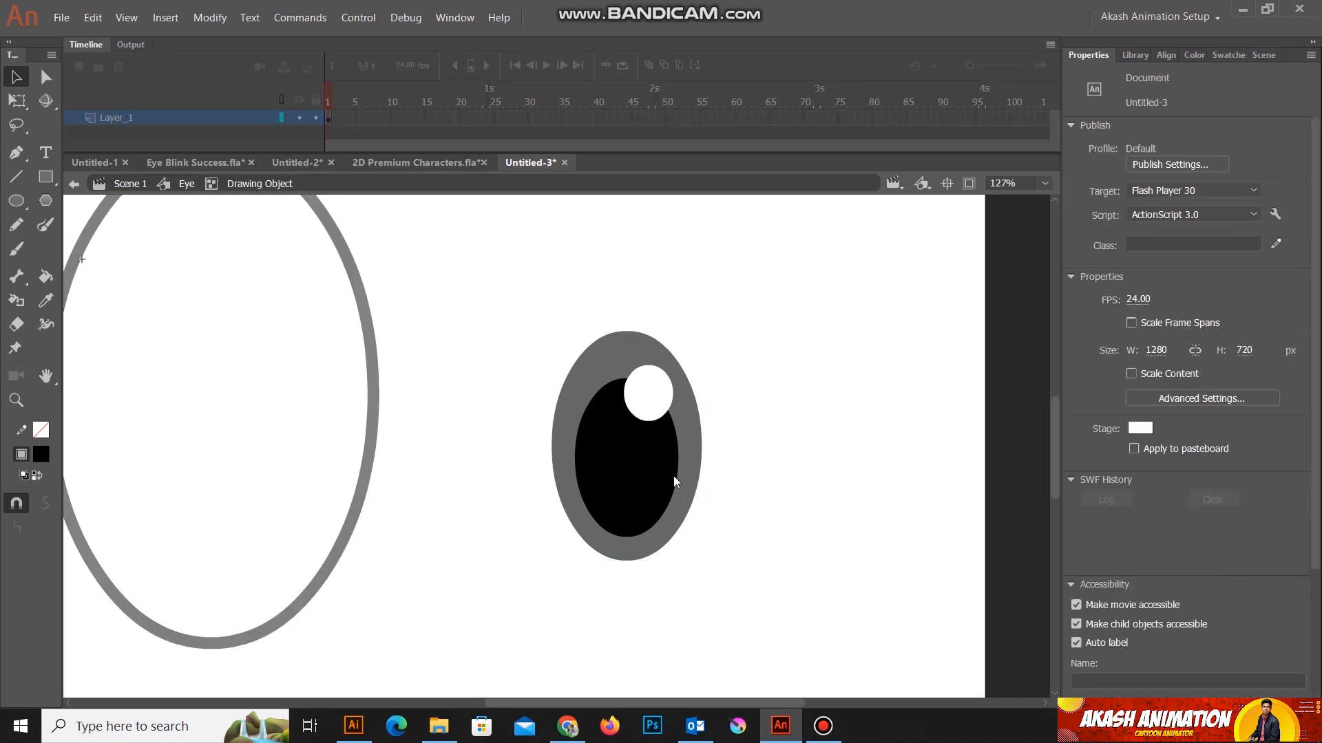
left_click(186, 183)
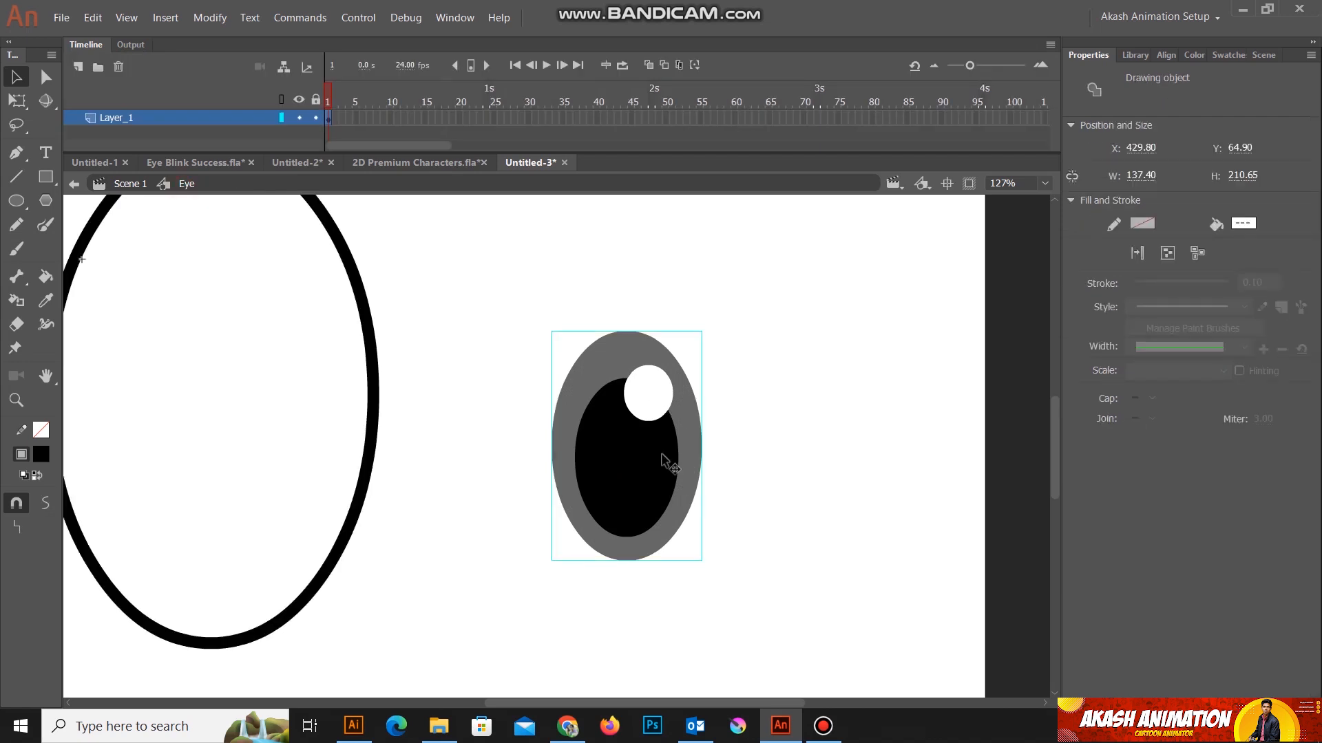
Step: Convert the iris drawing object to a Graphic symbol named Eye Ball
right_click(627, 437)
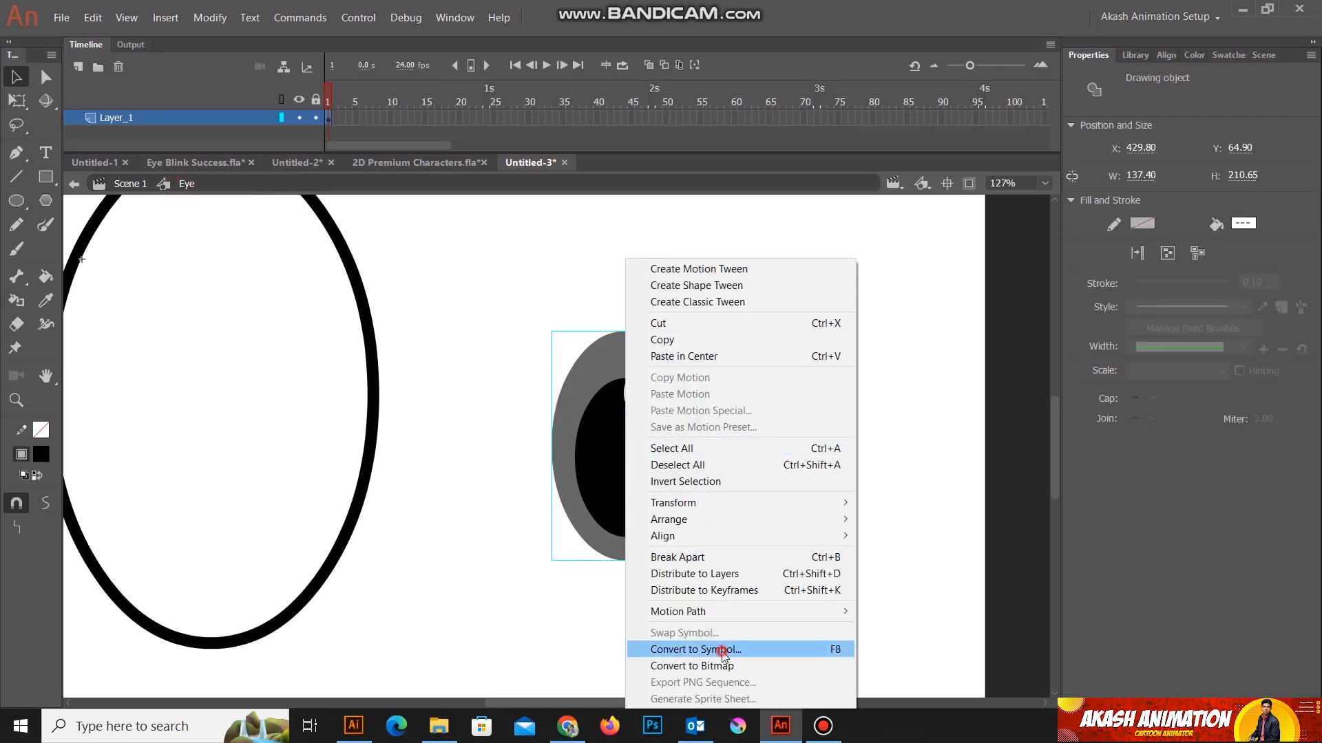
left_click(691, 649)
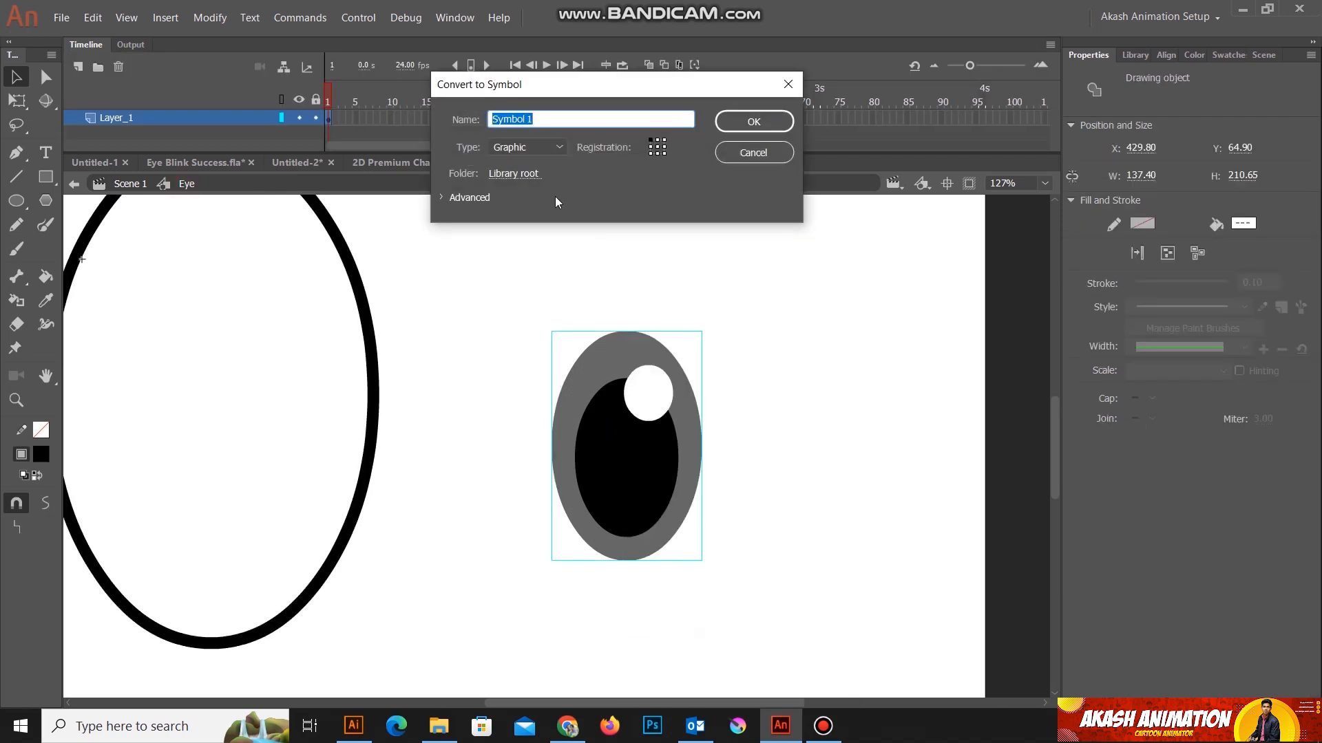
type("Eye B")
left_click(549, 146)
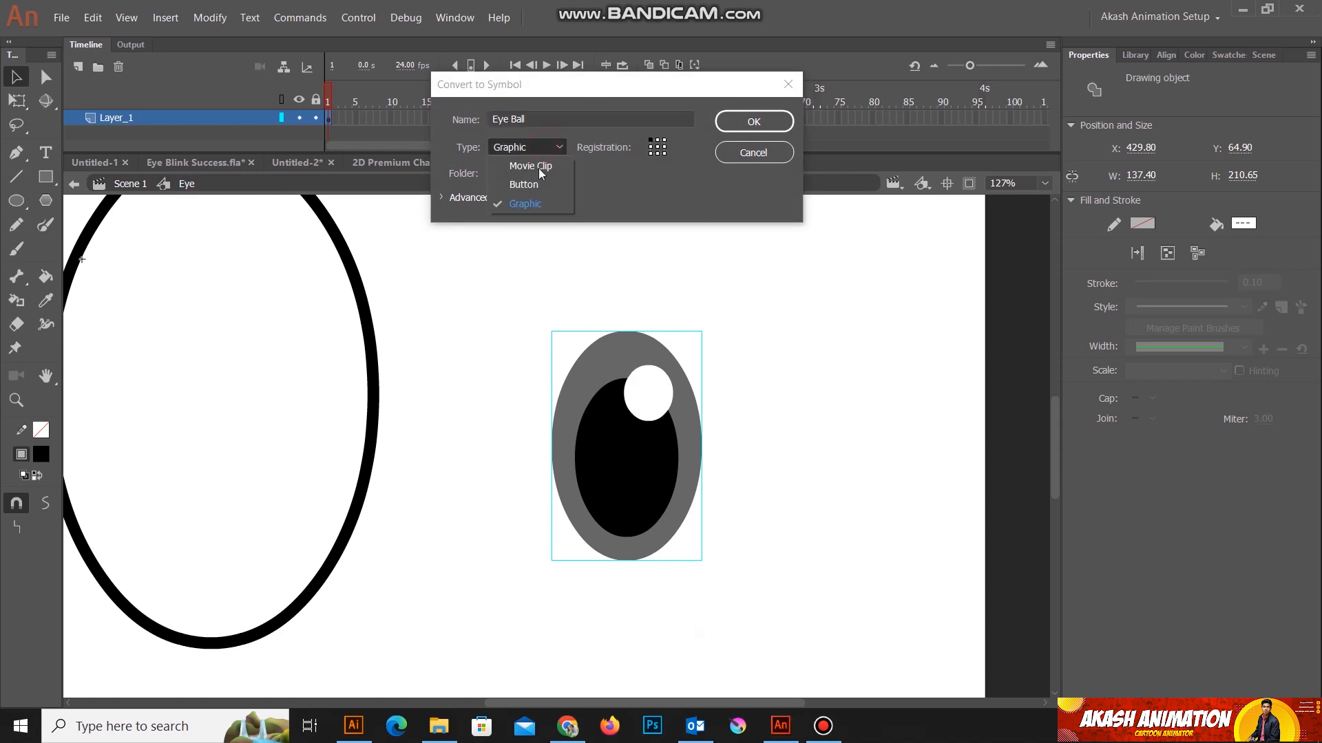
left_click(526, 205)
left_click(754, 122)
left_click(862, 489)
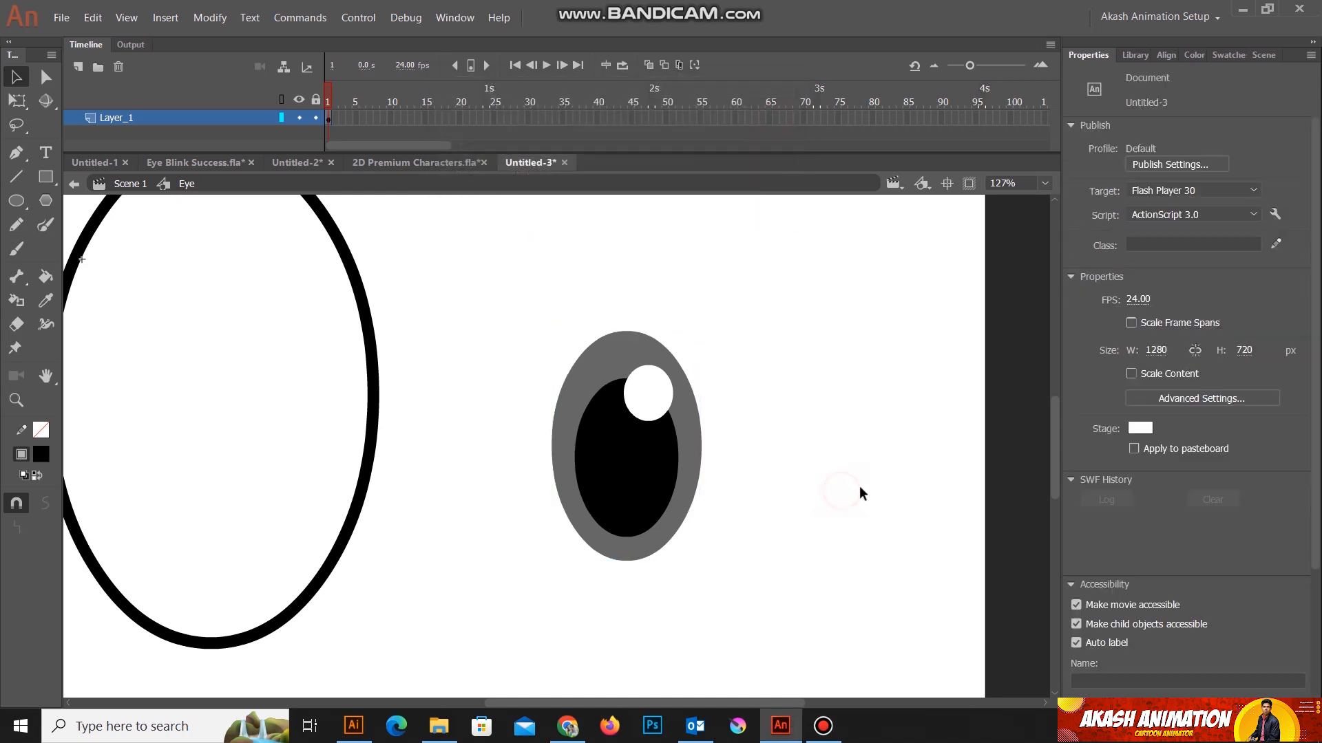
Step: Move the Eye Ball symbol into the lower middle of the large white oval
key("ctrl+2")
left_click_drag(812, 592, 636, 338)
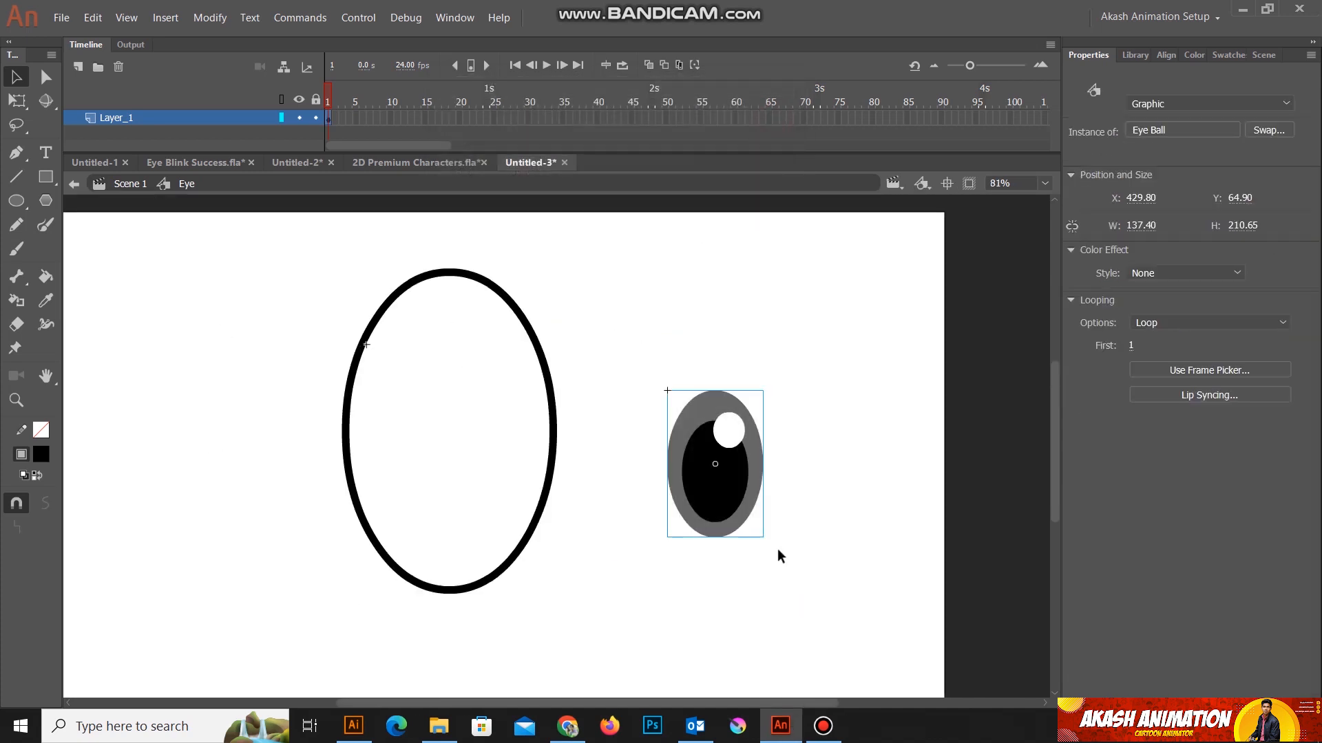
left_click_drag(730, 469, 464, 472)
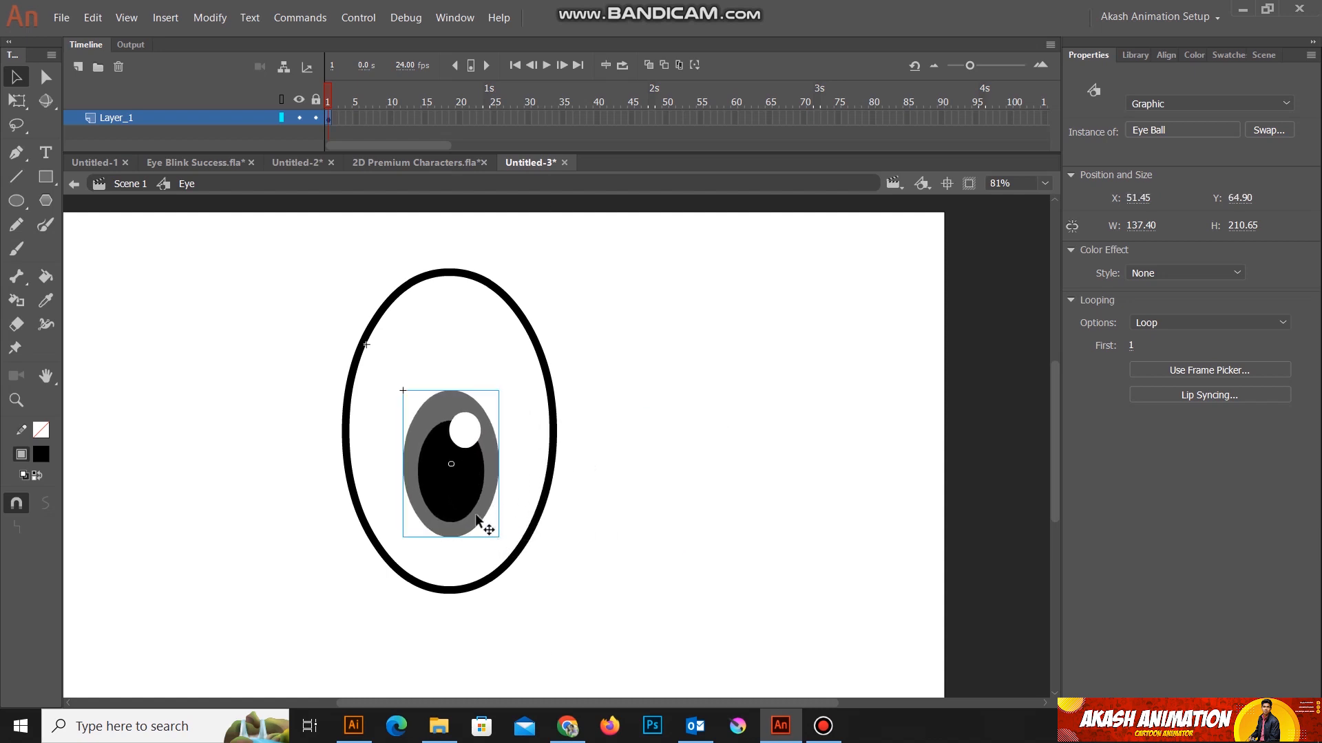
Step: Enlarge the Eye Ball symbol to about 157 by 241 px with Free Transform and reposition it in the lower centre of the white oval
left_click(17, 100)
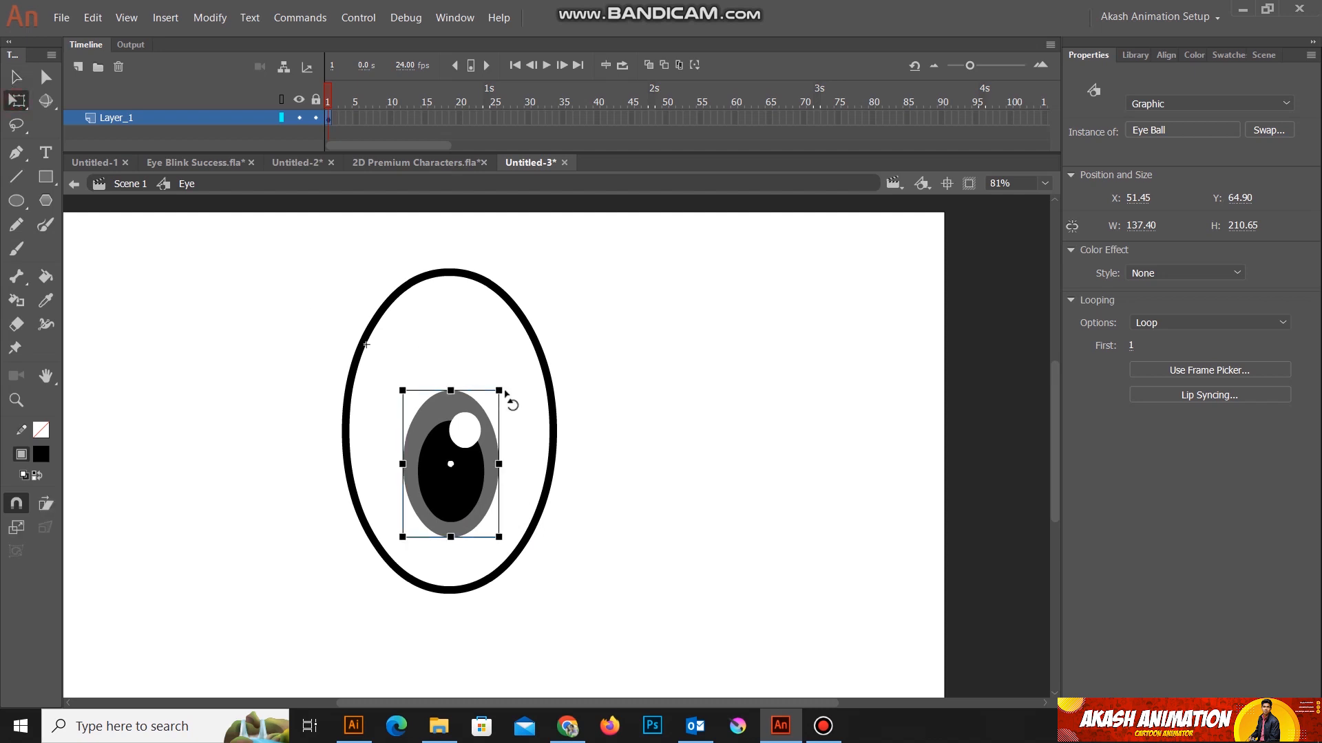
left_click_drag(500, 390, 513, 369)
left_click_drag(469, 460, 485, 483)
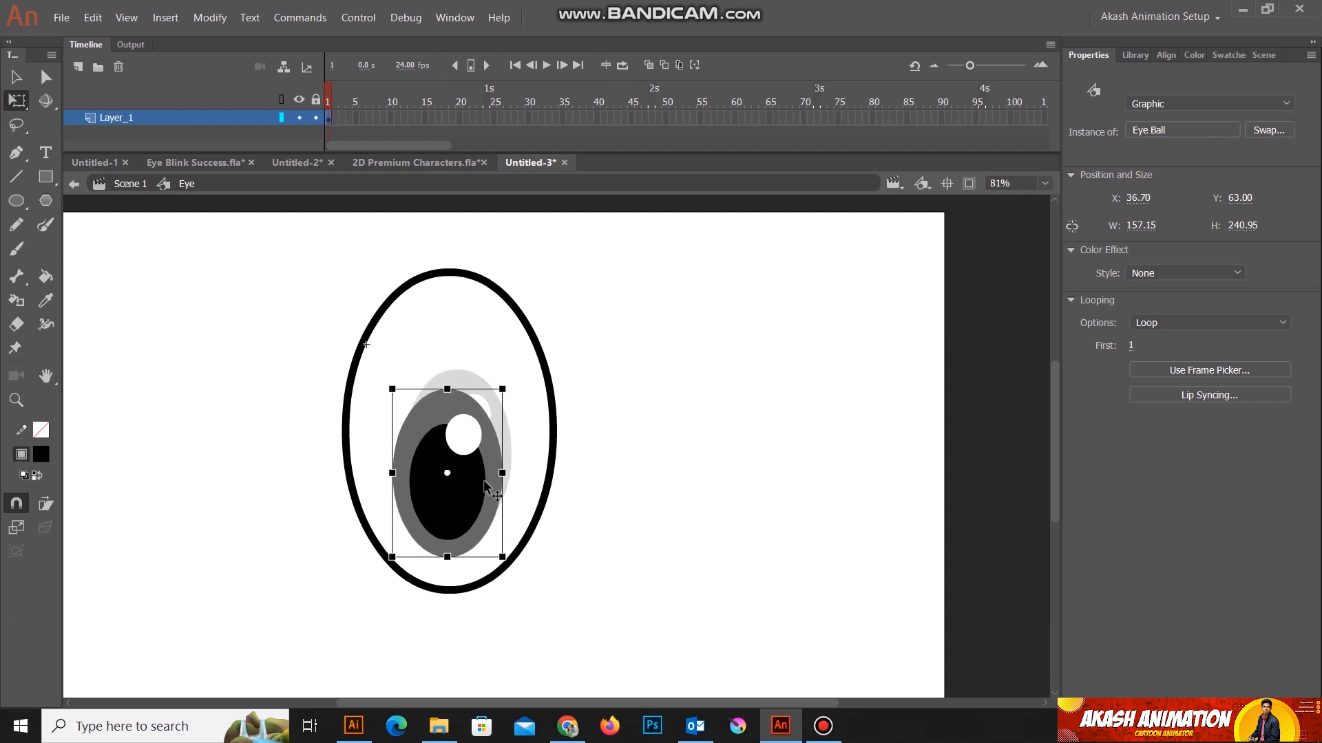
left_click(748, 538)
Step: Move the white oval and the Eye Ball together slightly down the stage, to about X -31, Y -38
scroll(746, 406, "down", 2)
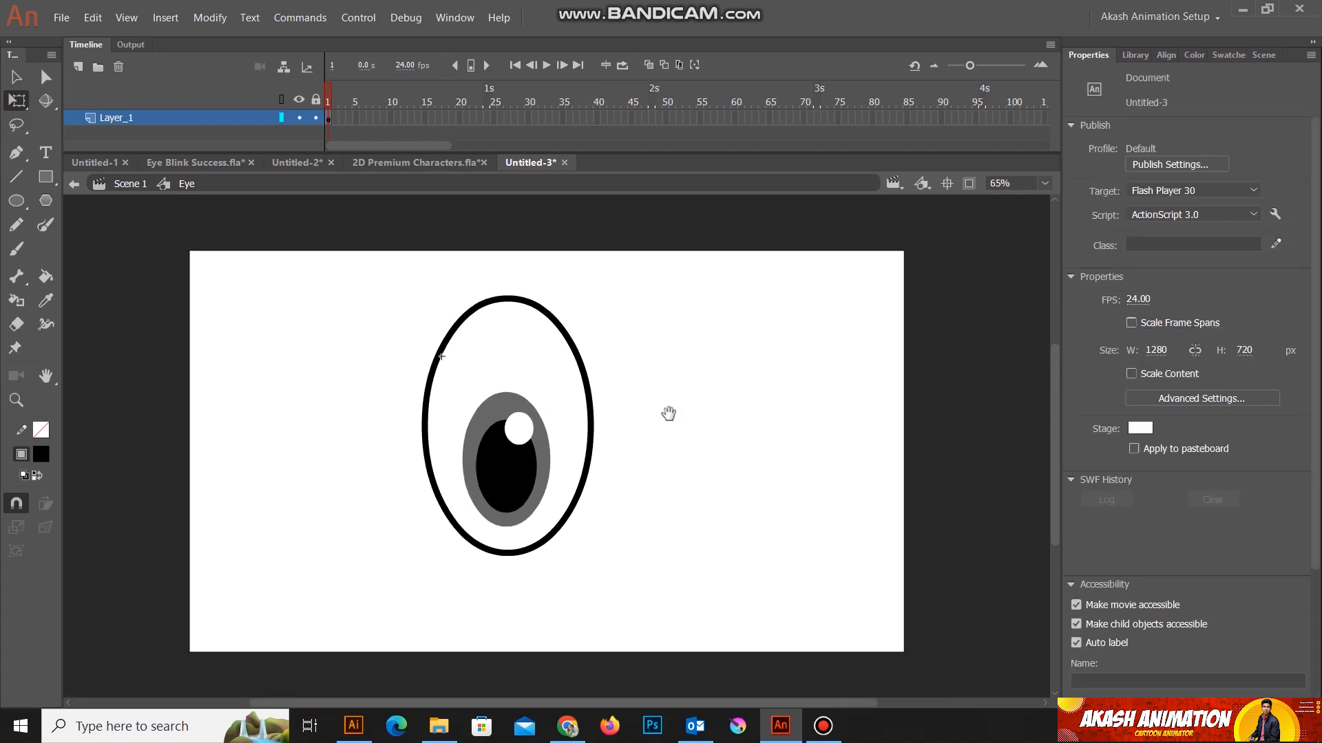
left_click_drag(668, 413, 796, 413)
left_click_drag(754, 596, 511, 264)
left_click_drag(639, 370, 639, 409)
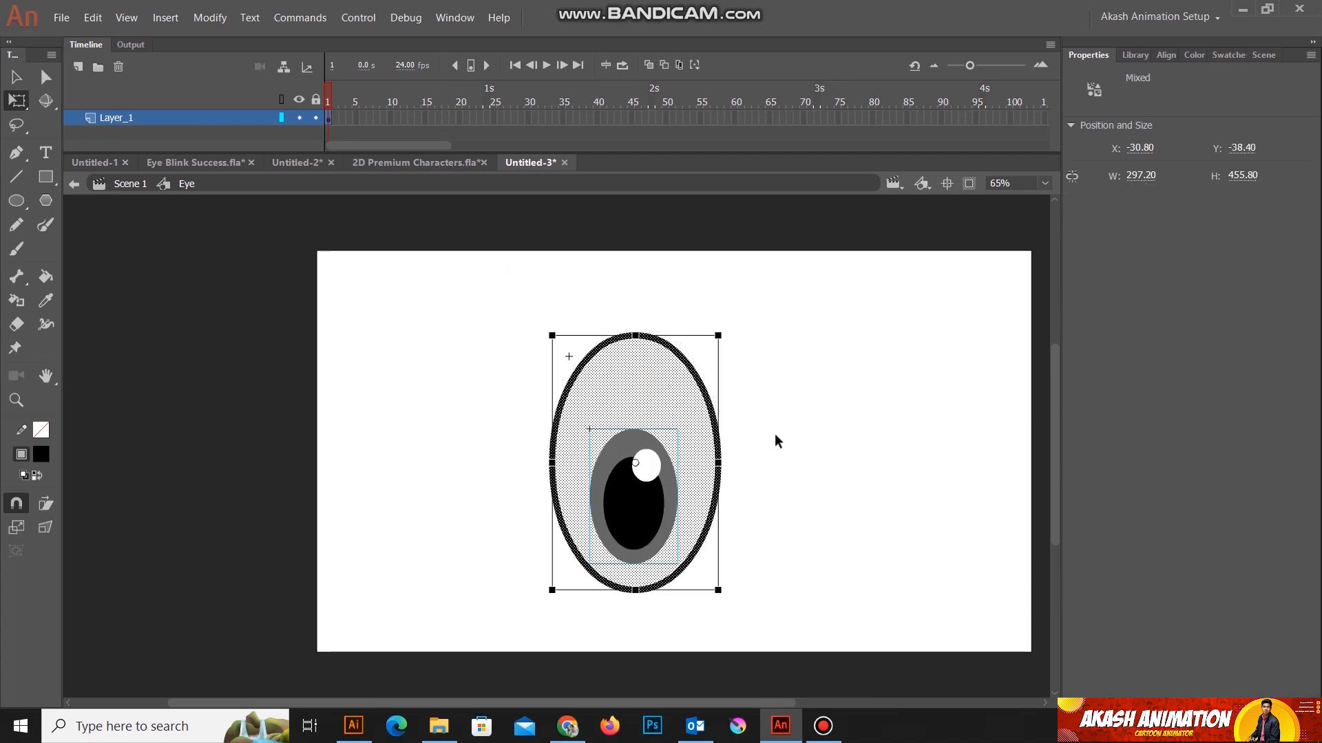
left_click(808, 452)
Step: Make the Timeline area slightly taller to give the layer list more room
scroll(700, 592, "up", 1)
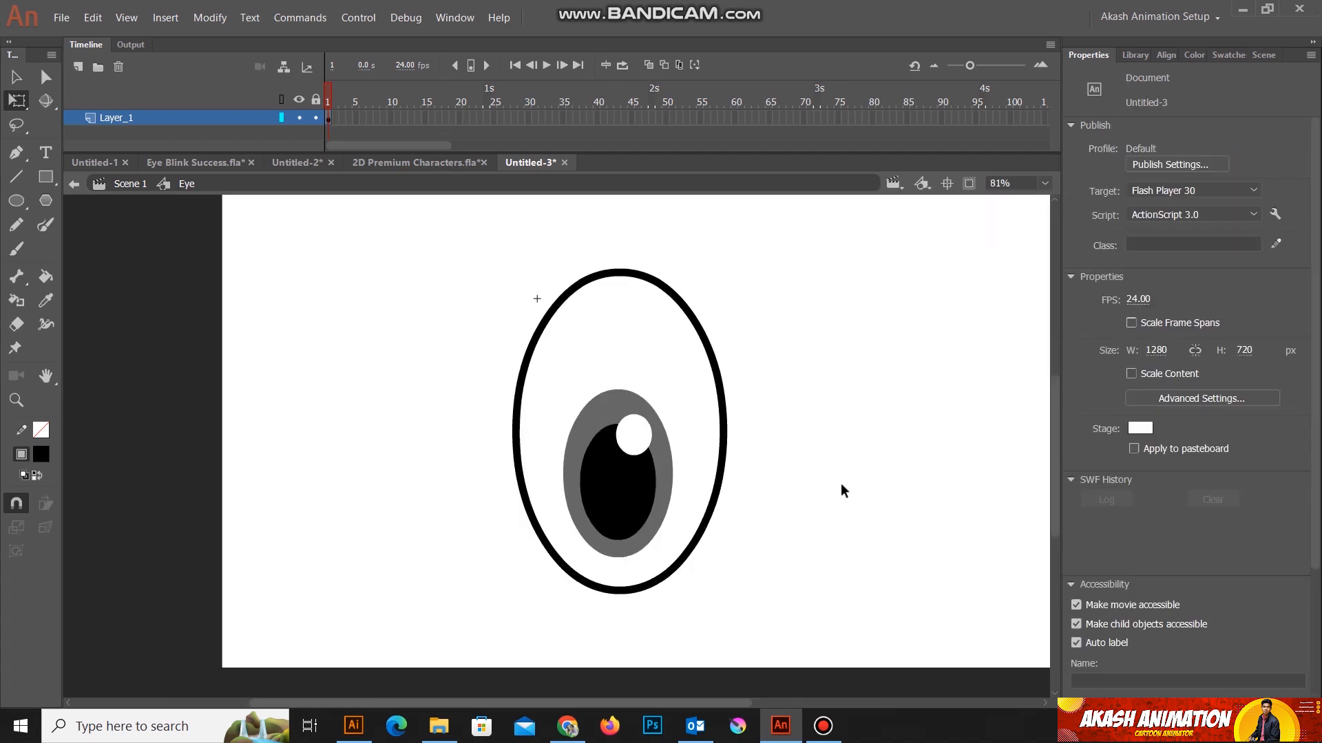
left_click_drag(848, 464, 837, 472)
left_click_drag(612, 152, 613, 172)
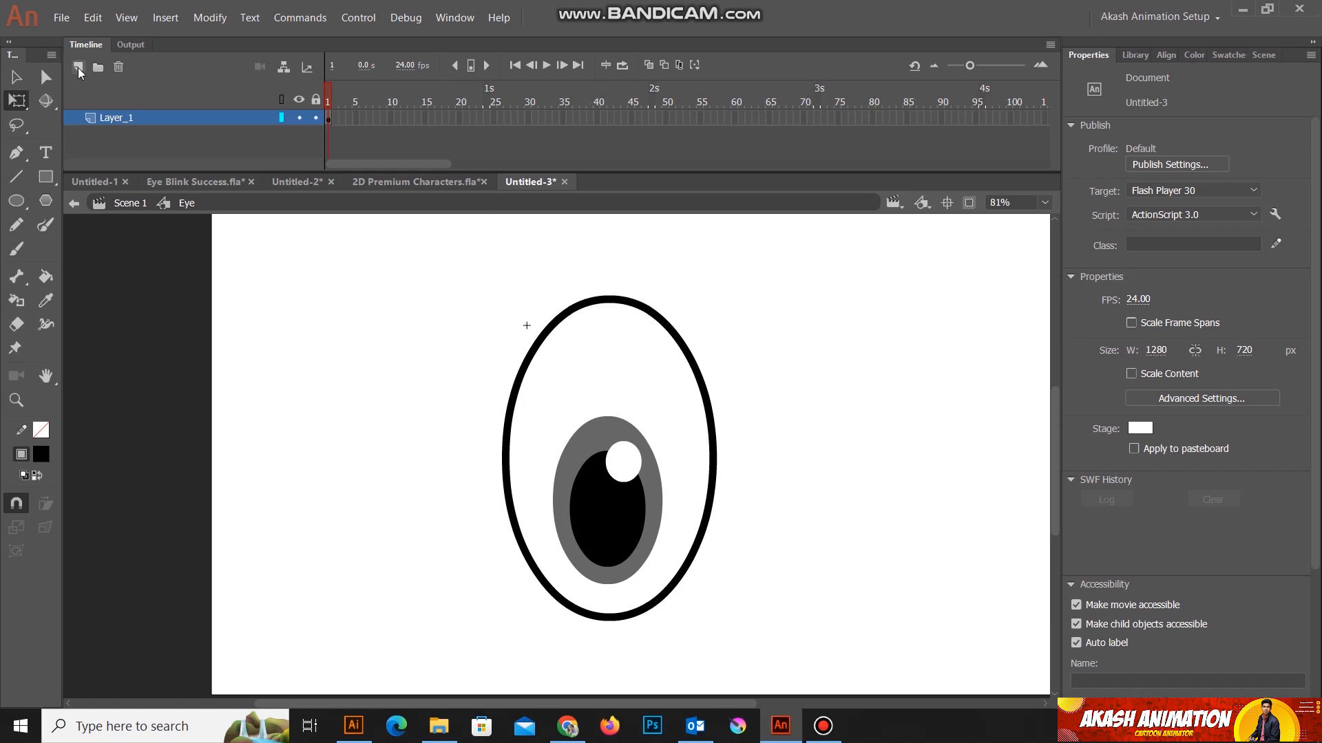
Step: Rename the only layer in the Eye symbol's timeline as Eye
double_click(108, 119)
type("Eye")
key("Return")
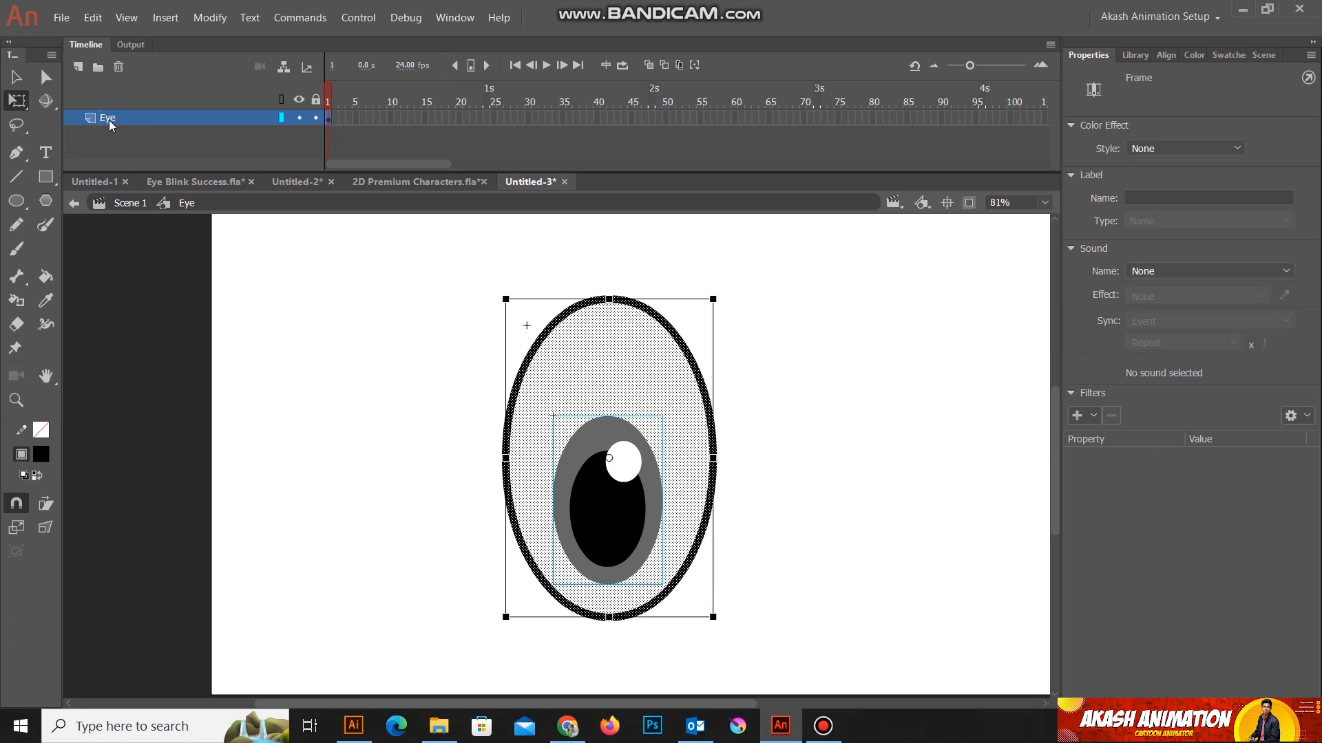
Step: Add a new layer above the Eye layer and name it White_Point
left_click(78, 68)
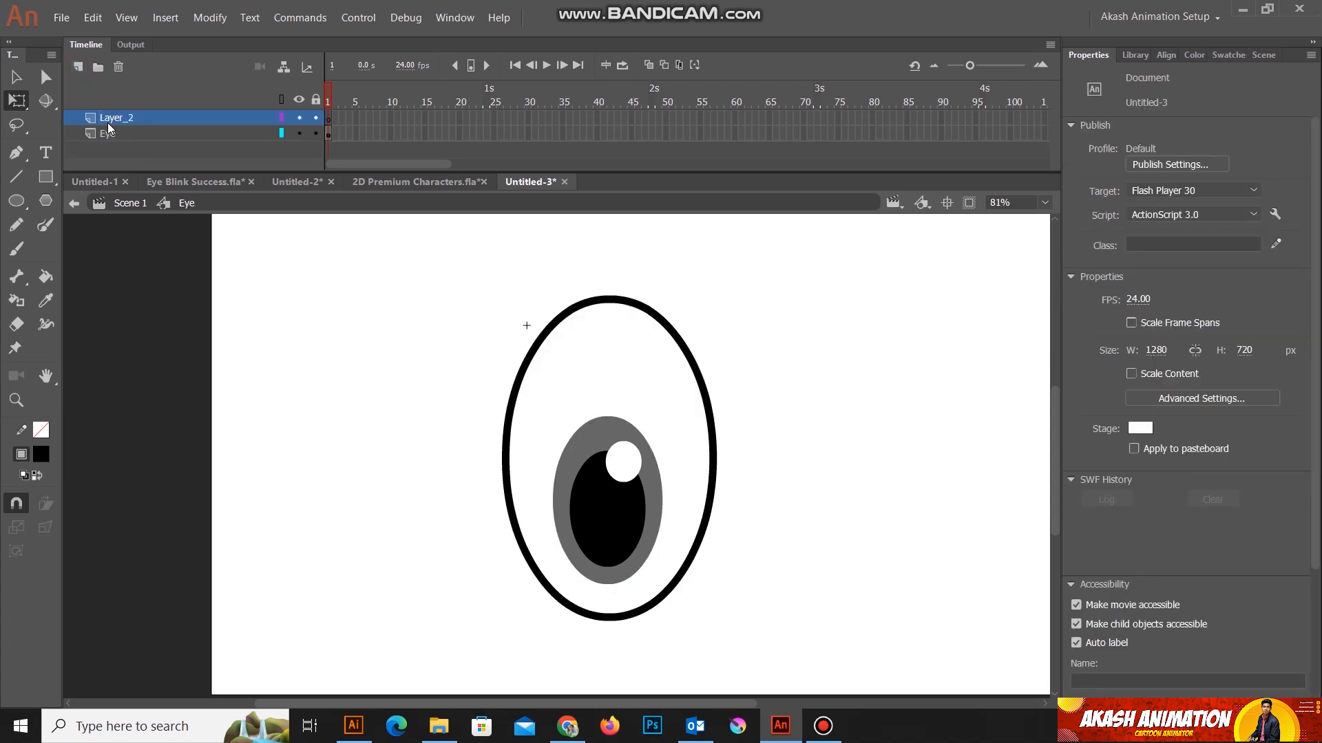
left_click(625, 366)
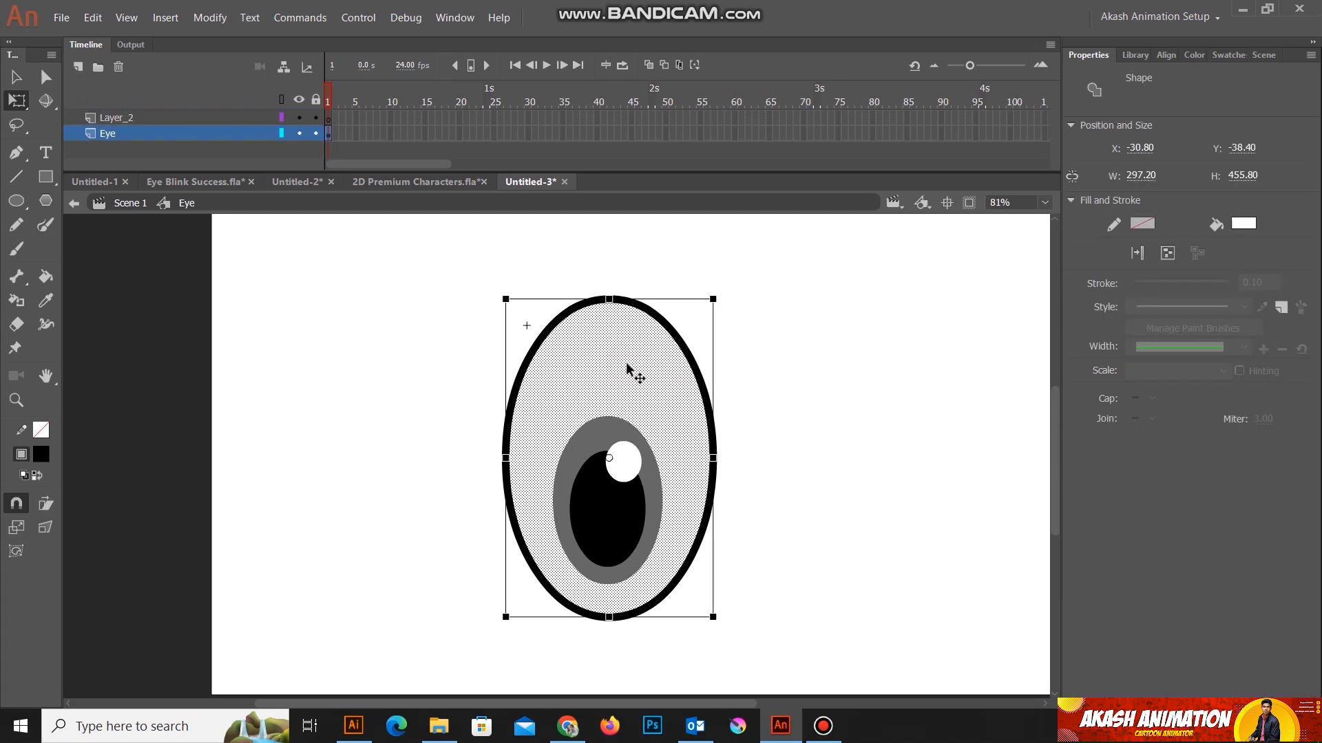
left_click(113, 119)
double_click(115, 120)
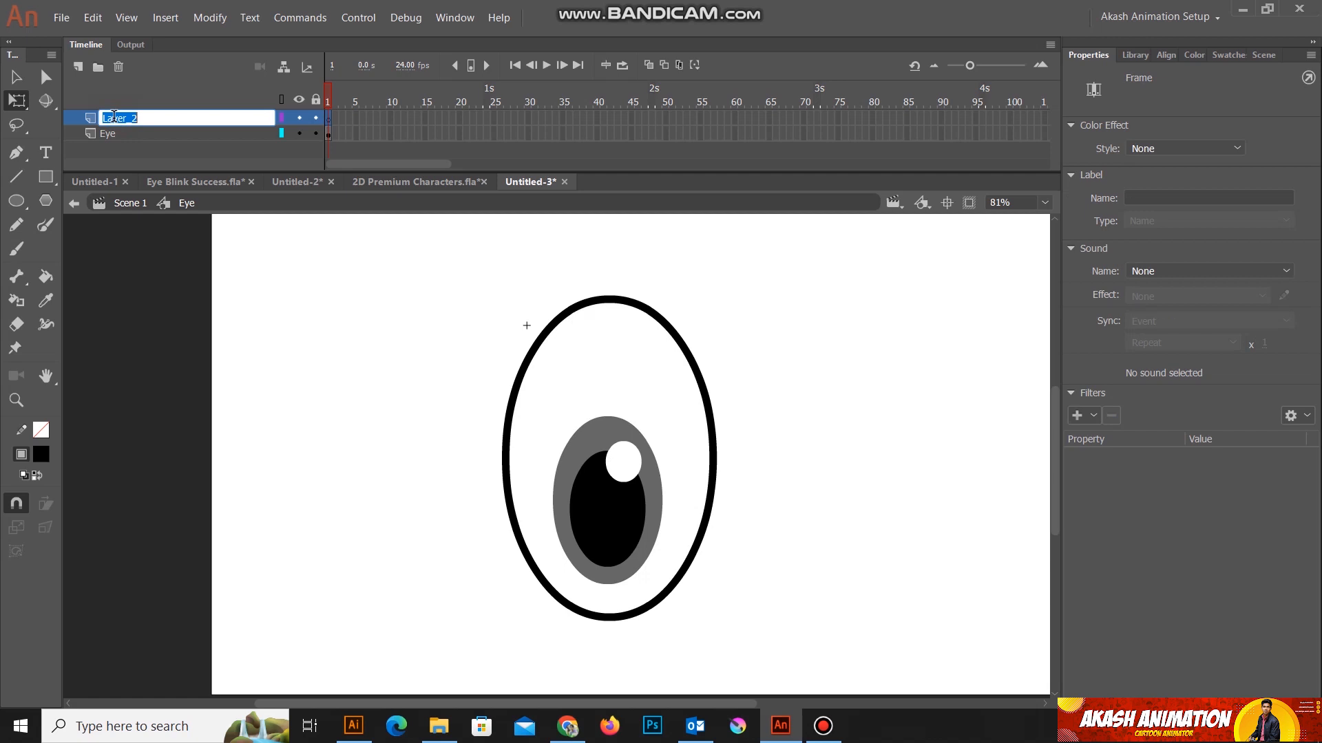
type("White_Point")
key("Return")
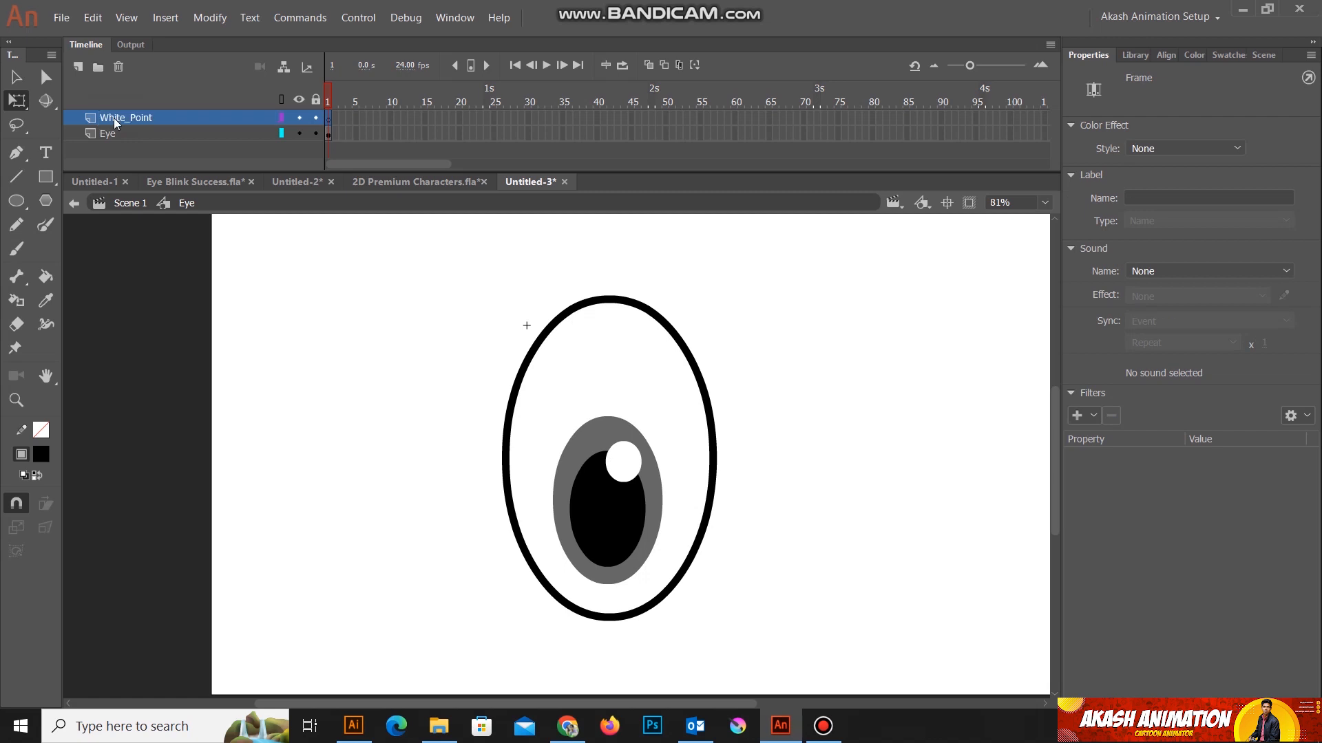
Step: Cut the large oval's white fill from the Eye layer and paste it in place on the White_Point layer
left_click(618, 357)
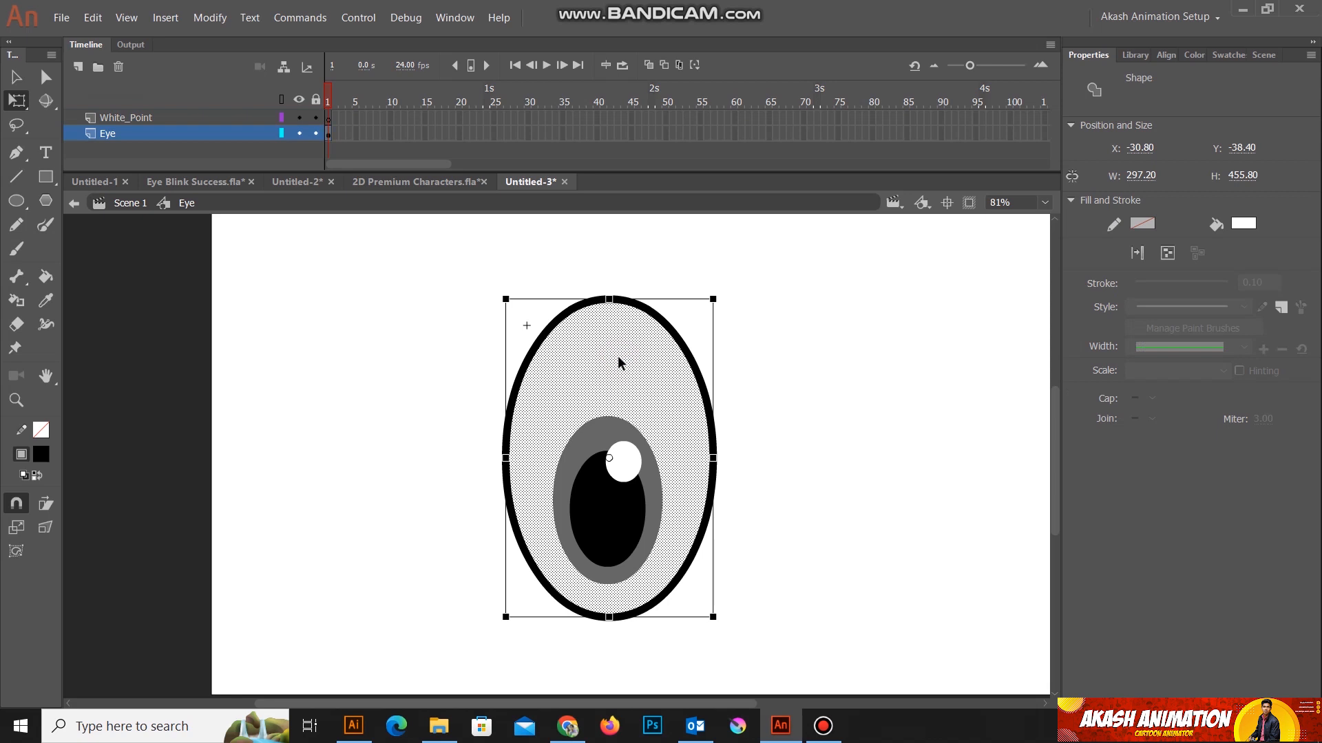
key("Delete")
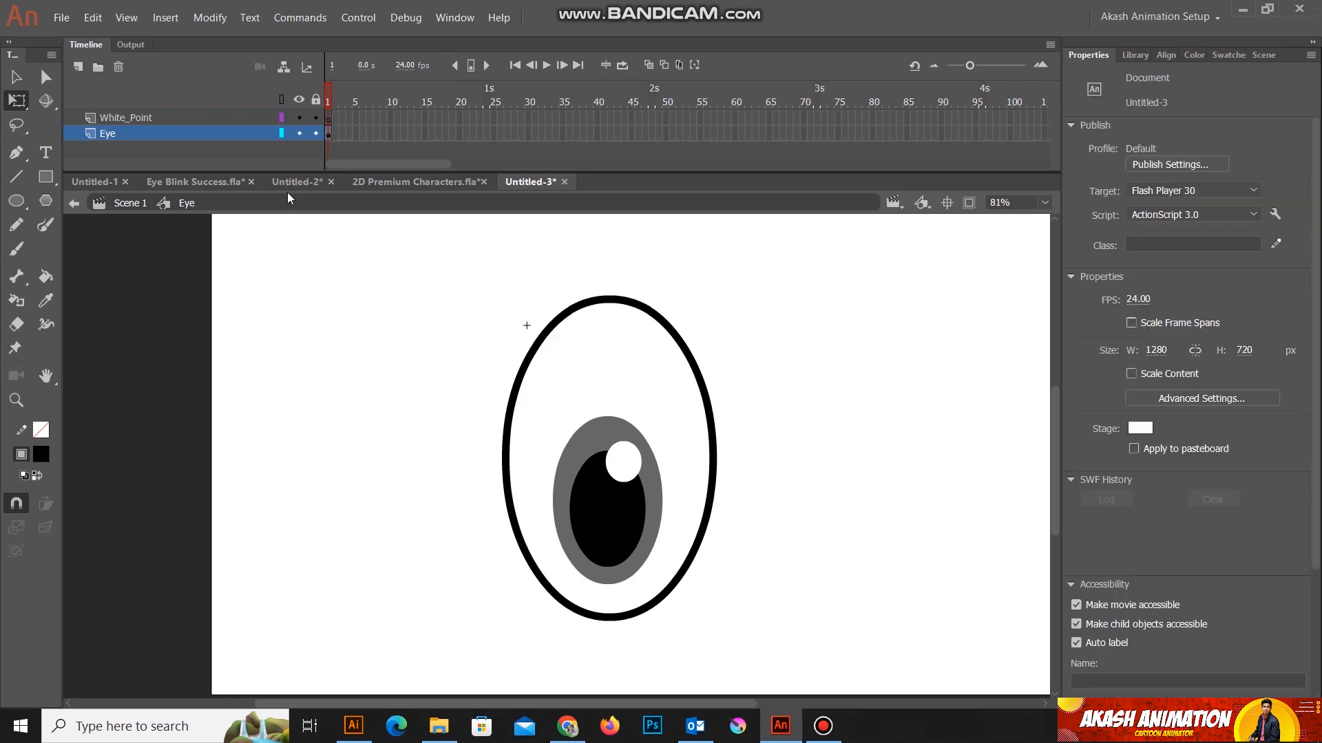
left_click(115, 121)
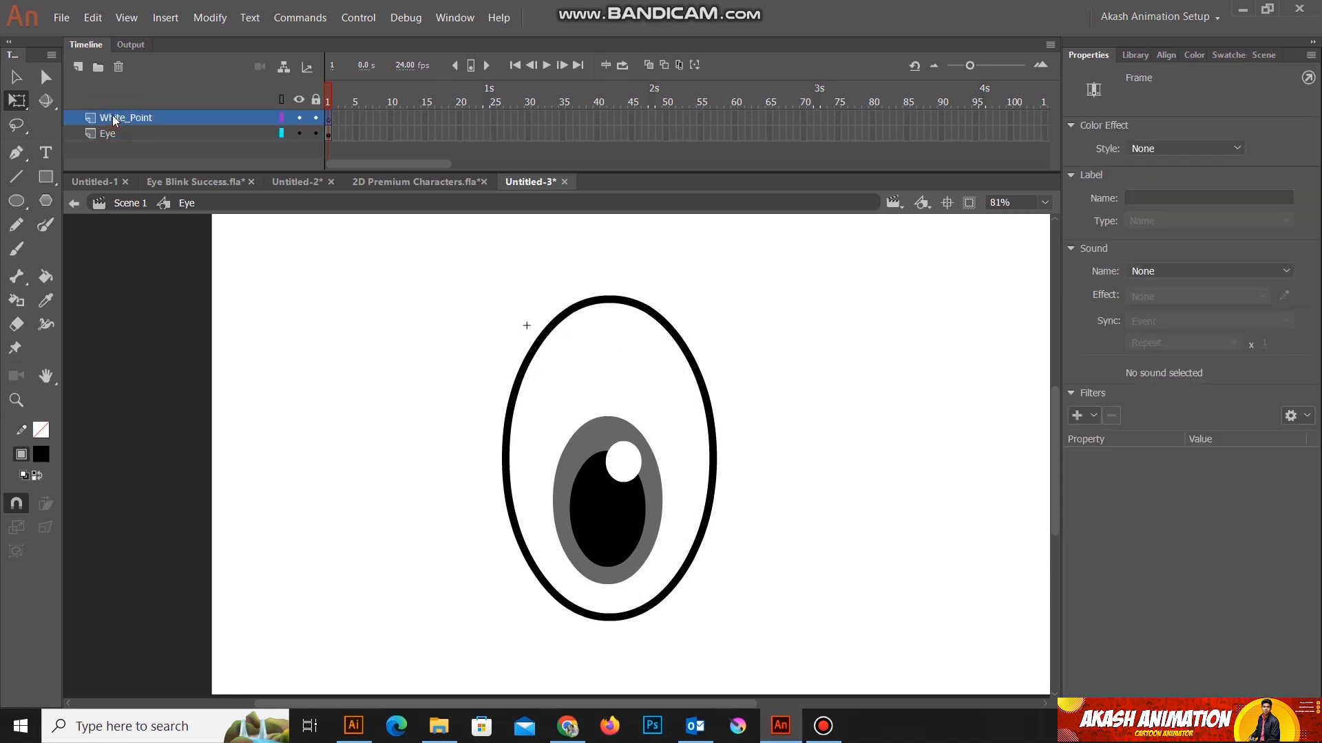
key("ctrl+shift+v")
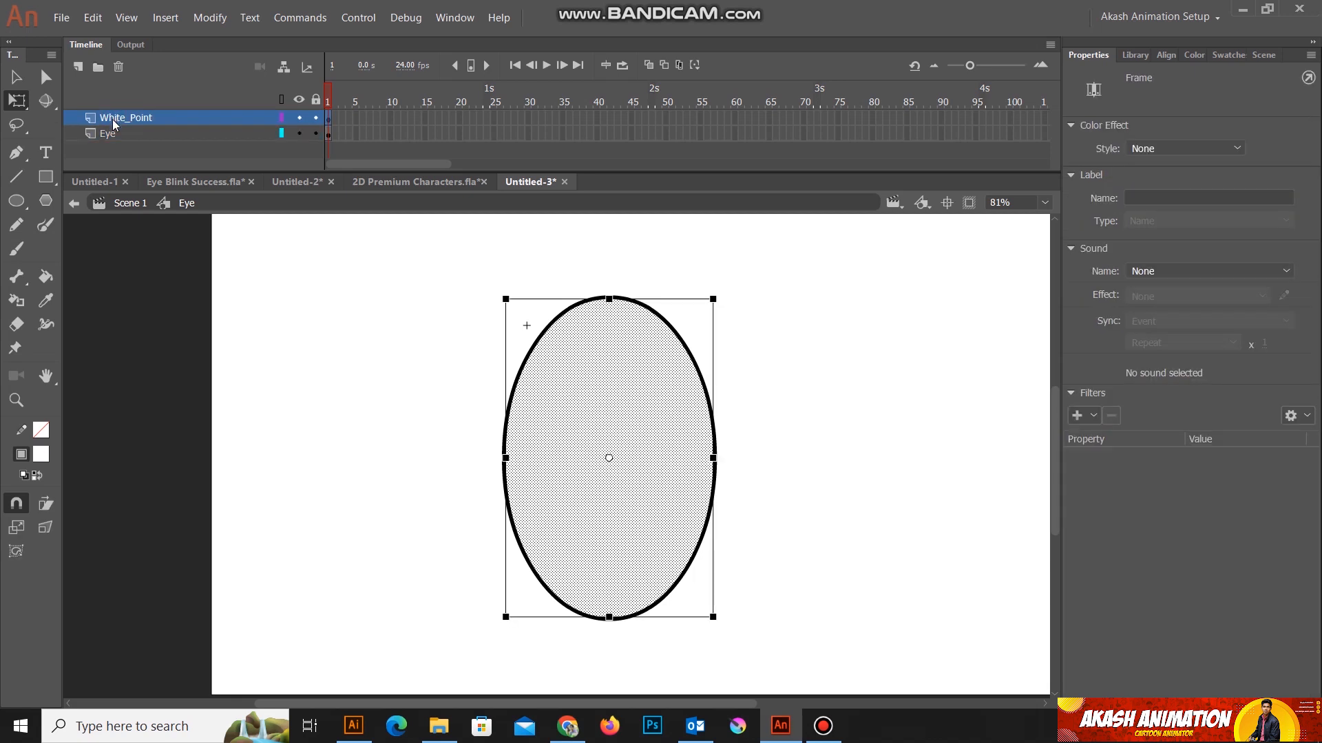
left_click(159, 151)
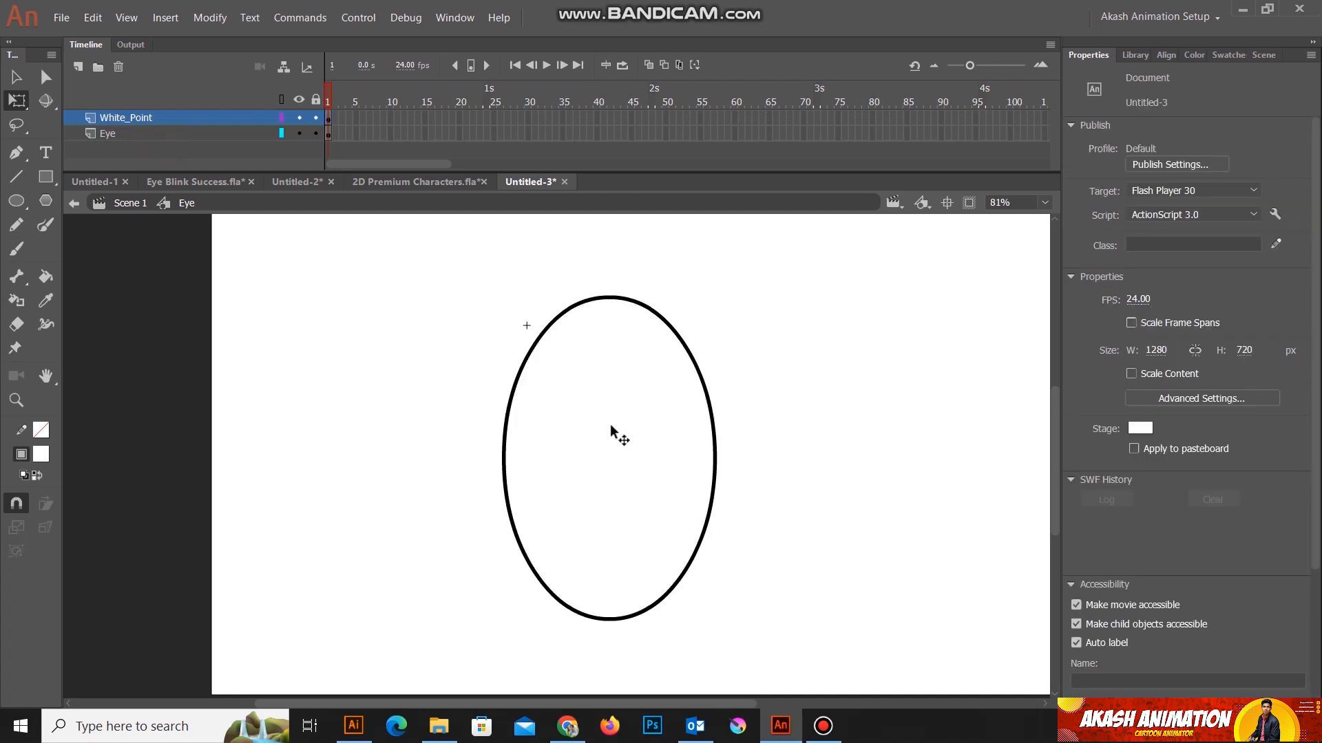
Step: Reorder the layers so that White_Point sits below the Eye layer
left_click(109, 119)
left_click_drag(109, 121, 110, 141)
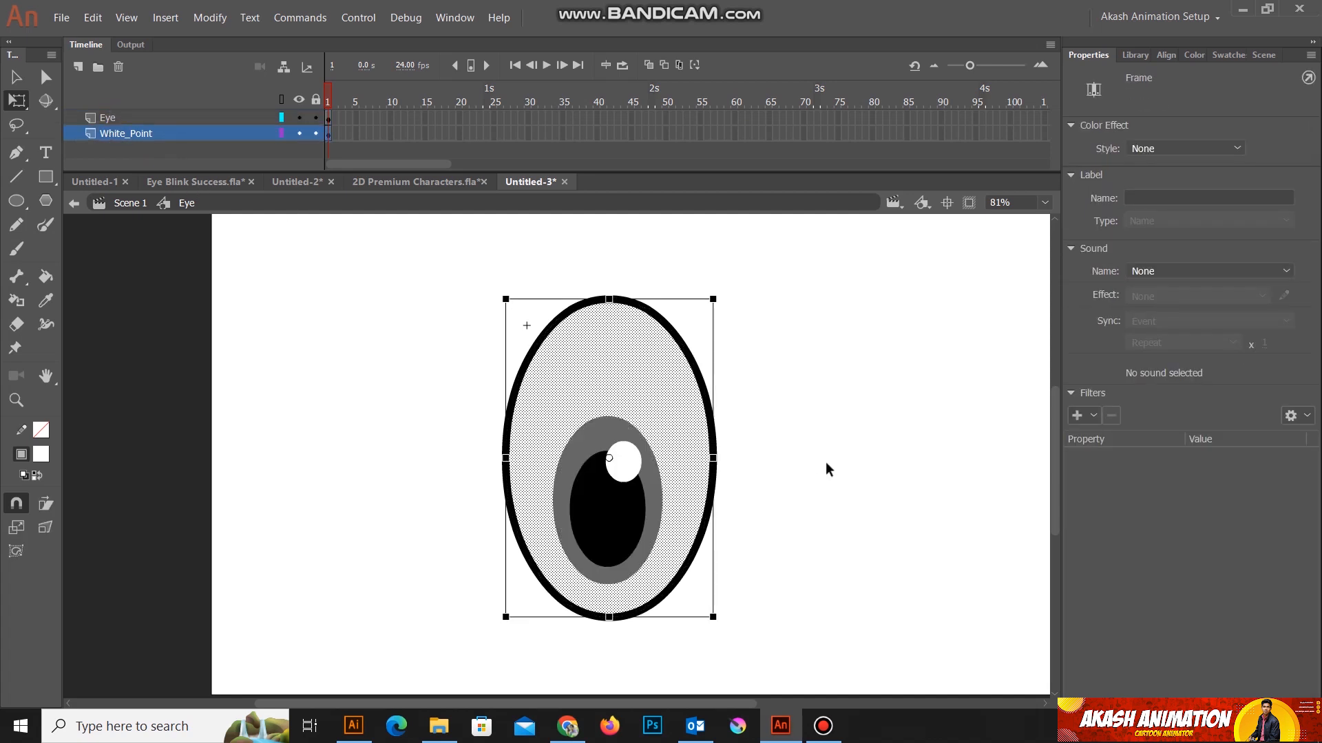
left_click(847, 497)
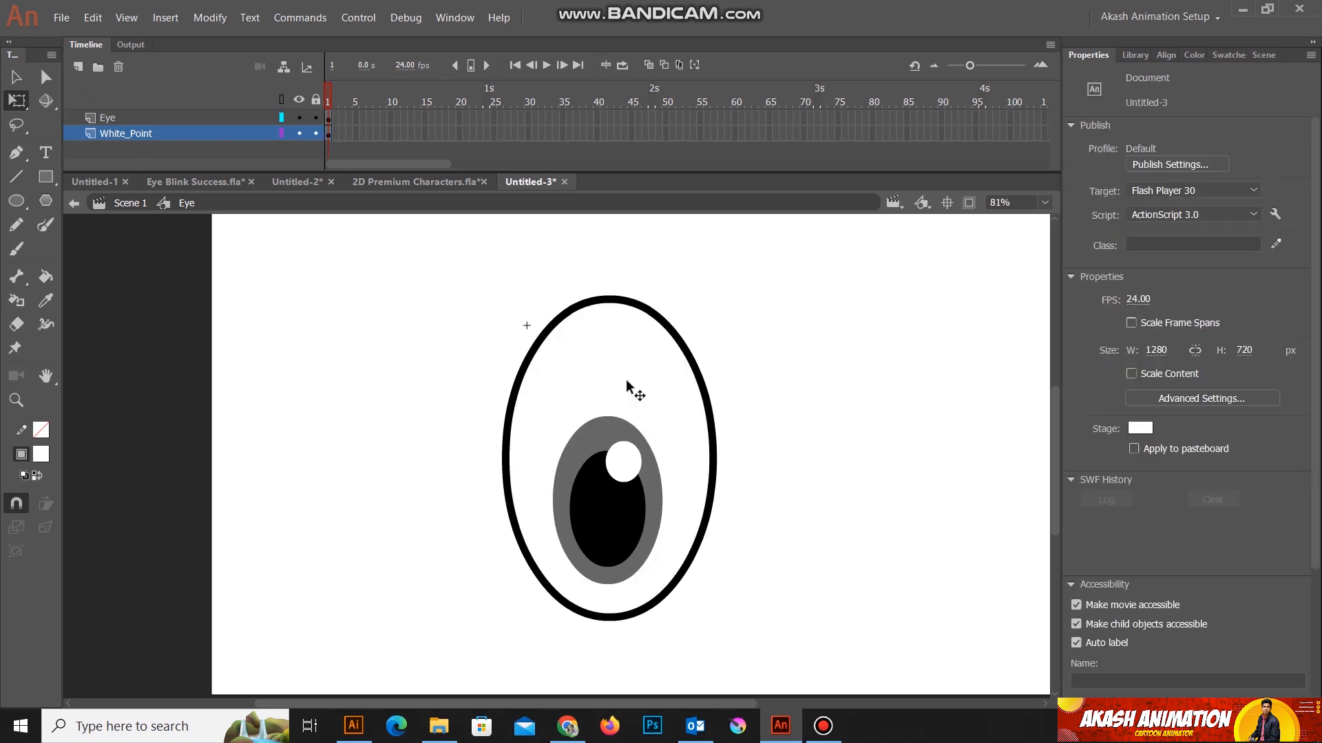
Step: Cut the large oval's black outline from the Eye layer
left_click(641, 311)
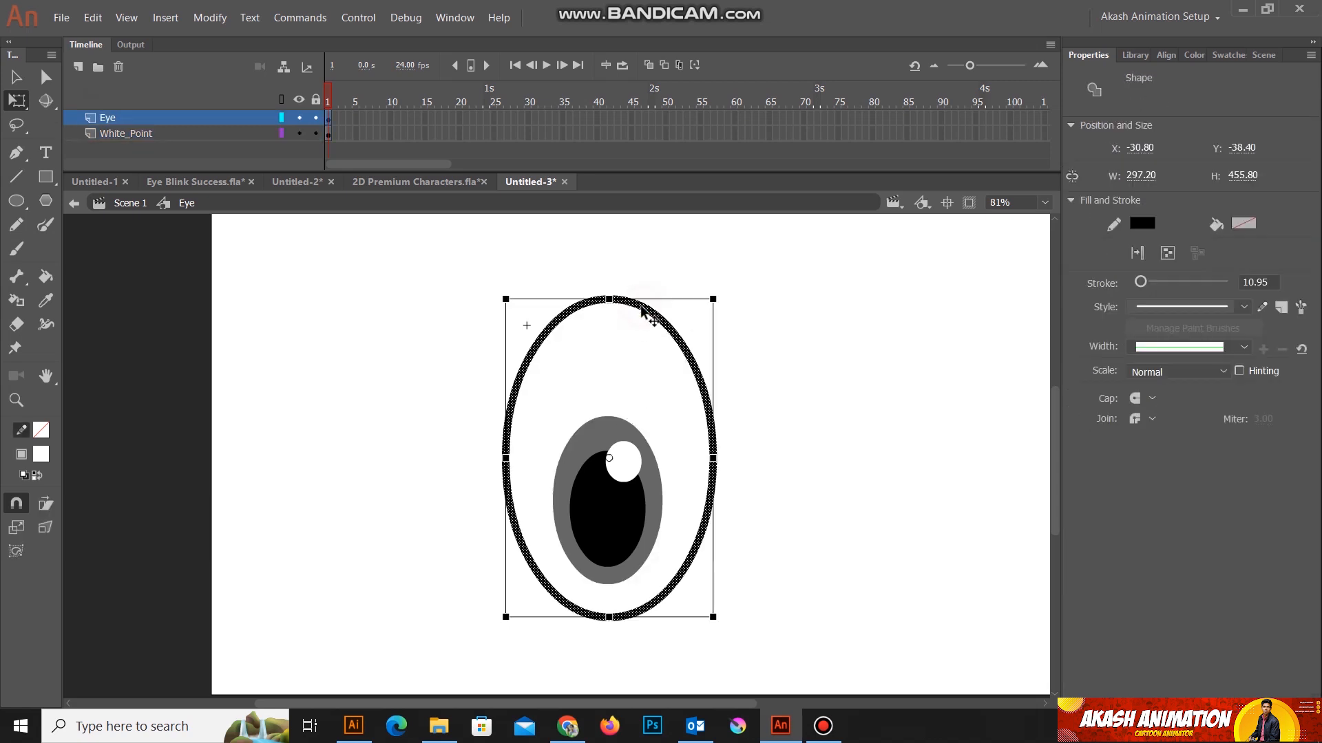
left_click(871, 434)
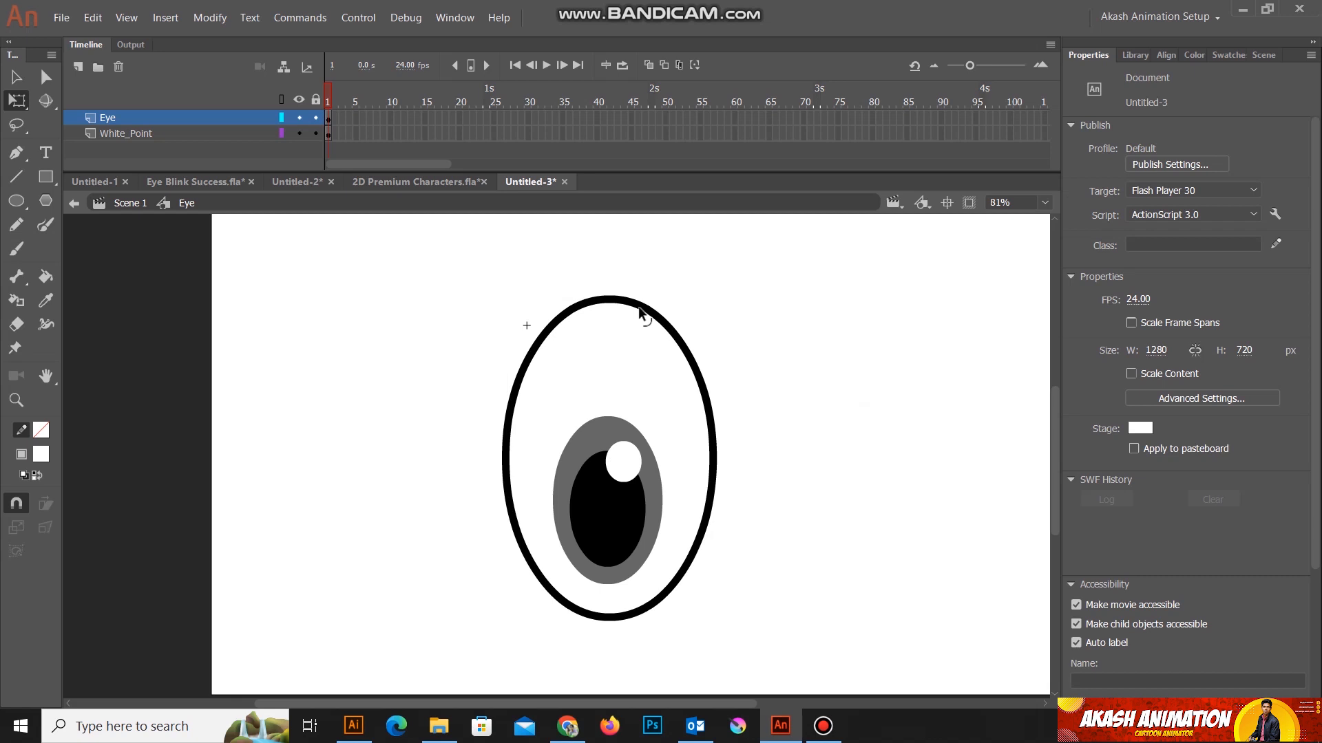
left_click(640, 303)
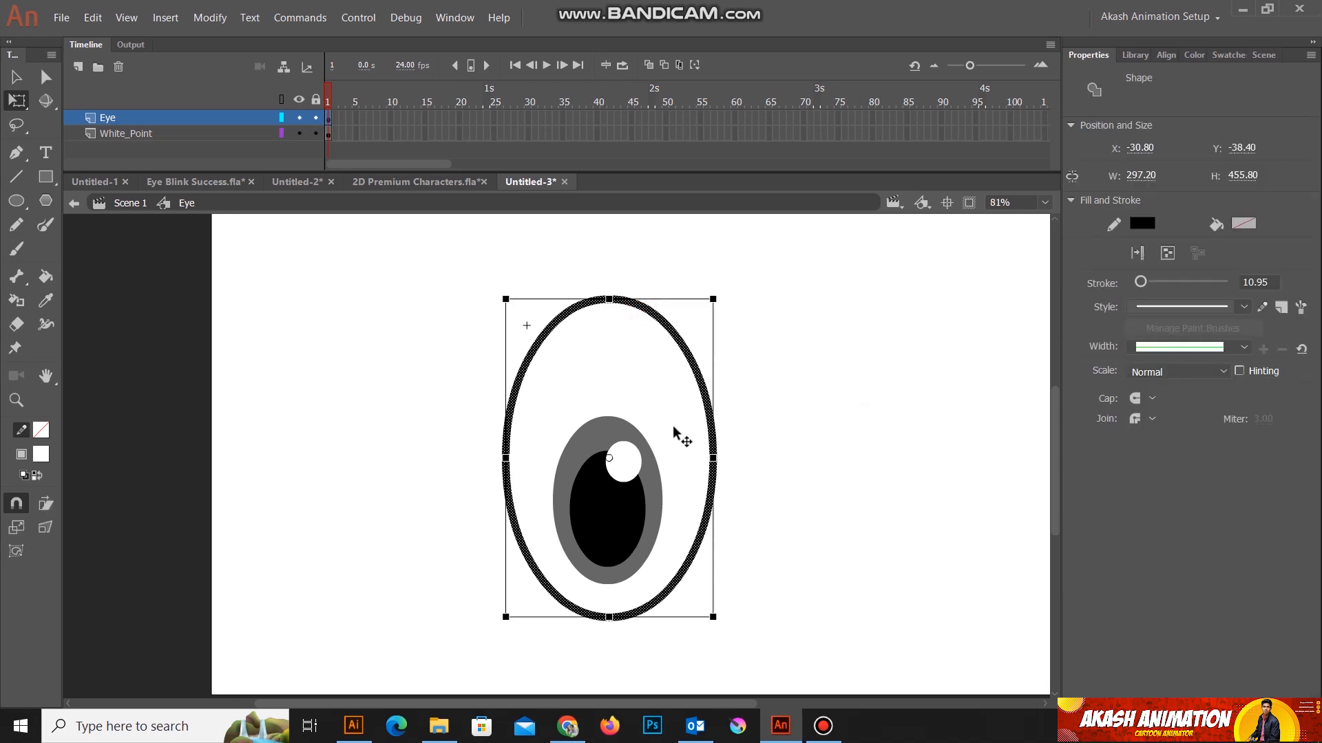
key("Delete")
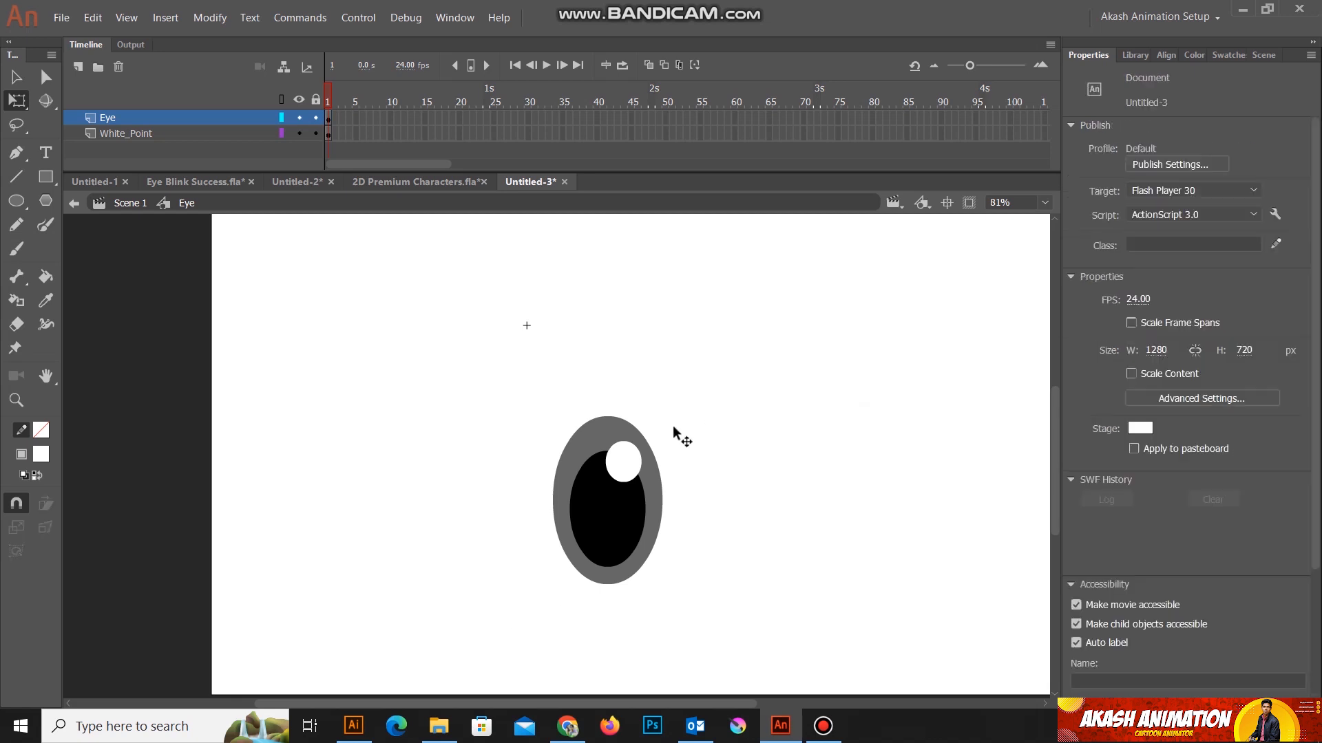
Step: Add a new layer above the Eye layer and name it Stock
left_click(79, 68)
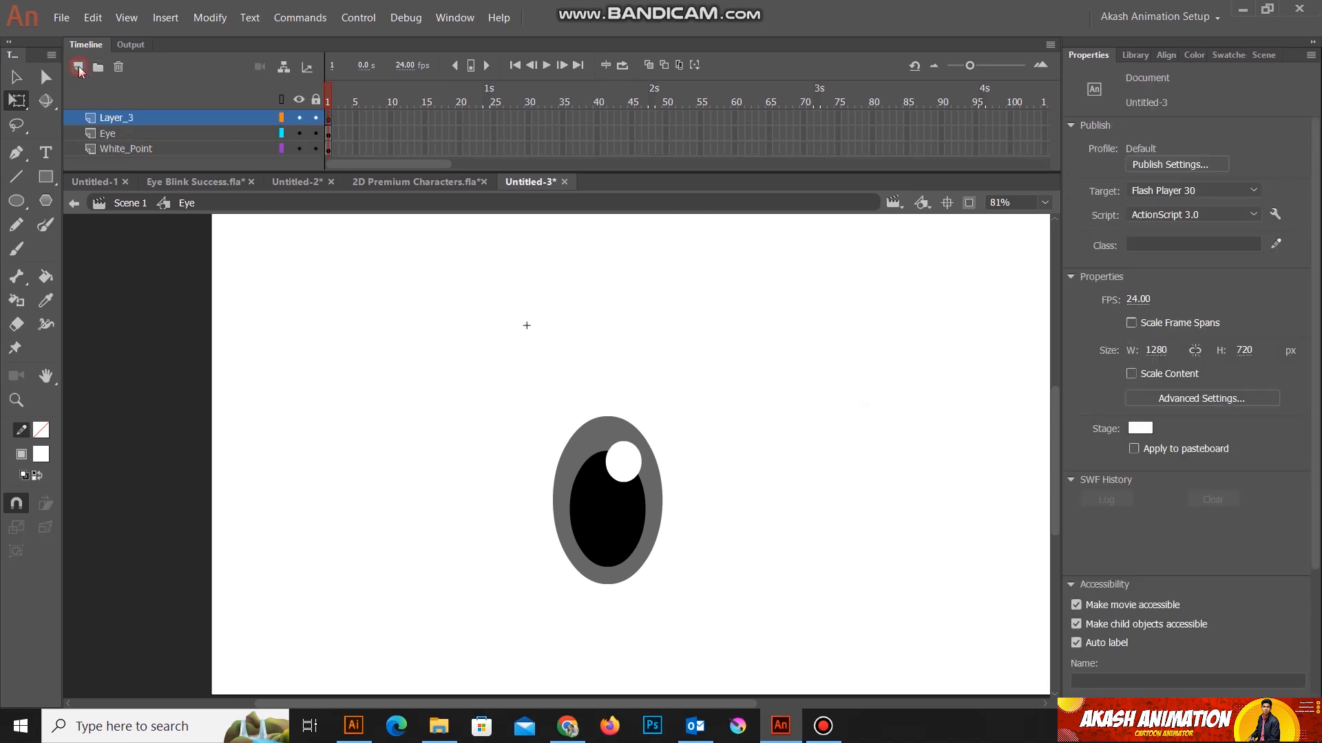
double_click(106, 118)
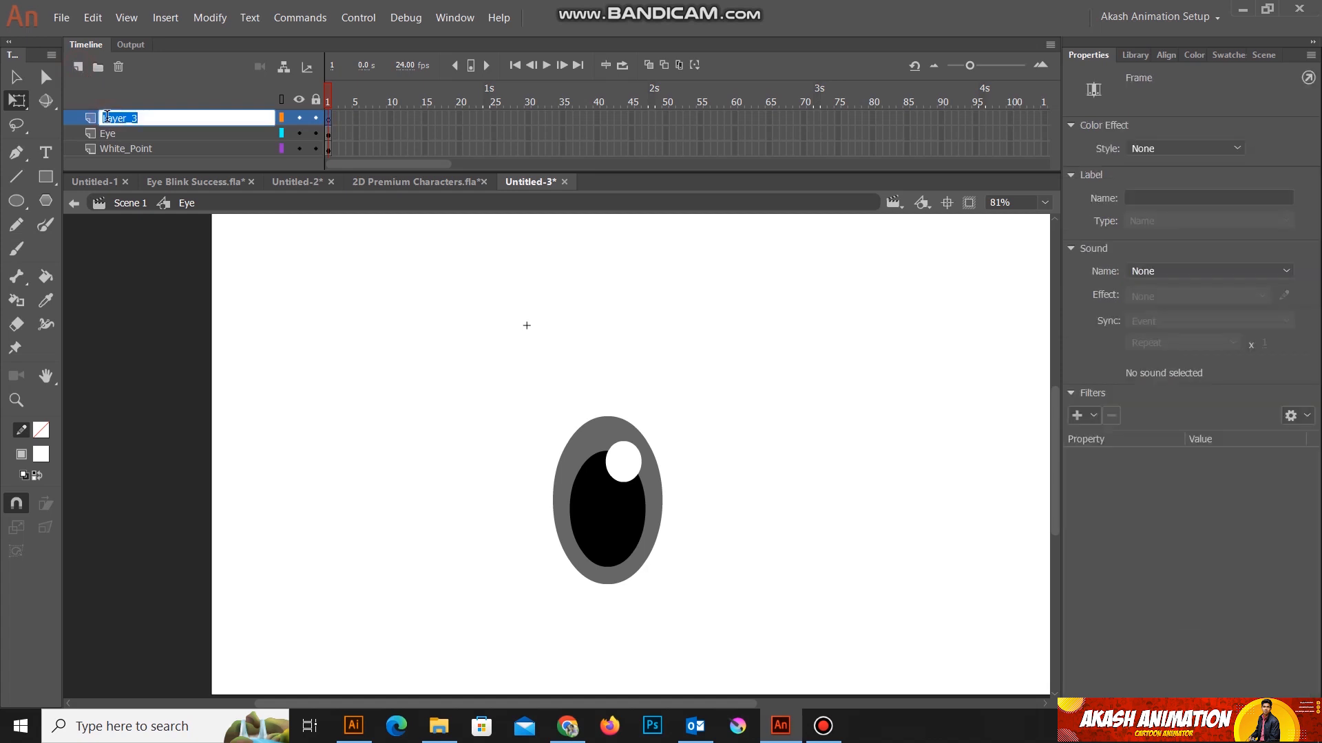
type("Stock")
key("Return")
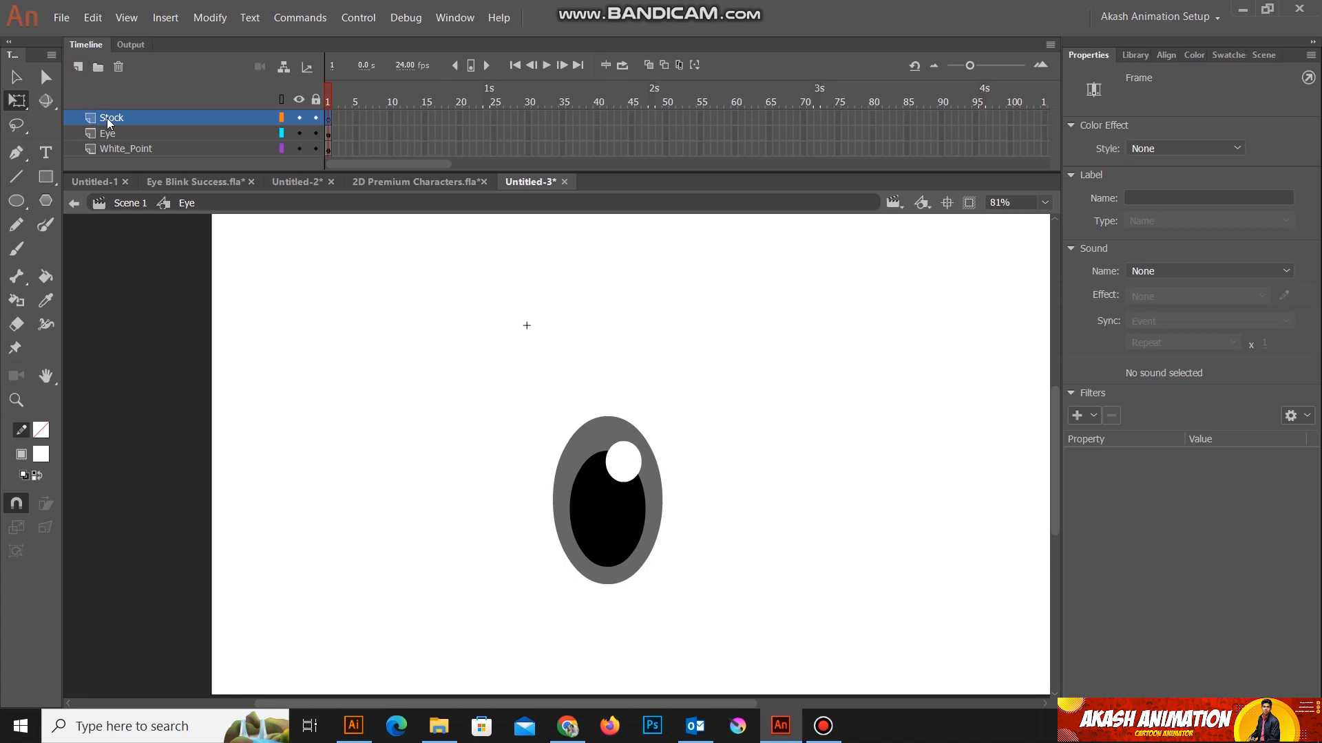
Step: Paste the cut black oval outline in place on the Stock layer
key("ctrl+shift+v")
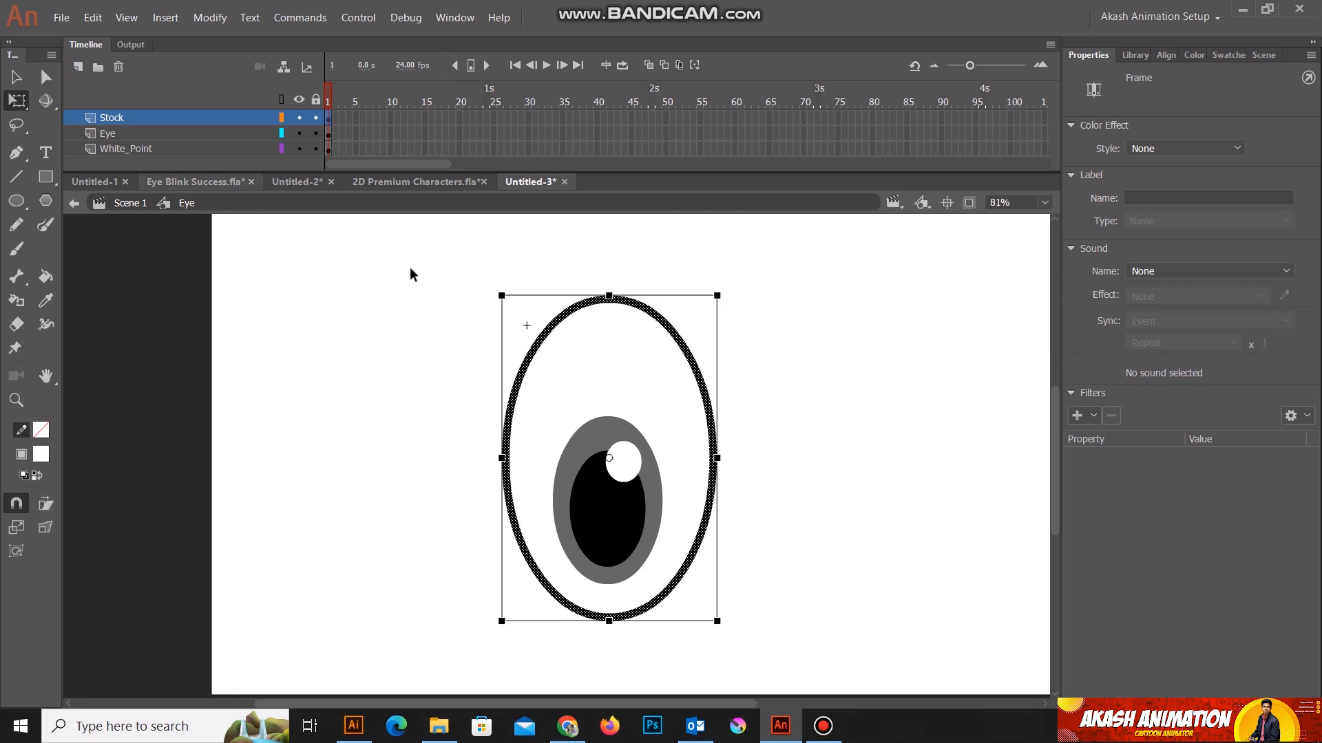
left_click(870, 431)
left_click_drag(894, 463, 845, 446)
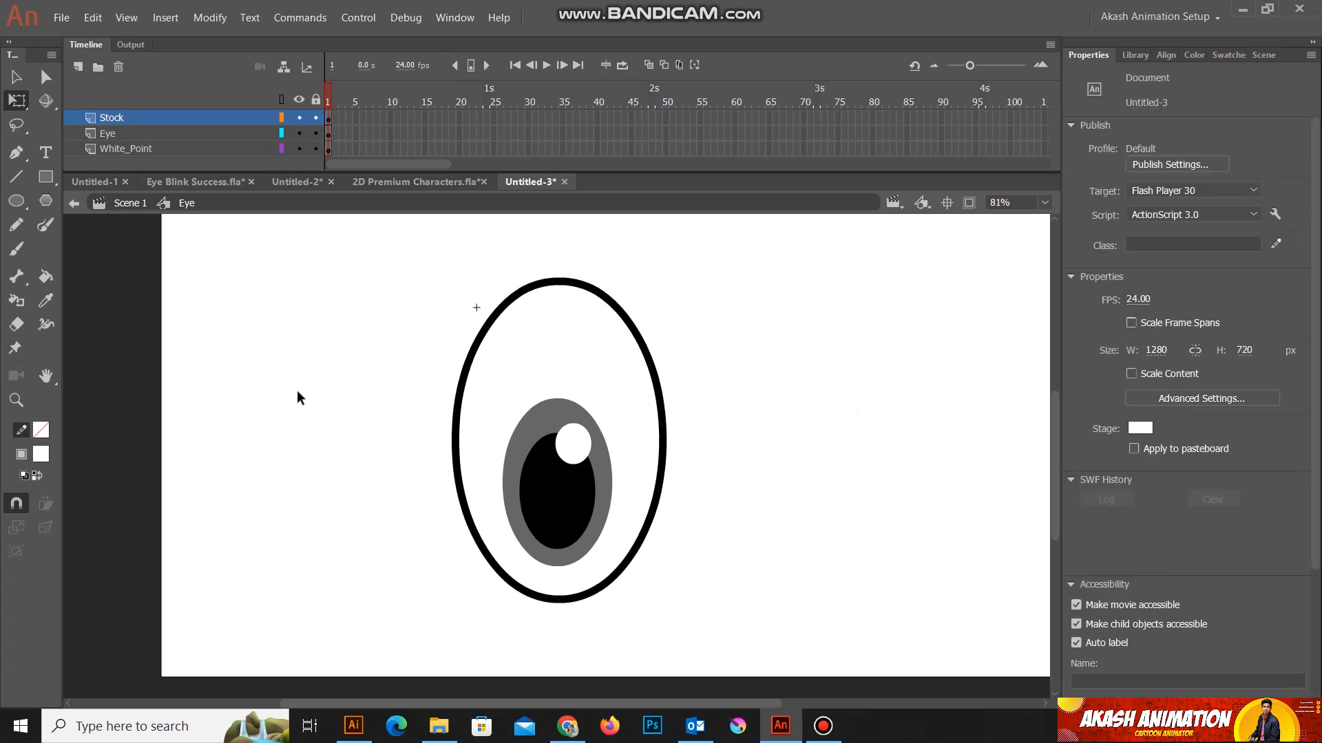
Step: Insert a new layer between the Stock and Eye layers and name it Shape
left_click(105, 132)
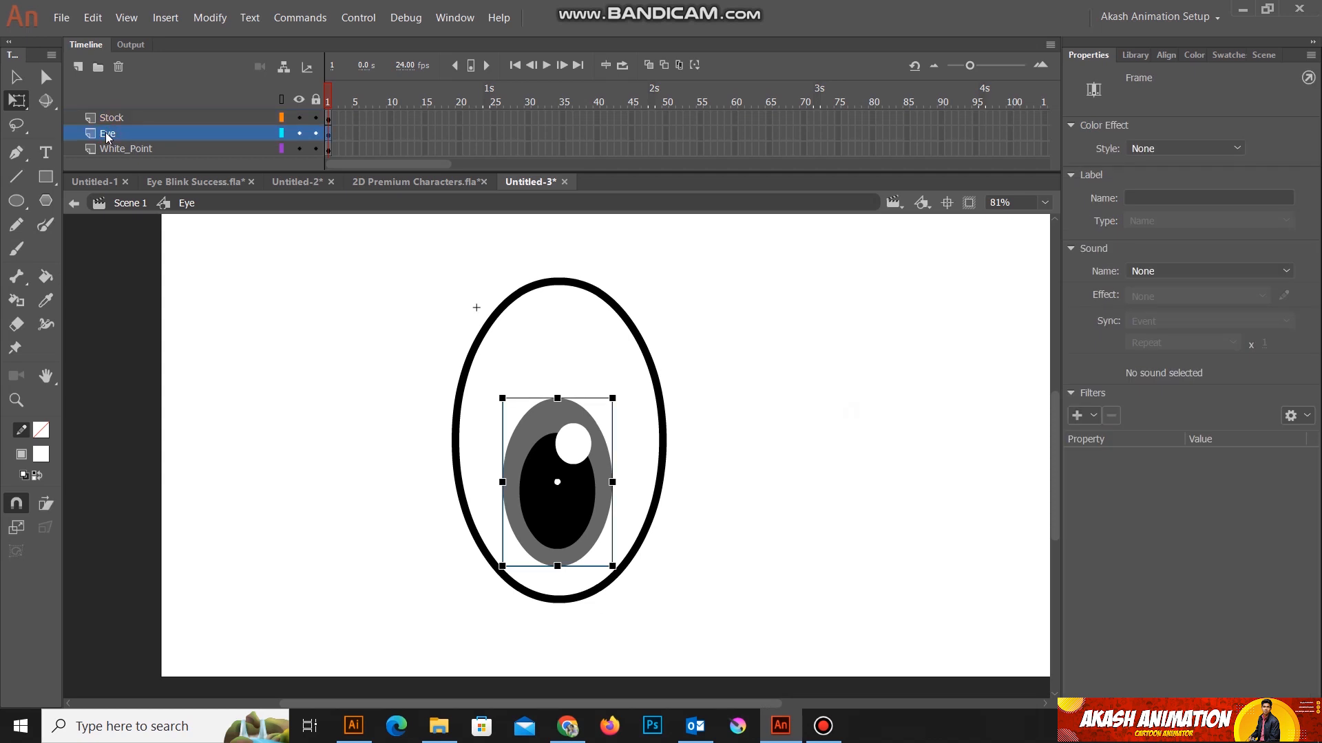
left_click(79, 66)
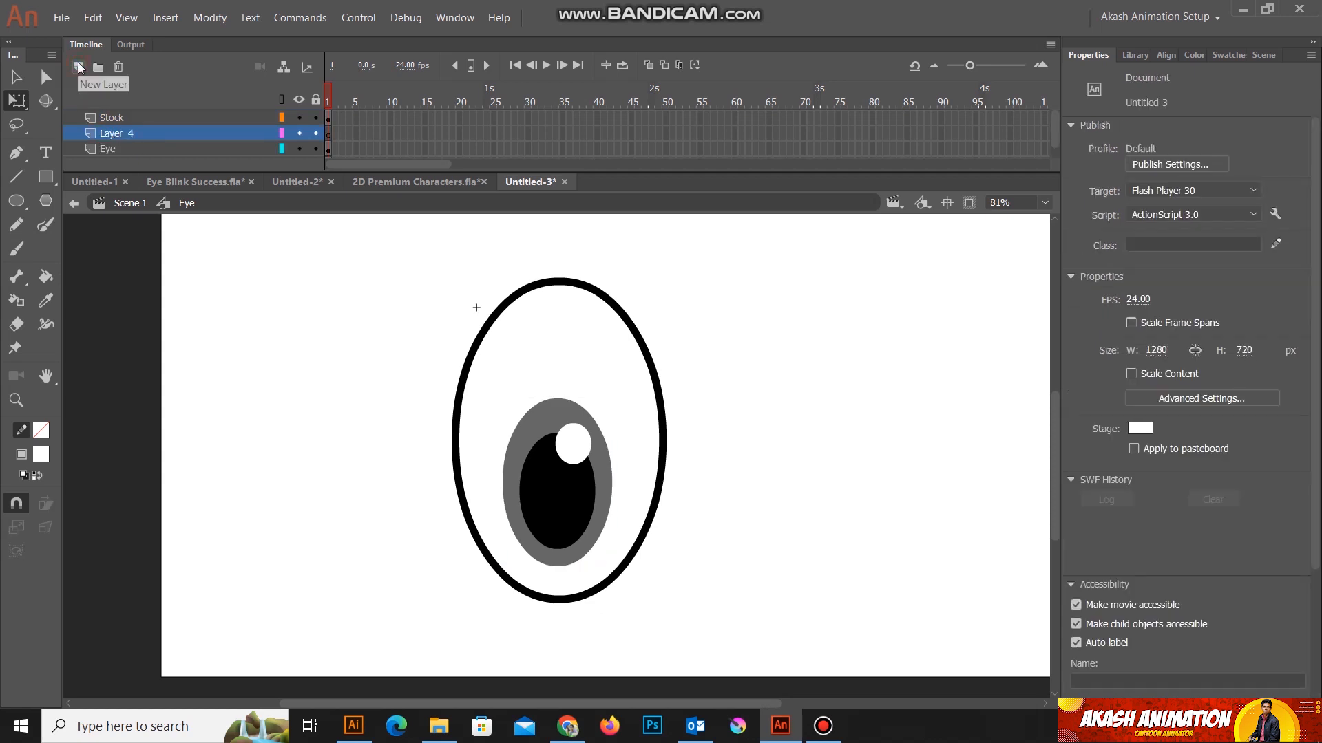
double_click(108, 133)
type("Shape")
key("Return")
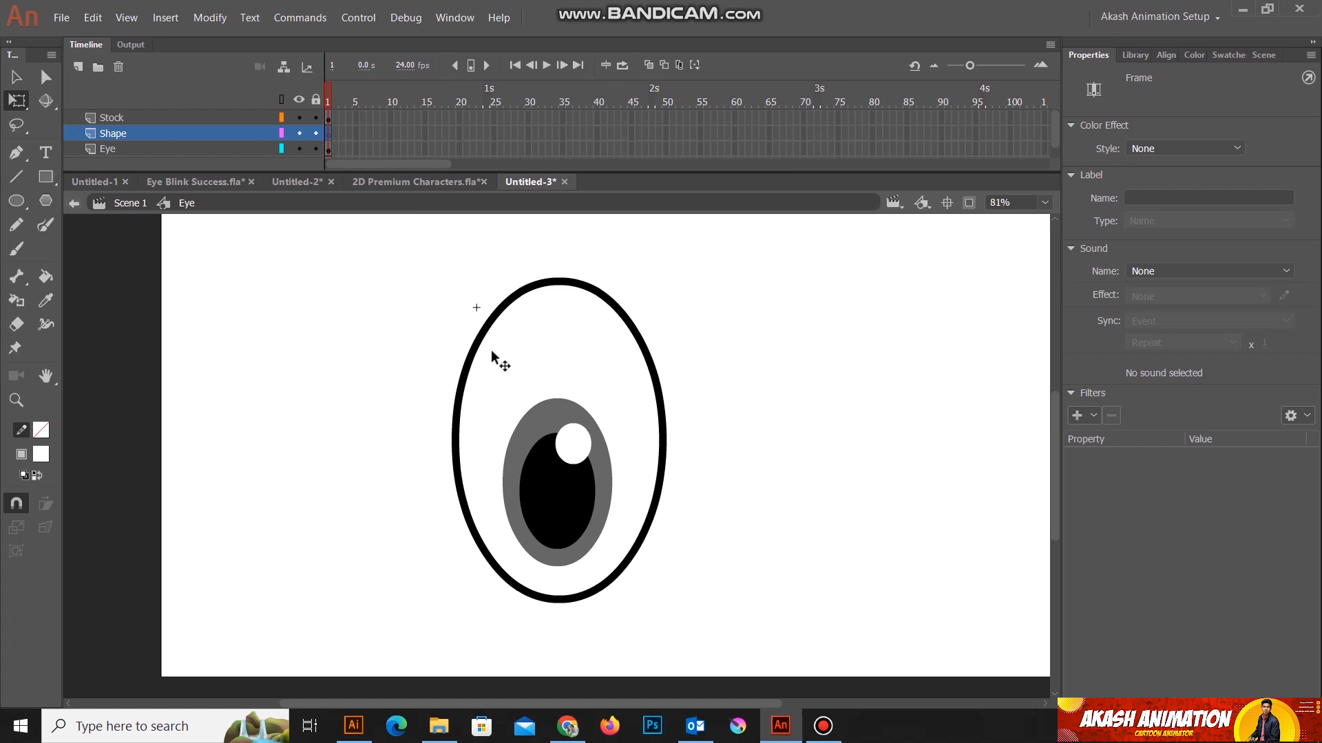
Step: Move the outline, white fill and Eye Ball together down the stage to about X -31, Y 8
scroll(543, 531, "down", 1)
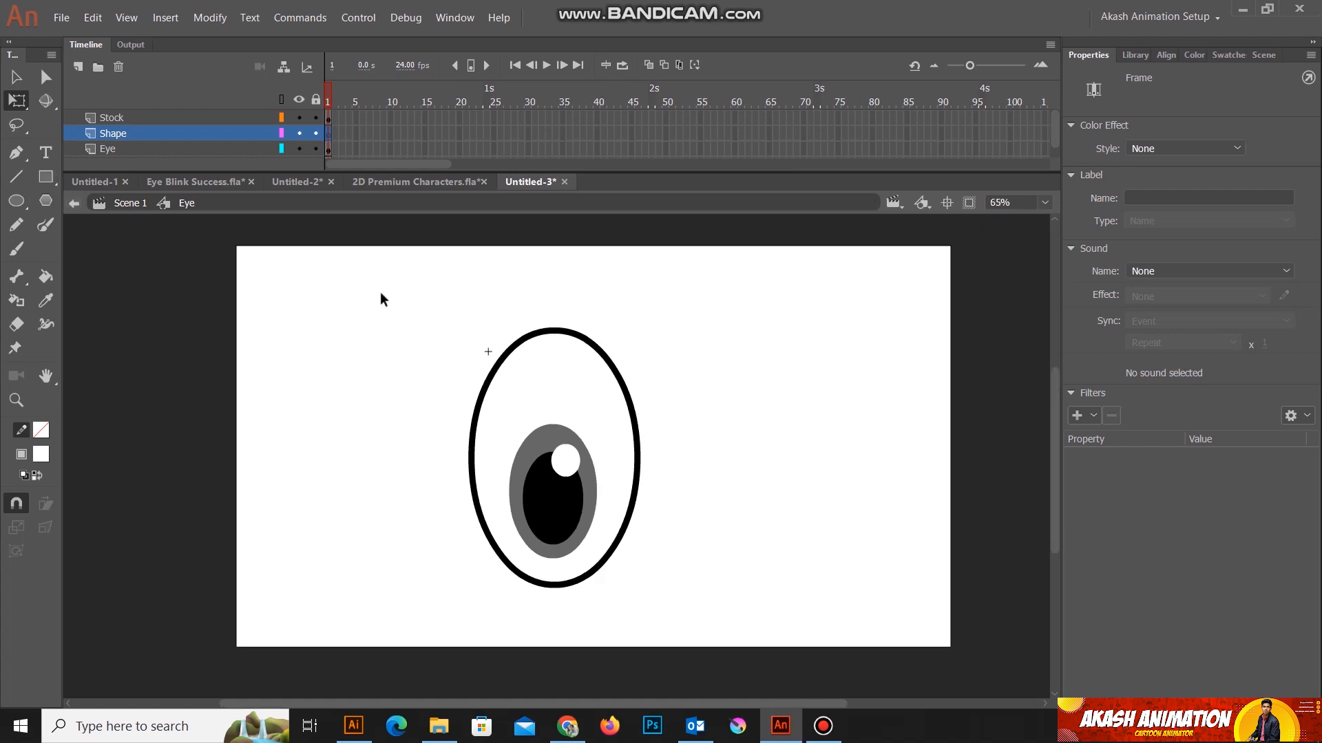
left_click_drag(369, 280, 715, 630)
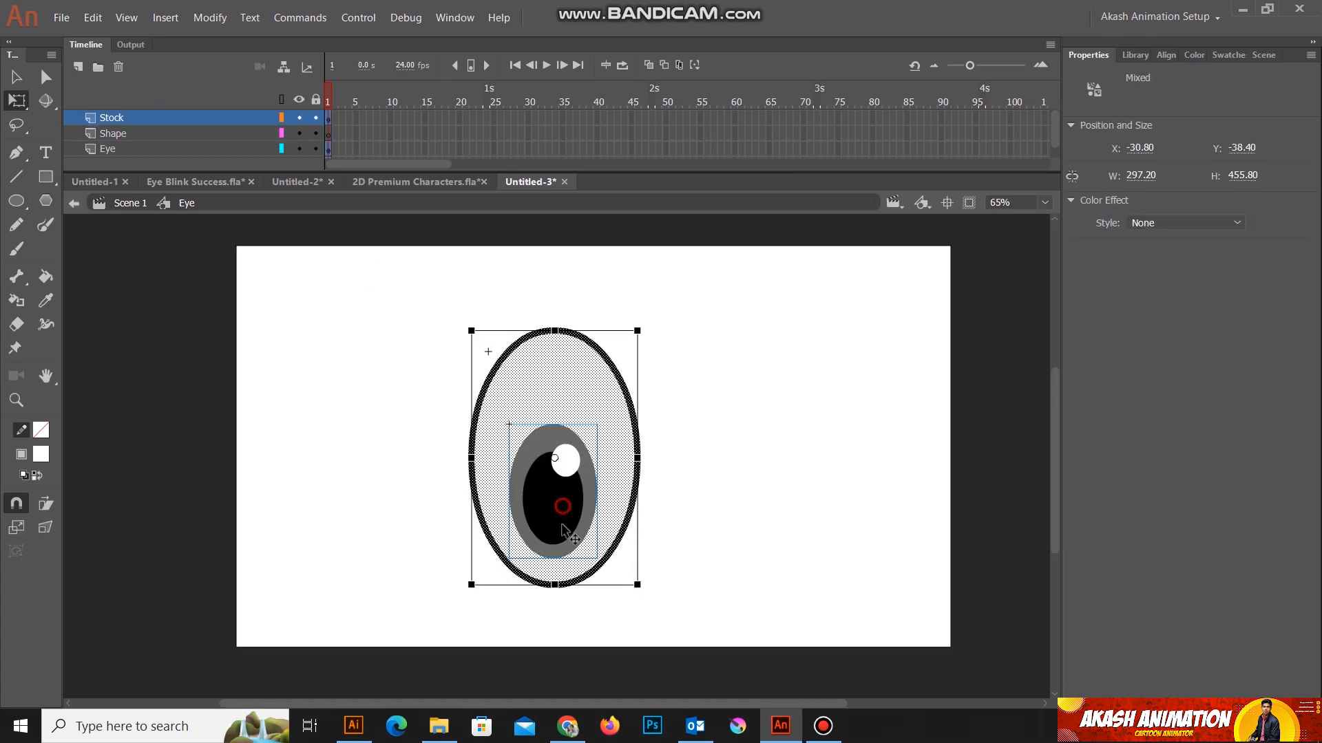
left_click_drag(561, 511, 561, 537)
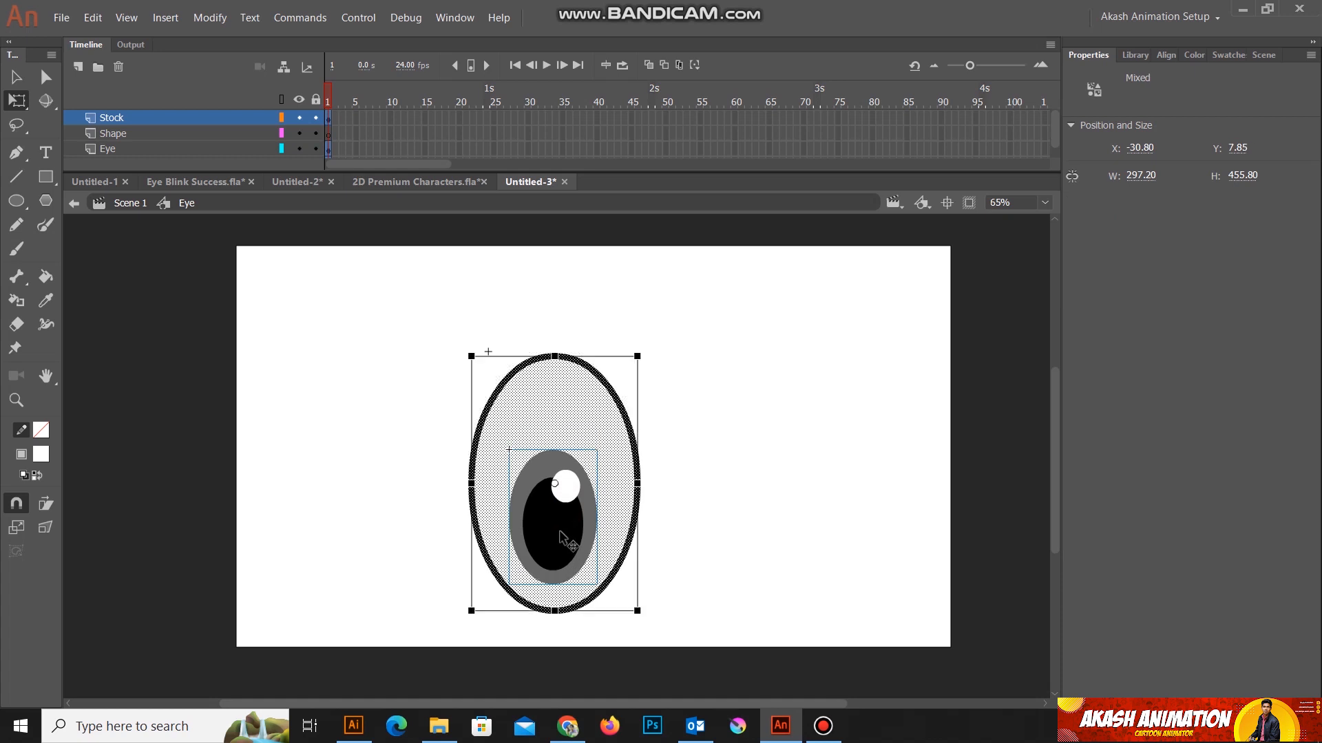
Step: Draw a rectangle about 550 by 133 px above the eye on the Shape layer, with no stroke and fill #FFCC99
left_click(114, 133)
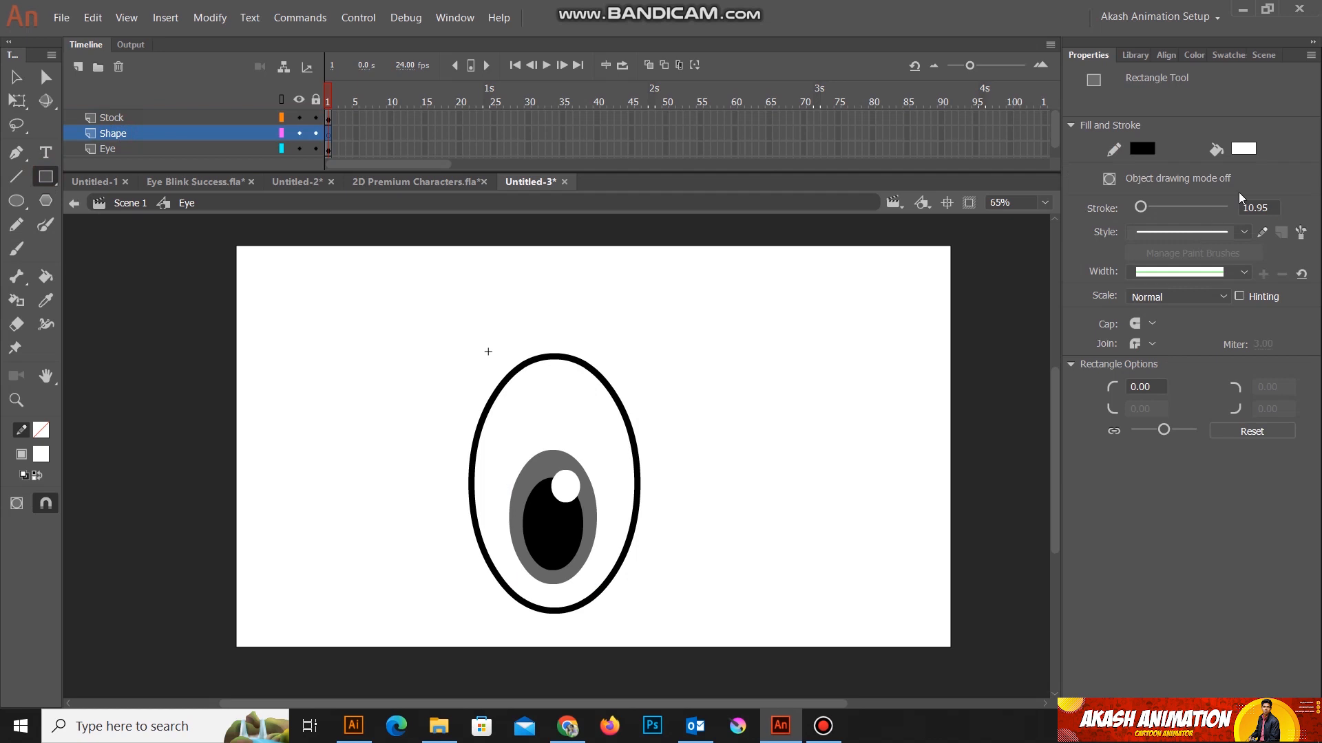
left_click(1135, 152)
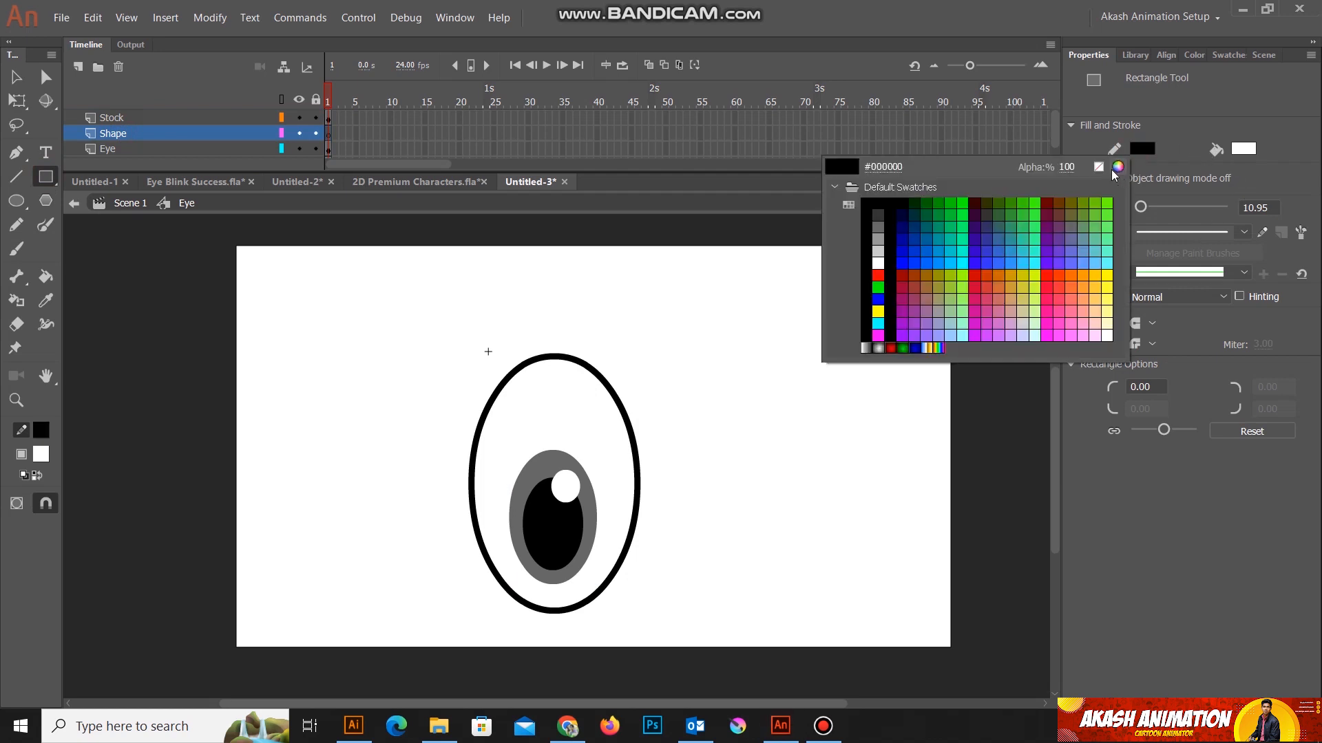
left_click(1099, 166)
left_click(1243, 149)
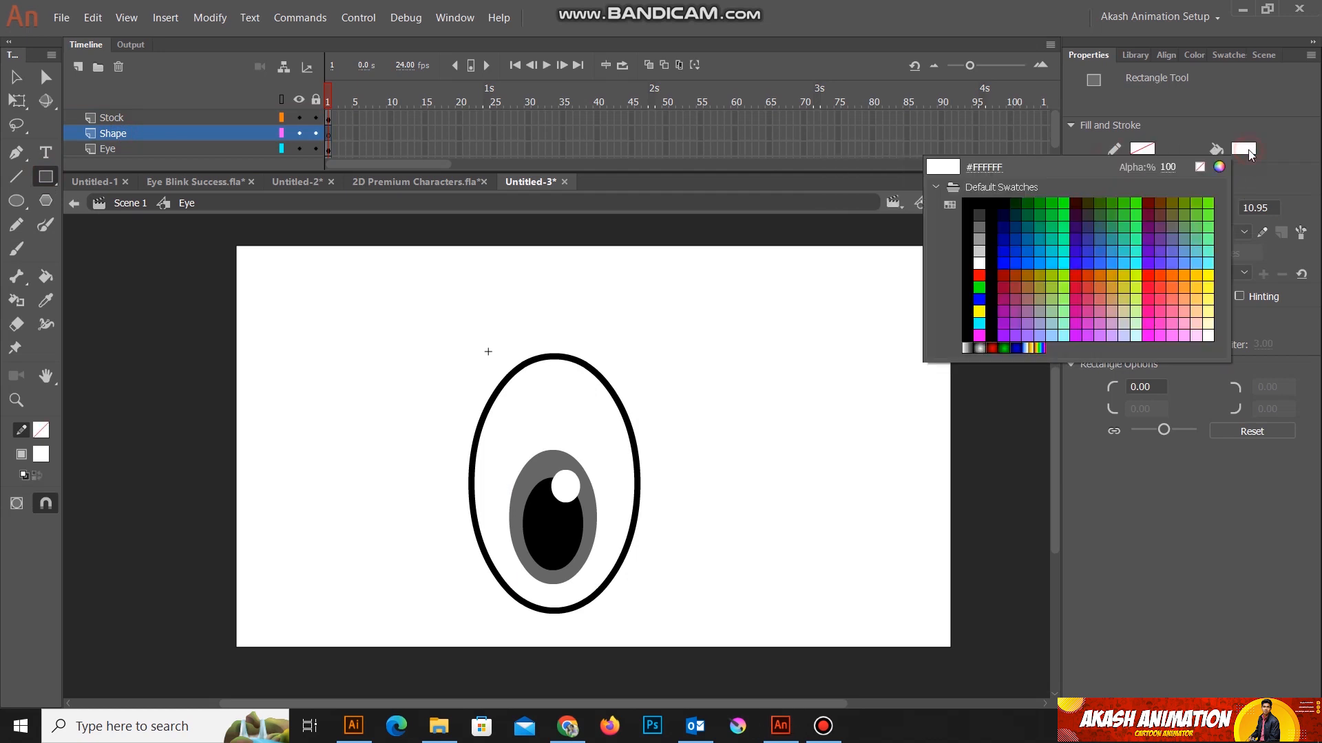
left_click(1198, 311)
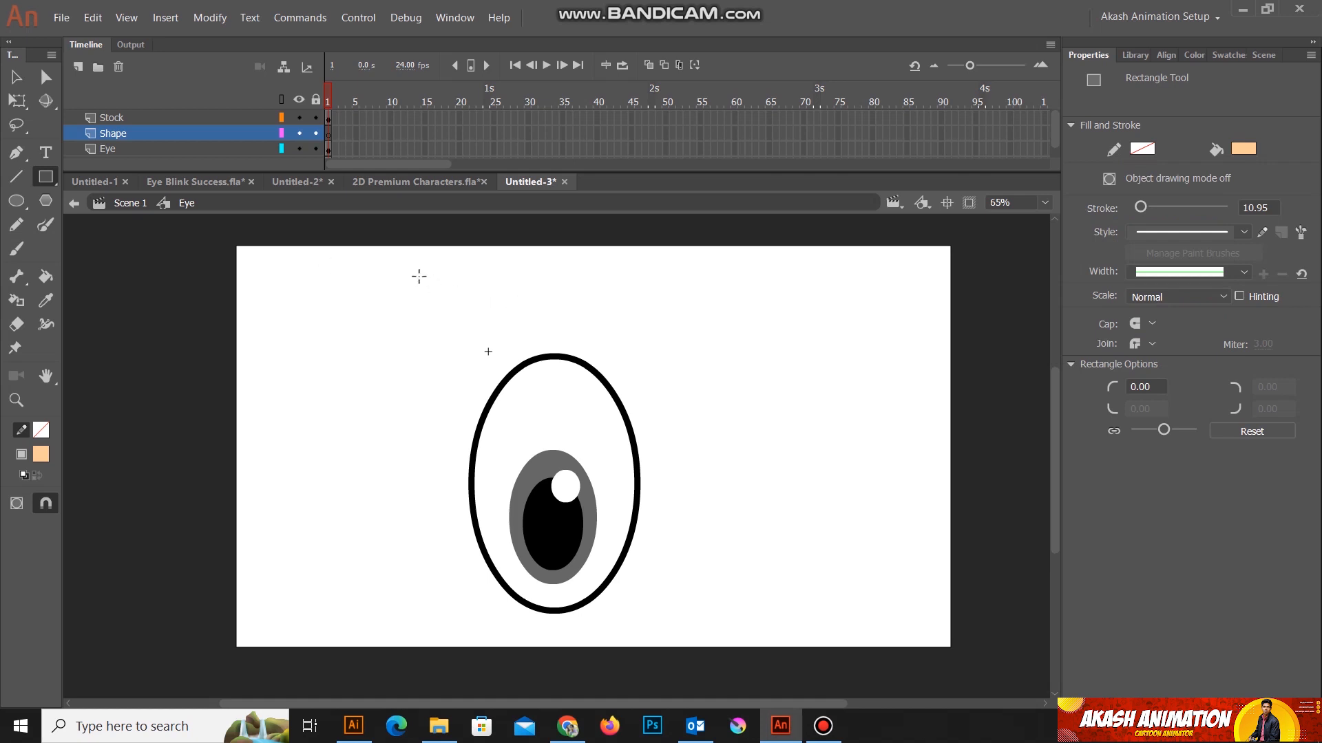
left_click_drag(407, 272, 714, 345)
Step: Bend the rectangle's lower edge upward into an arch and move the shape just above the eye, to about X -146, Y -102
left_click(17, 77)
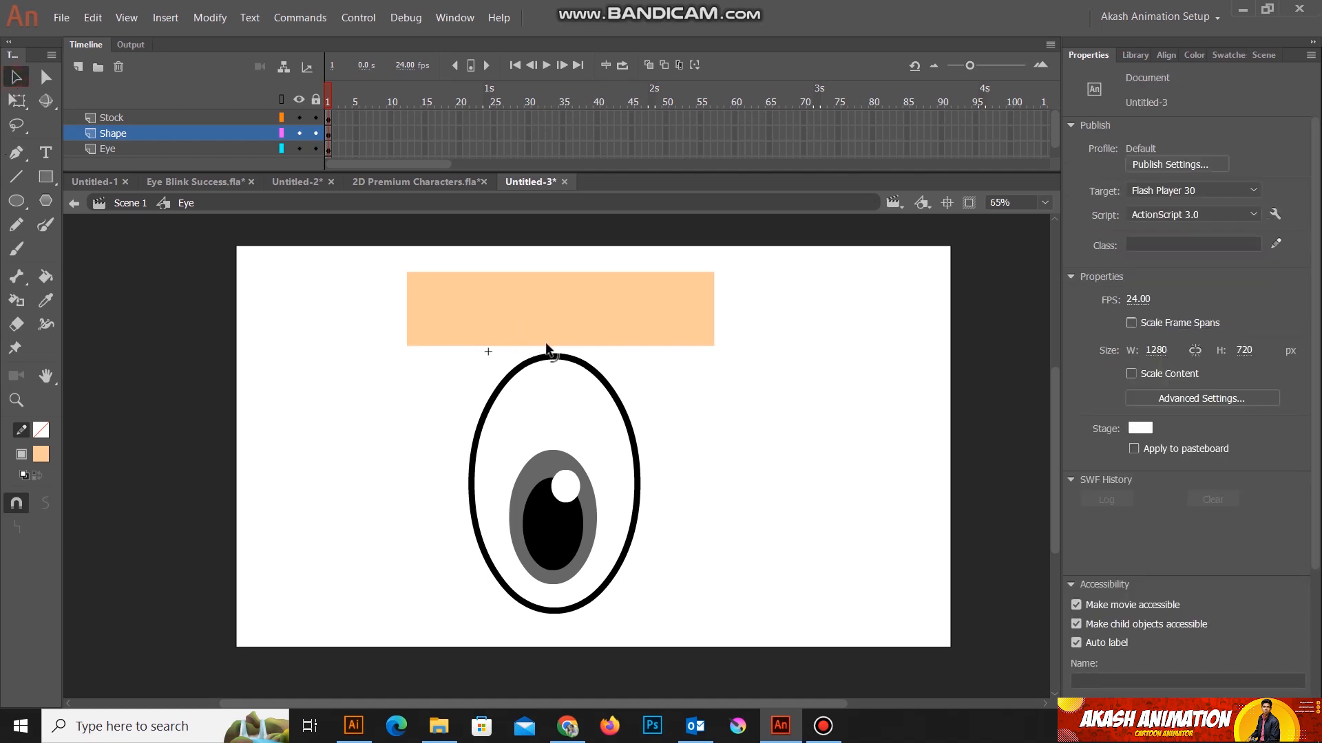
left_click_drag(550, 348, 591, 325)
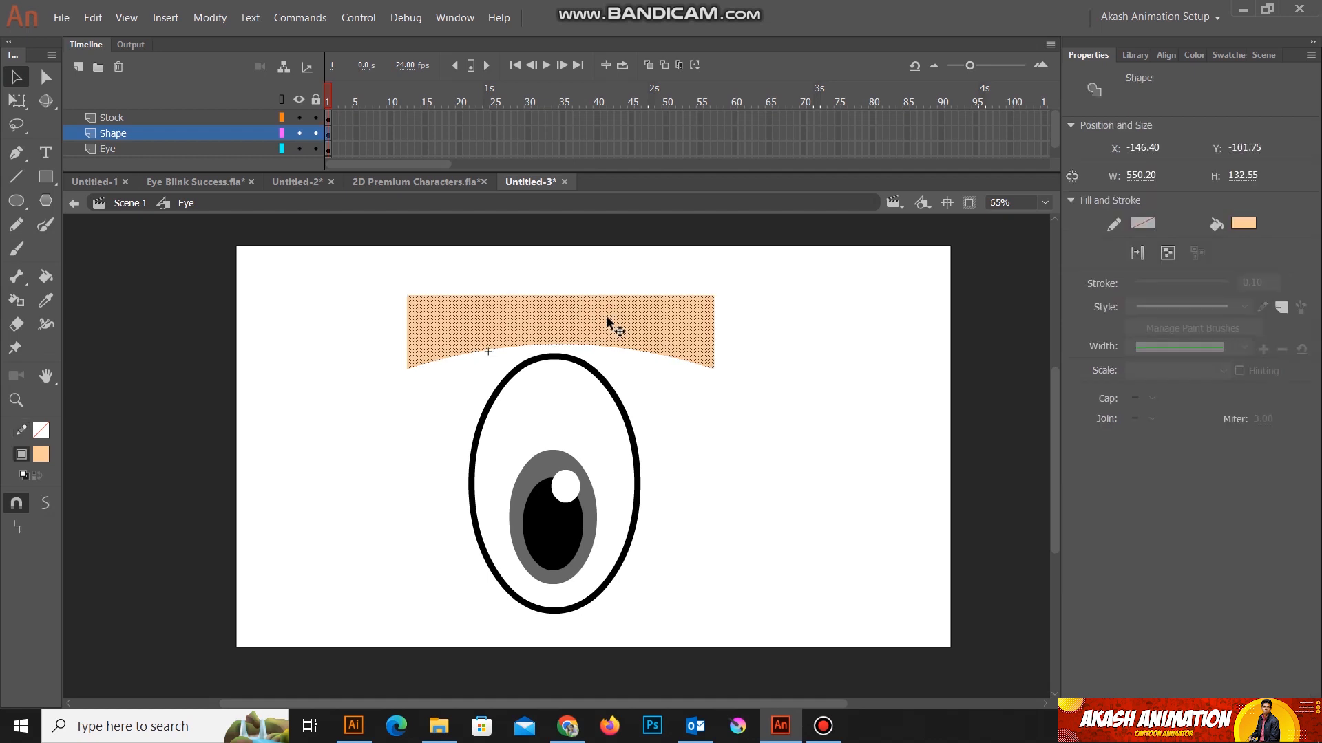
left_click(764, 405)
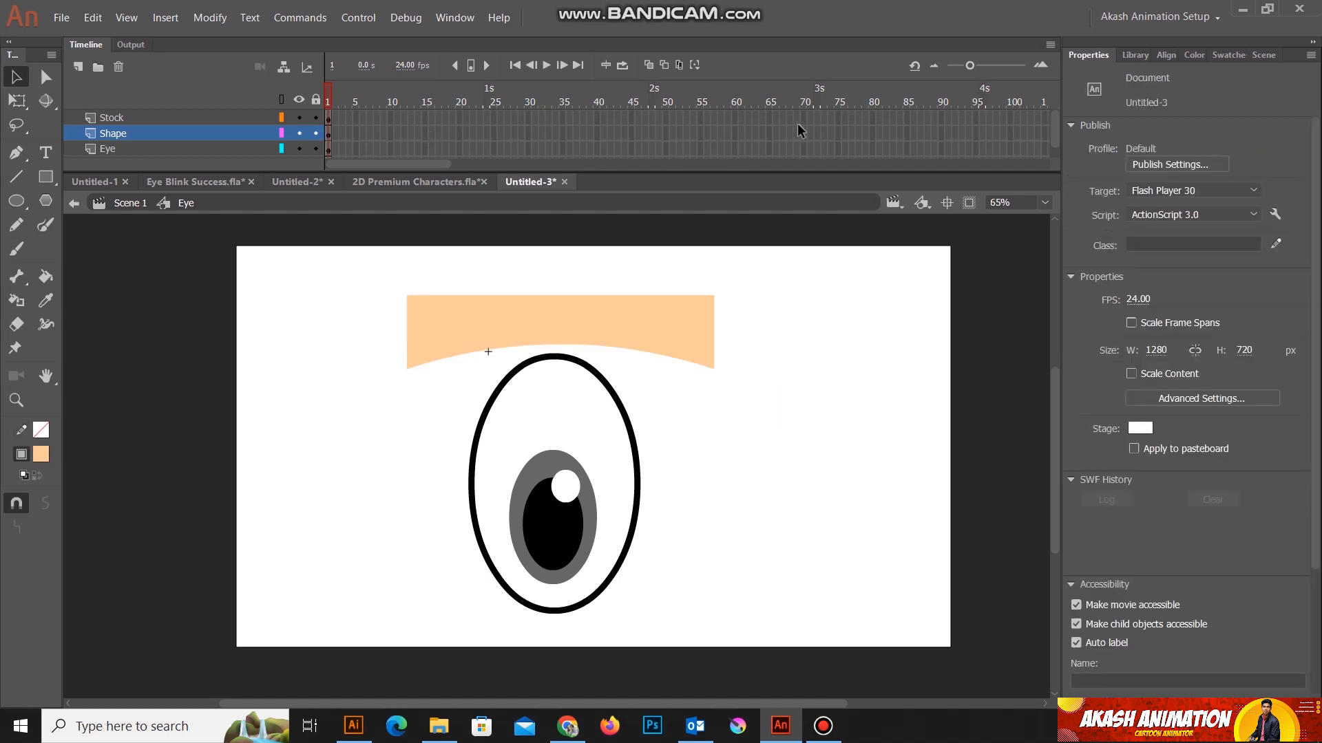
Step: Enlarge the timeline to show every layer and extend the Stock, Shape, Eye and White_Point layers to frame 75
left_click(837, 118)
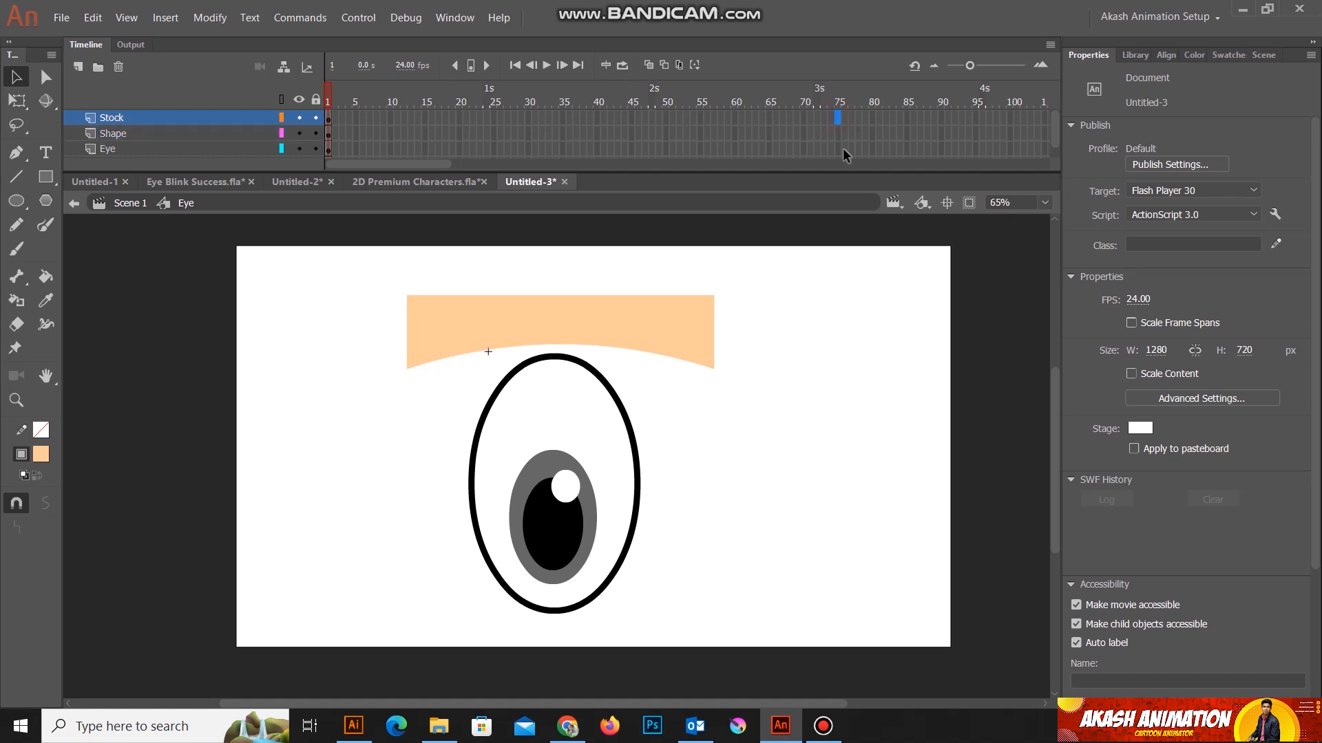
left_click_drag(833, 171, 834, 195)
left_click(838, 164, "shift")
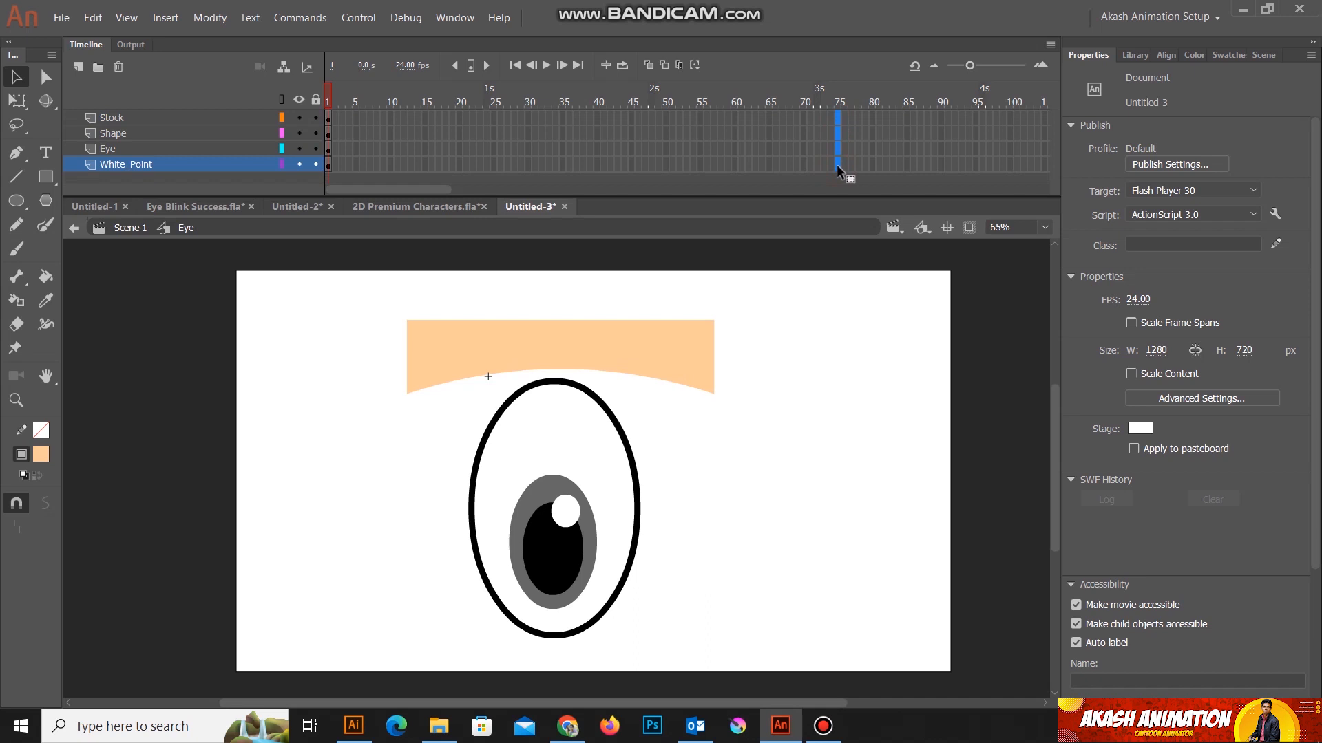
key("F5")
Step: Insert a keyframe at frame 15 on the Shape layer
left_click(119, 134)
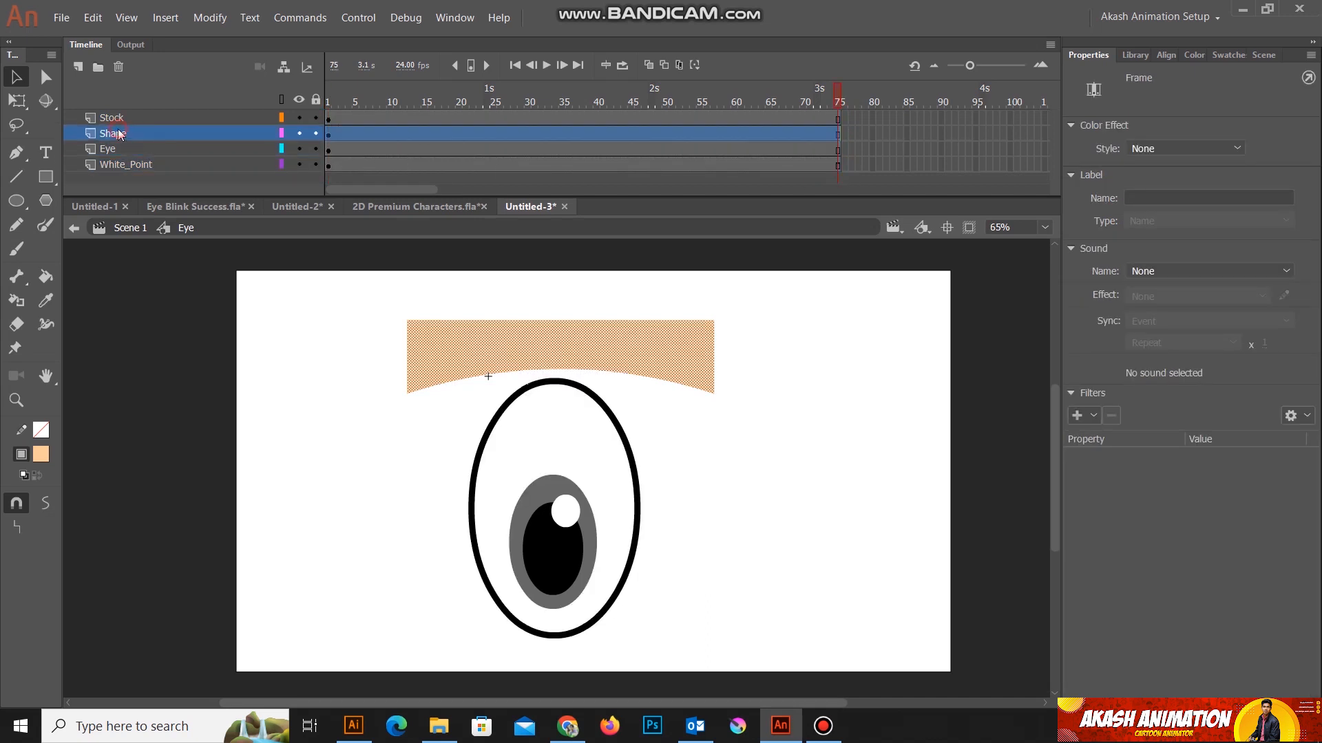
left_click(424, 136)
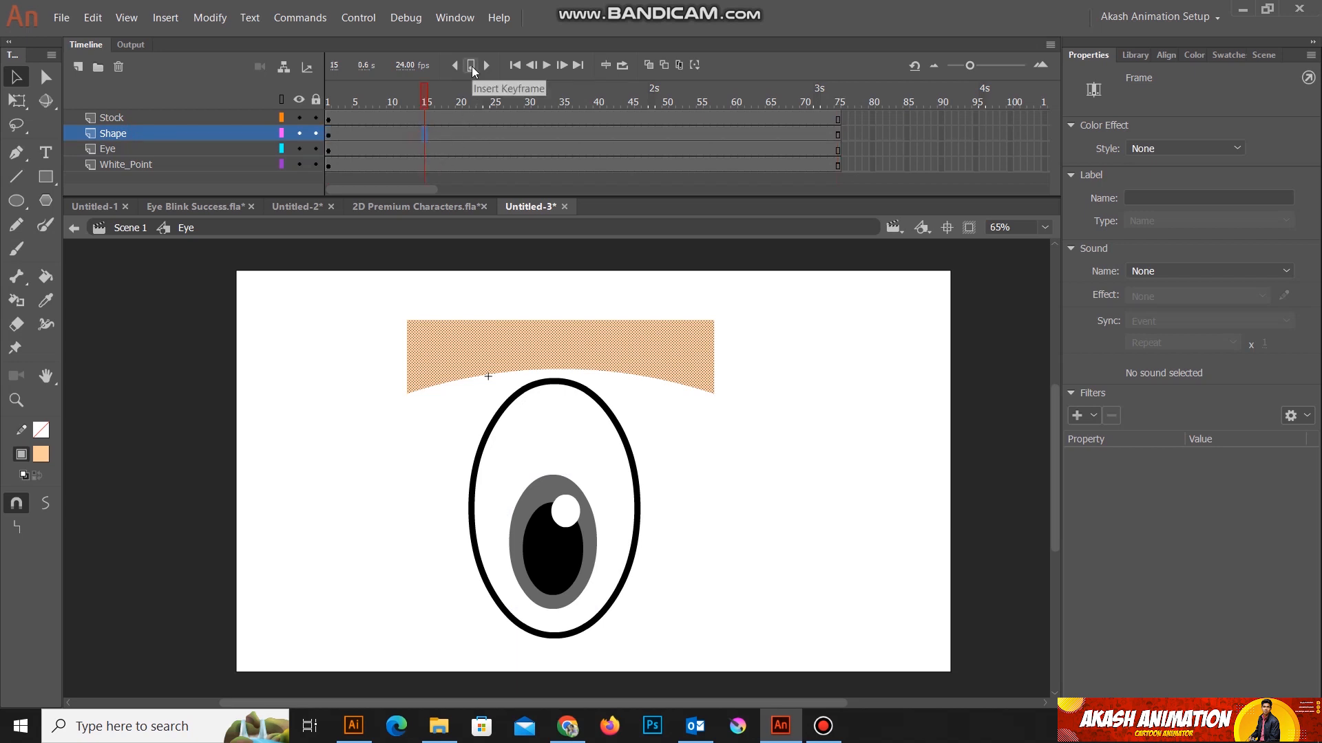
left_click(473, 66)
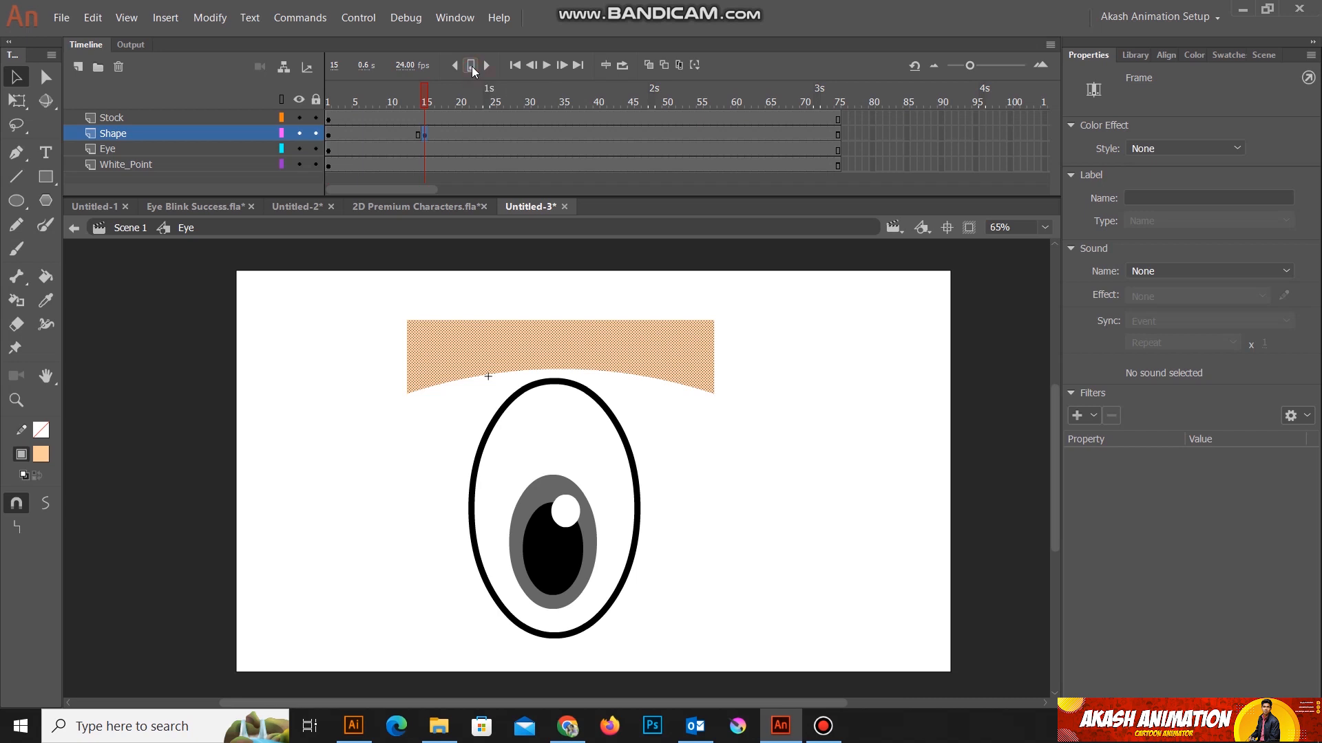
left_click(300, 18)
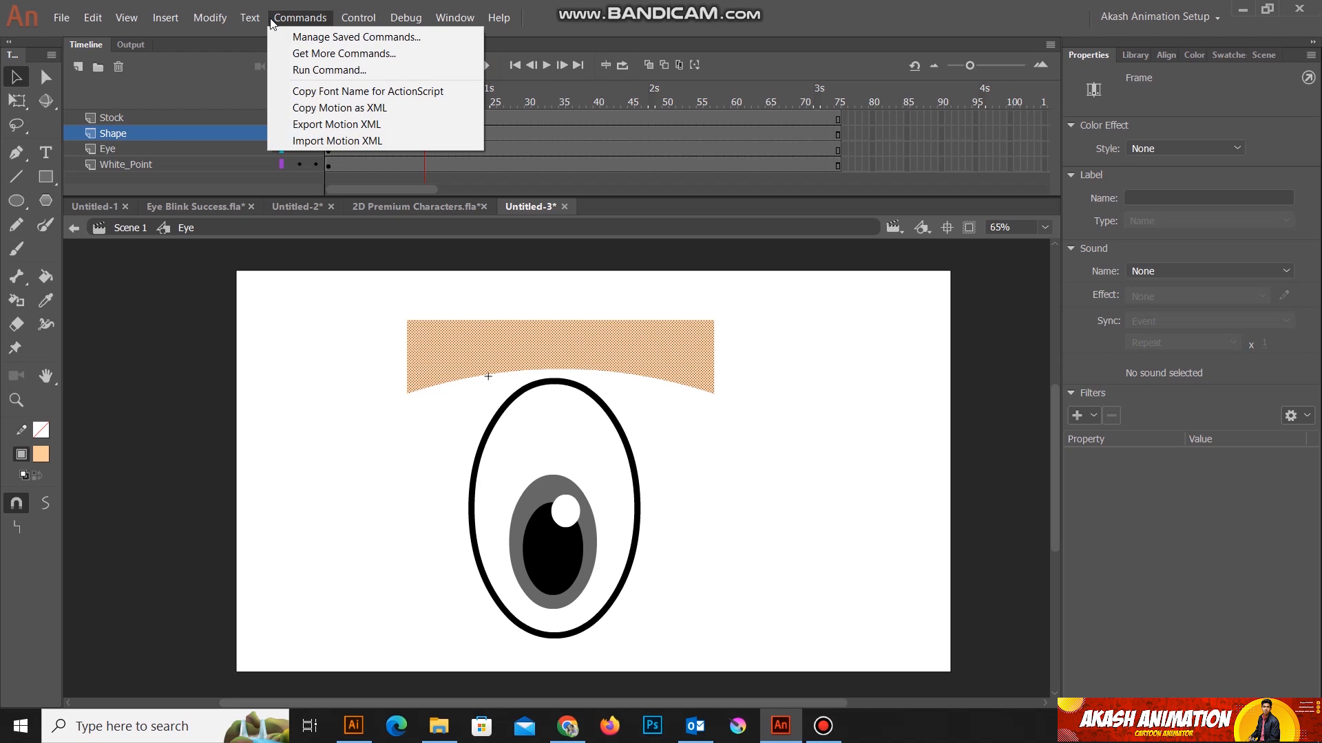
mouse_move(210, 18)
mouse_move(248, 187)
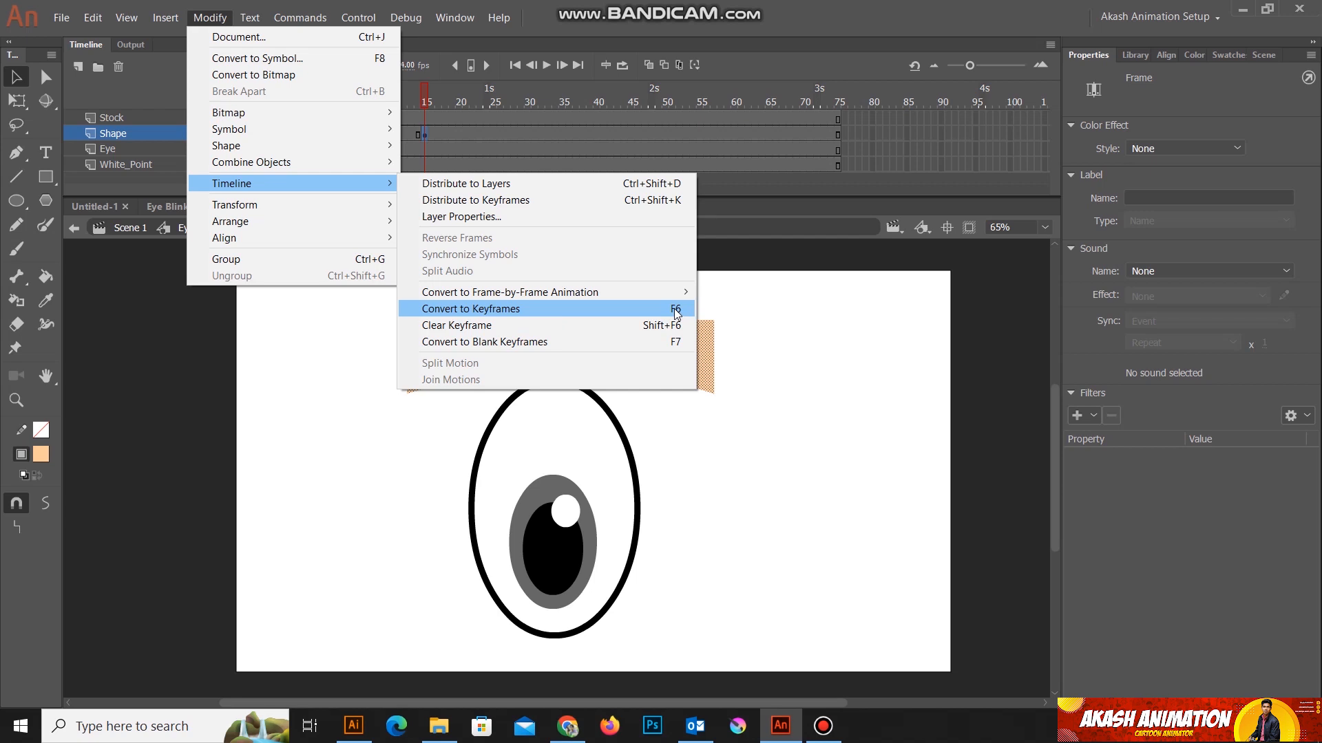
left_click(755, 299)
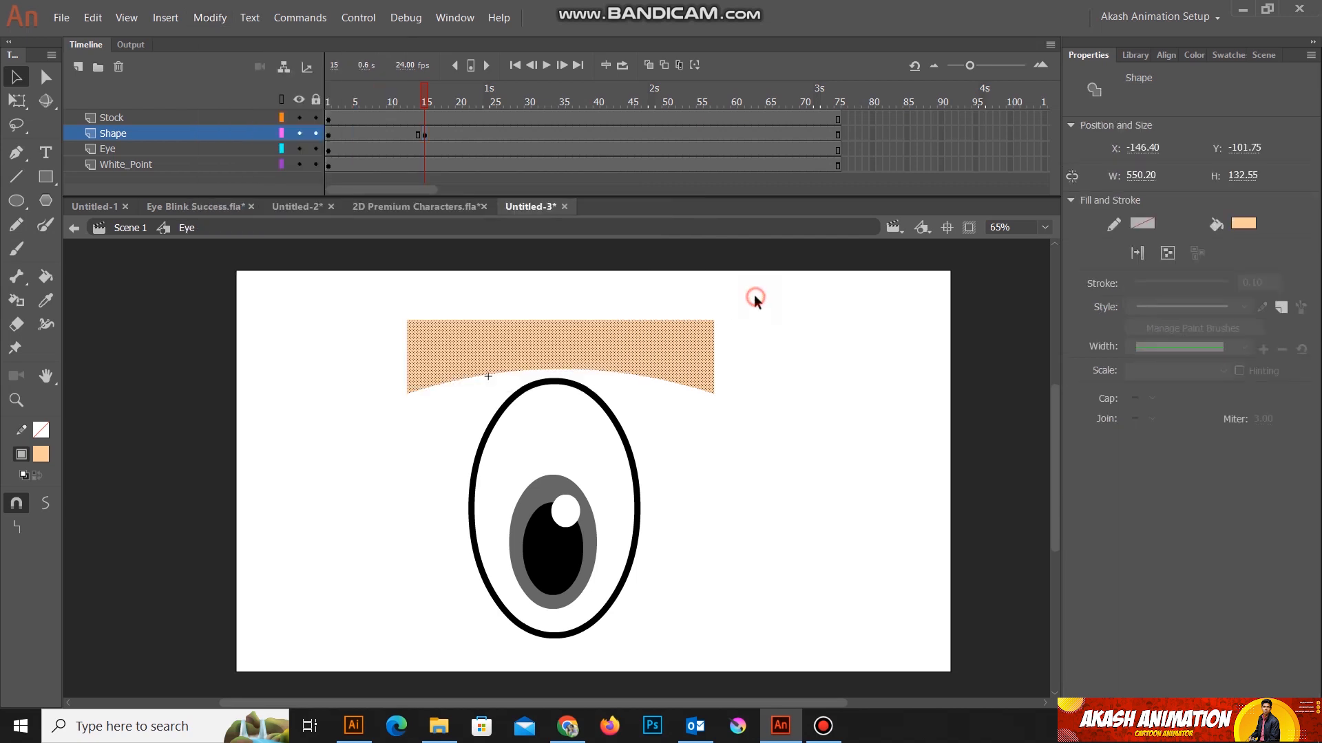
Step: Insert a keyframe at frame 26 on the Shape layer
left_click(510, 134)
left_click(499, 133)
left_click(471, 66)
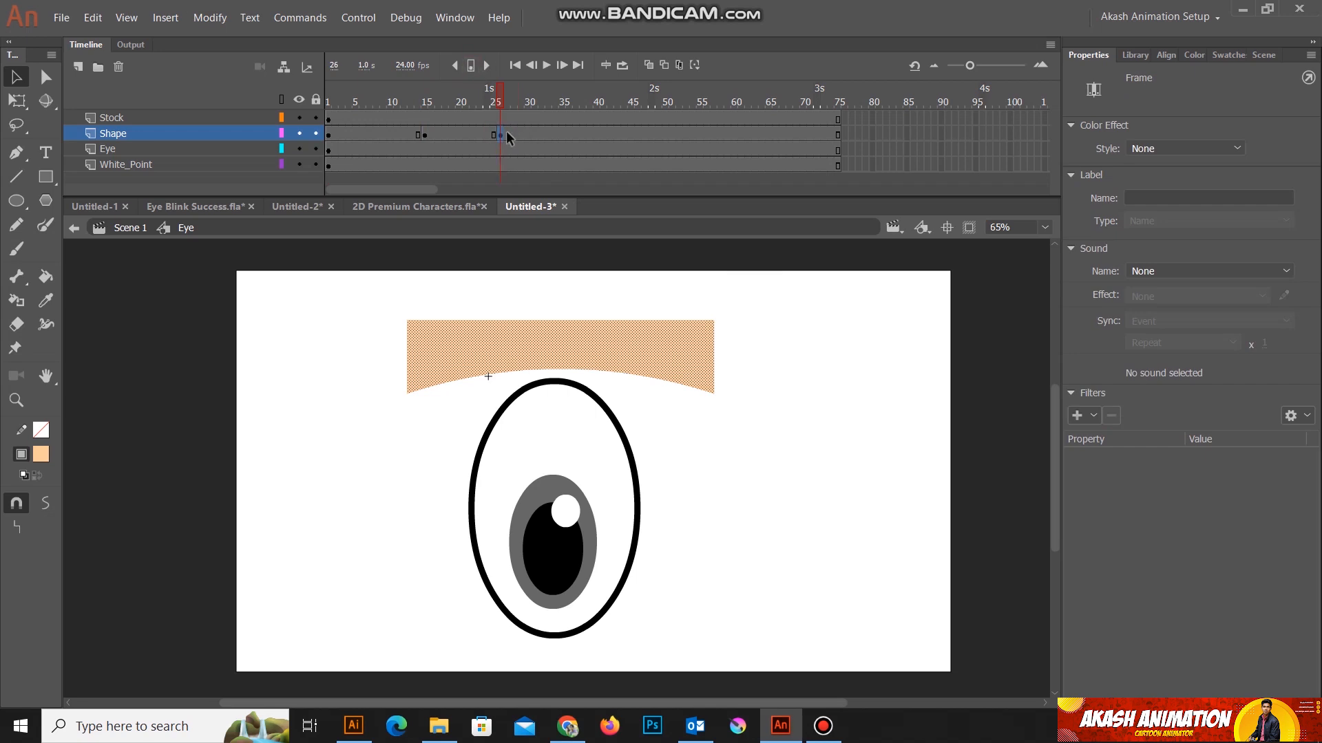
Step: At frame 26, pull the eyelid's lower corners and edge below the eye so the shape covers it, keeping a slightly arched lower edge
left_click(863, 443)
left_click_drag(560, 374, 563, 465)
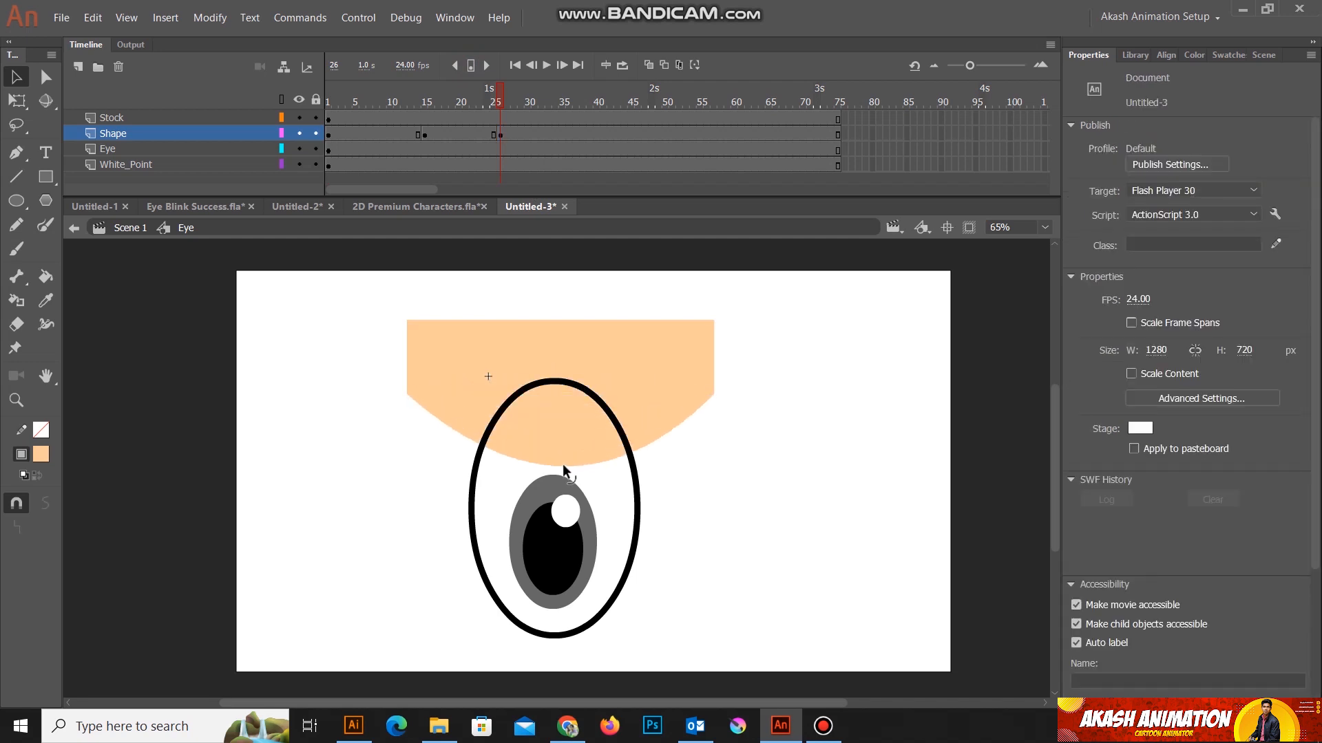
left_click_drag(406, 393, 435, 661)
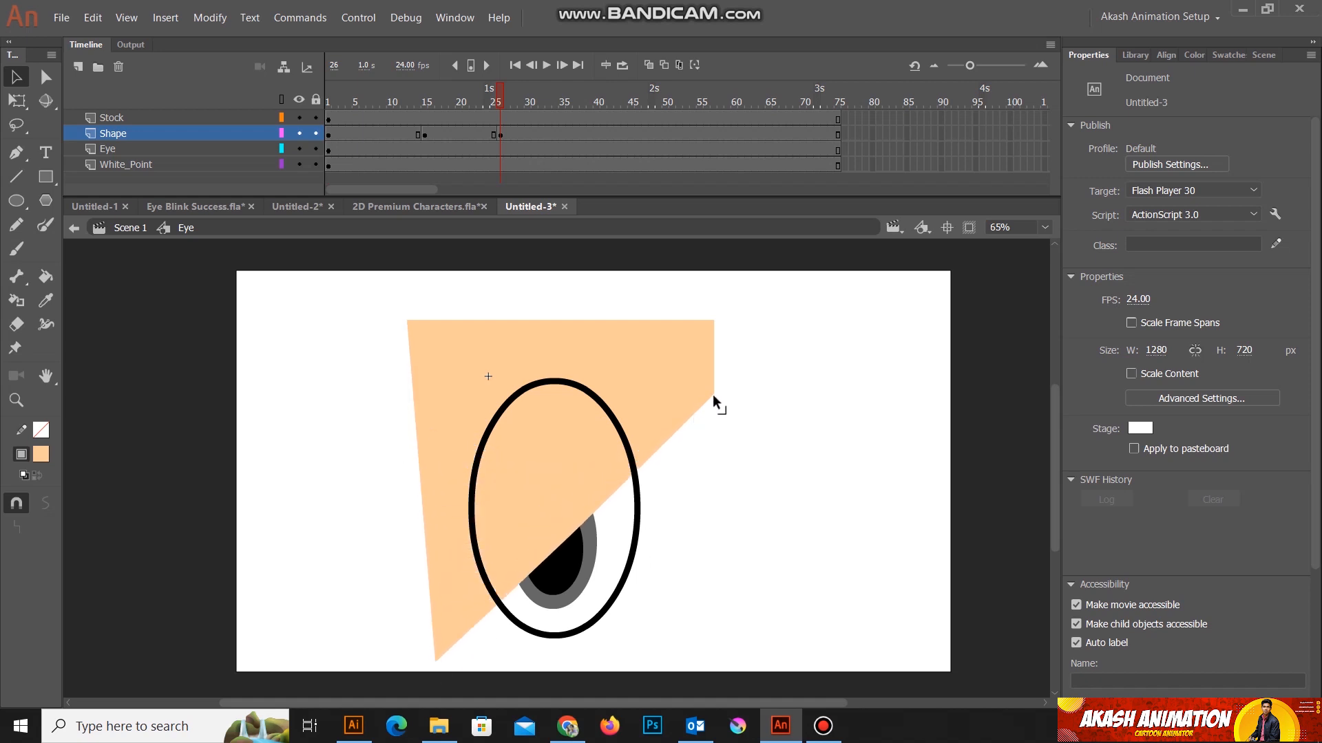
left_click_drag(713, 398, 704, 663)
left_click_drag(559, 598, 558, 651)
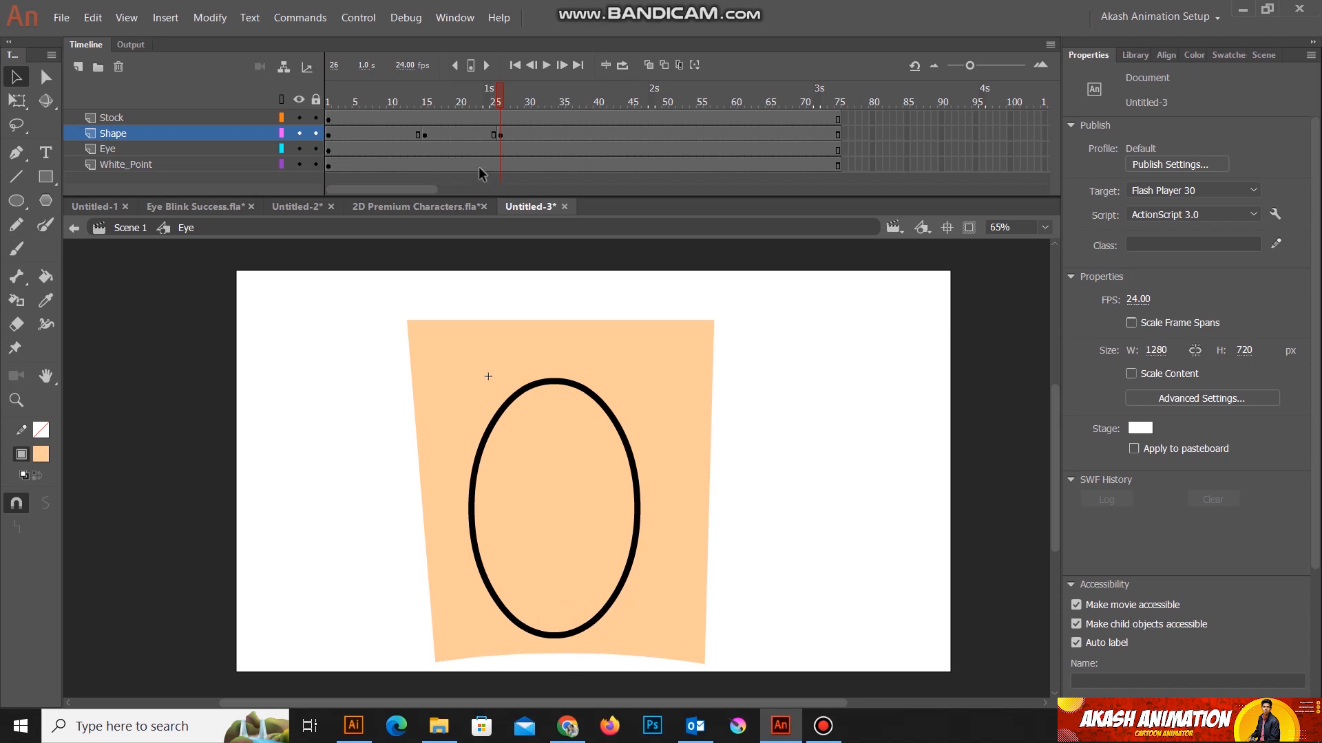
Step: Create a shape tween on the Shape layer between frames 15 and 26 and scrub through it
left_click(461, 132)
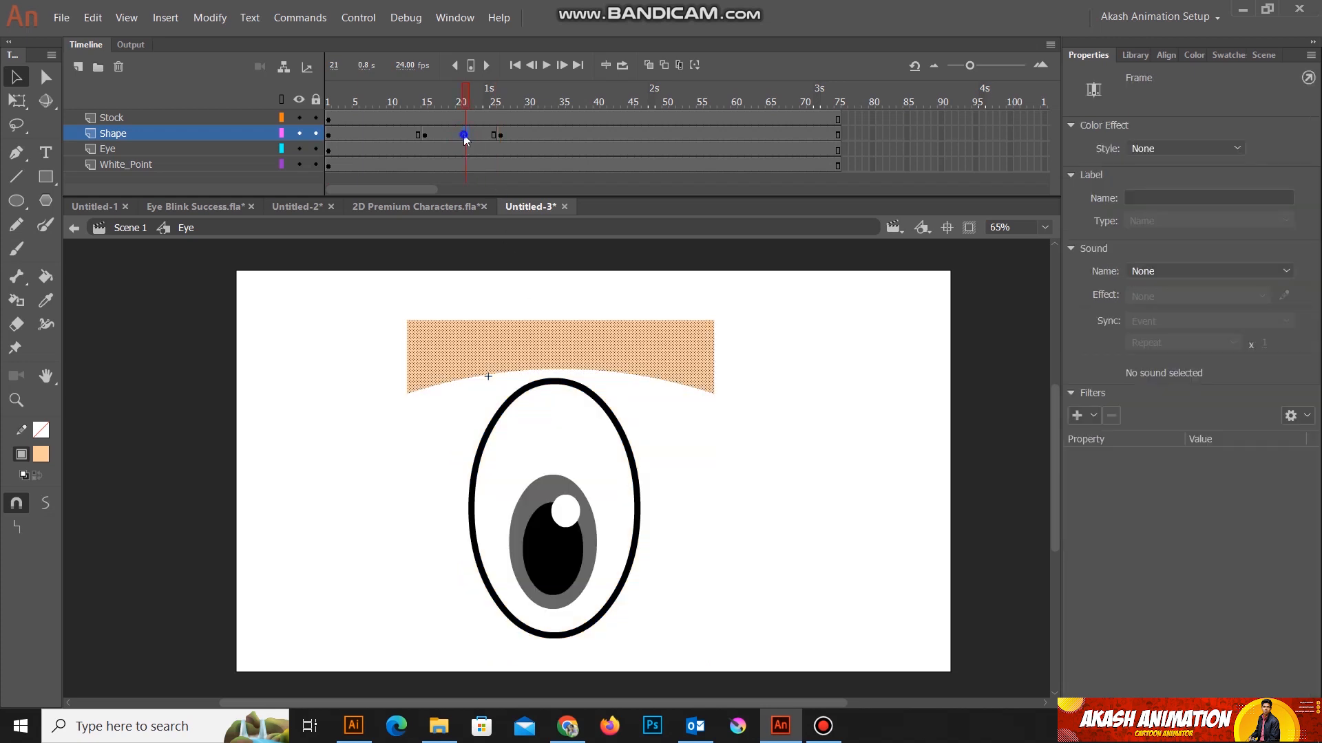
right_click(464, 134)
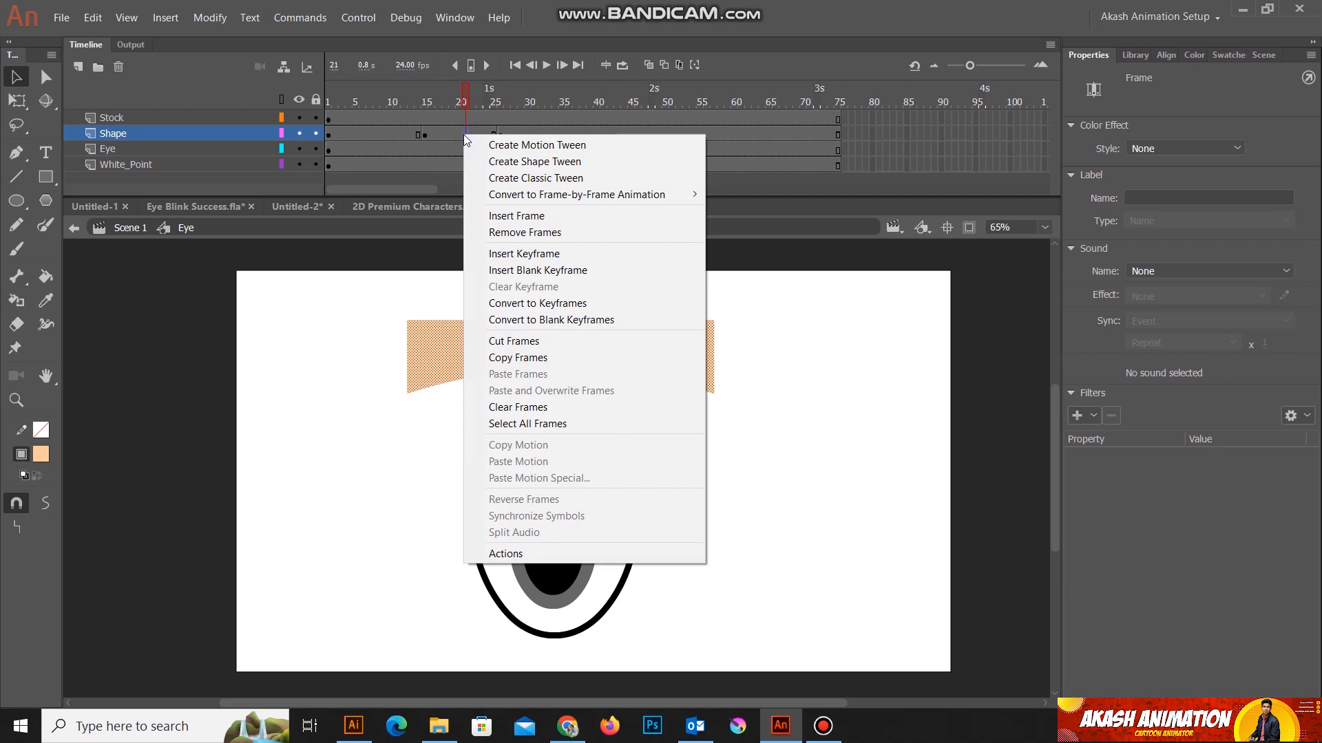
left_click(537, 163)
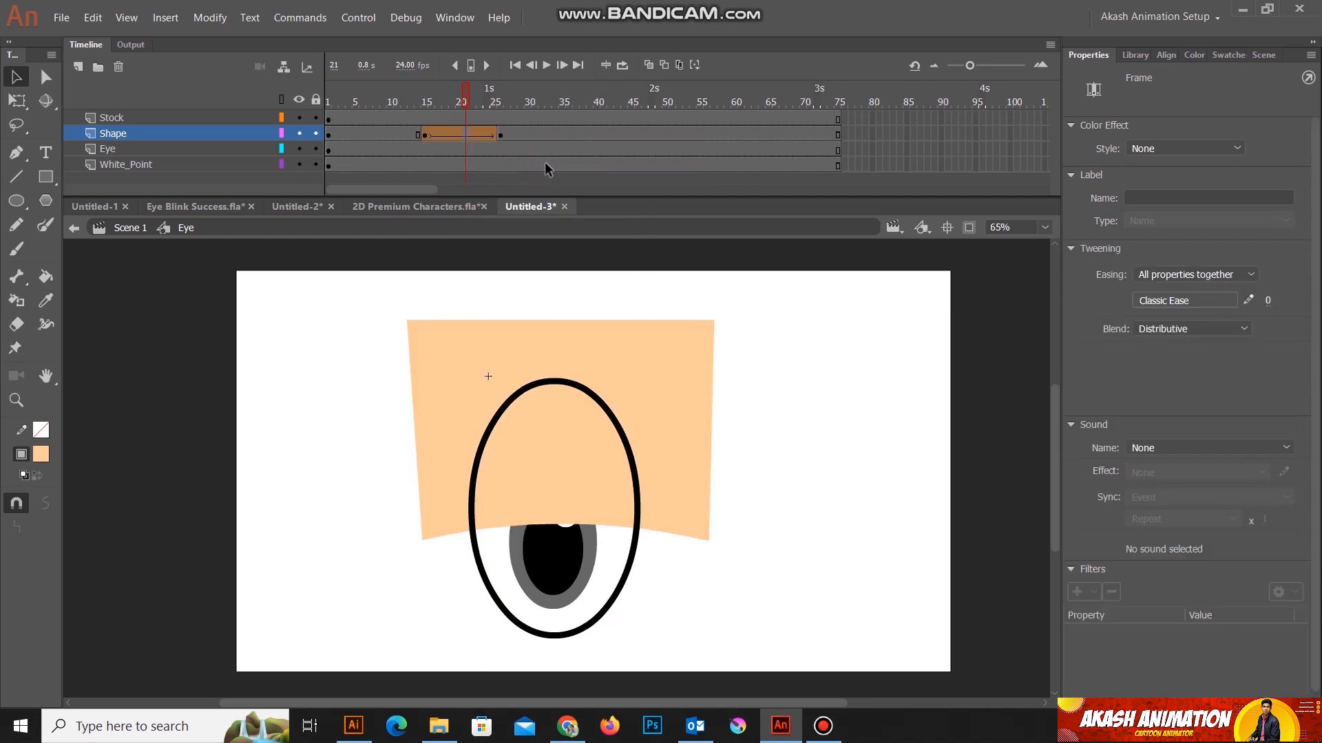
mouse_move(469, 87)
left_mouse_down()
mouse_move(415, 88)
mouse_move(510, 100)
mouse_move(460, 100)
left_mouse_up()
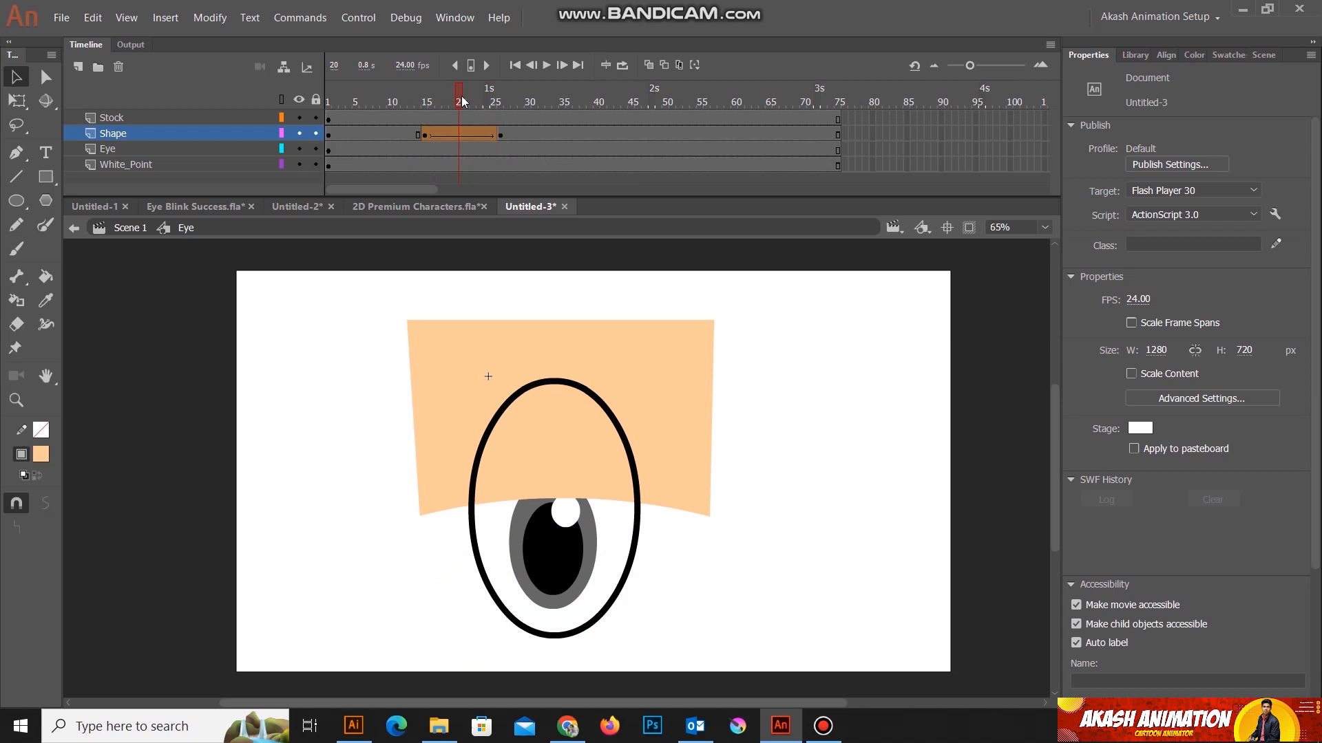
Step: Set the eyelid shape tween's Classic Ease to 100 out and scrub back through the motion
left_click(466, 136)
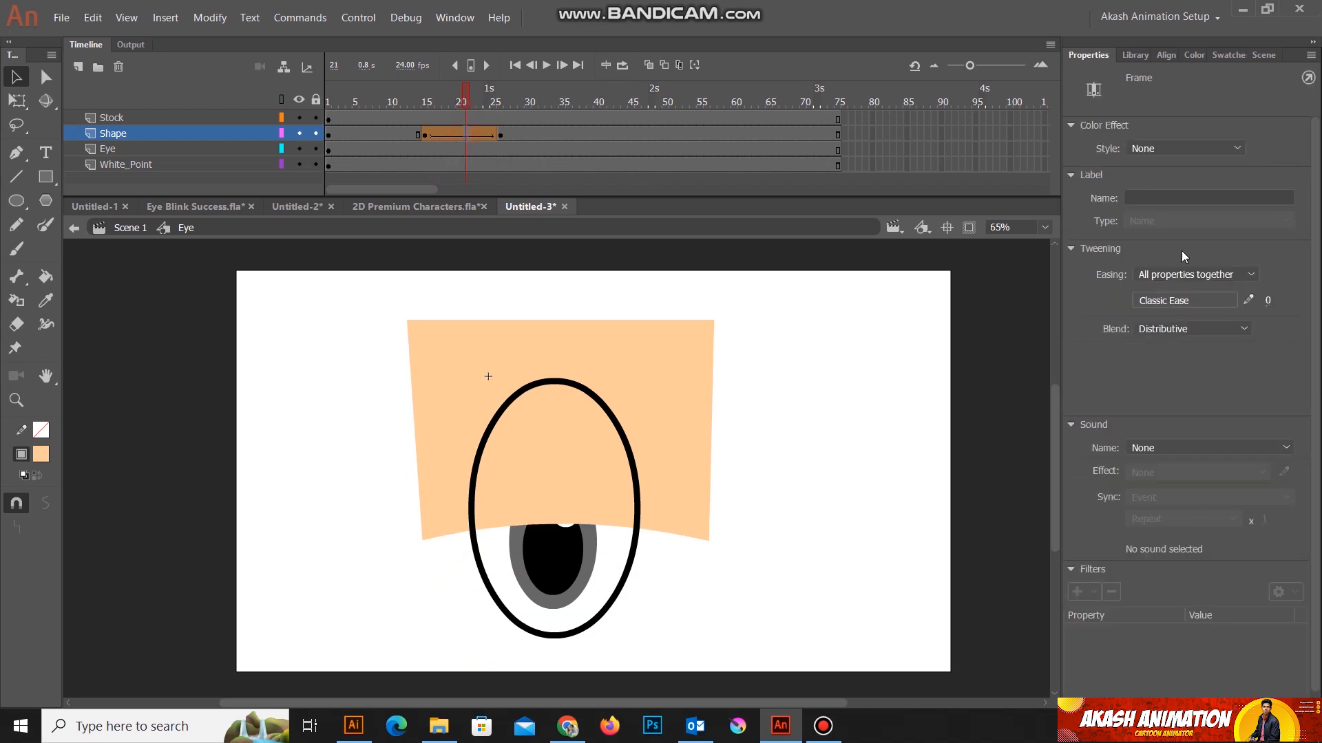
left_click(1268, 302)
left_click_drag(1269, 302, 1301, 265)
left_click_drag(464, 98, 403, 94)
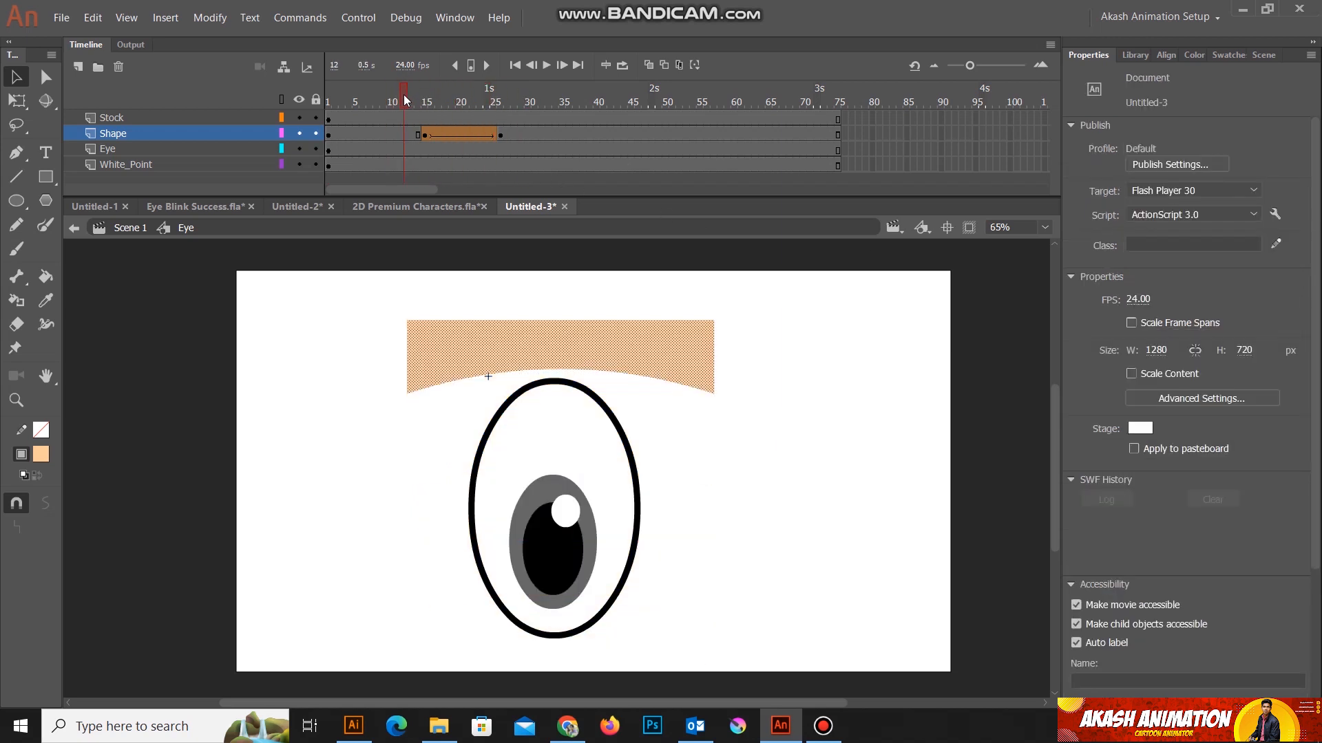
Step: Duplicate the Shape layer's tweened frames 15 to 26 so the copy runs from frame 33 to 44
left_click(425, 136)
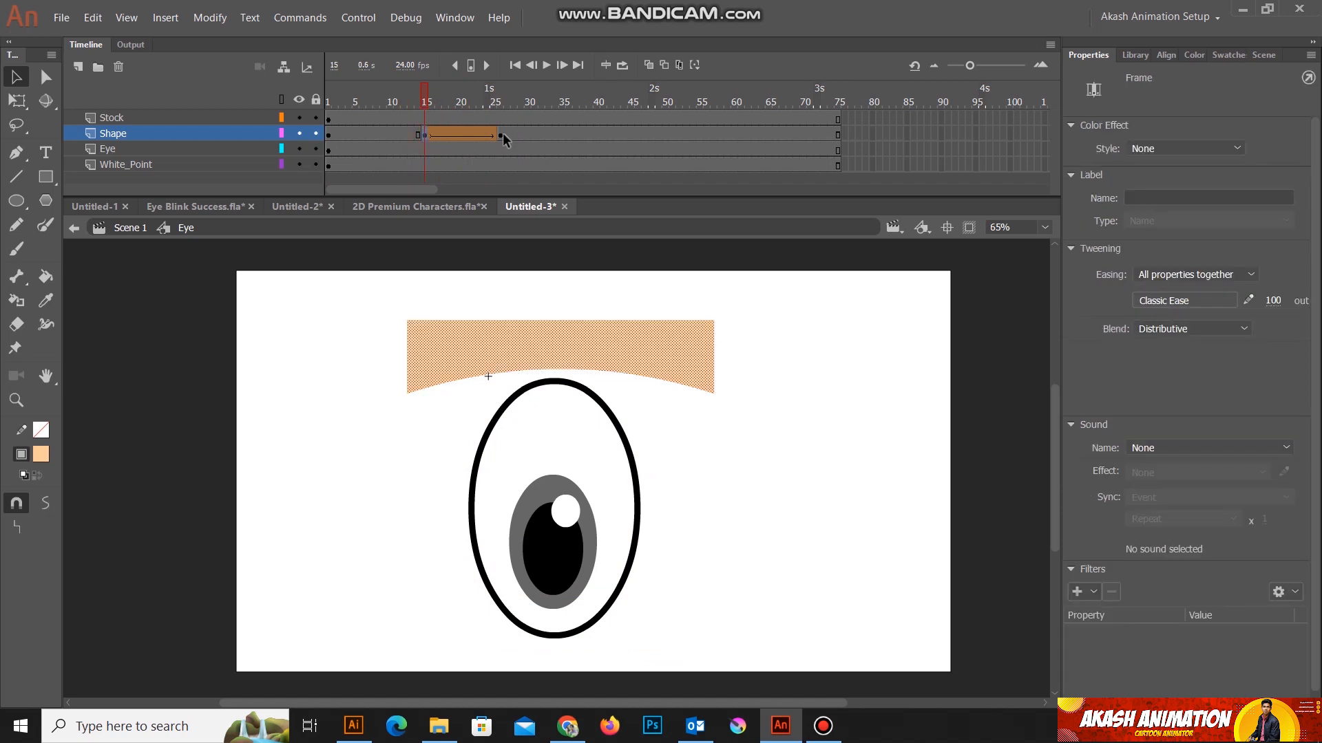
left_click(502, 135)
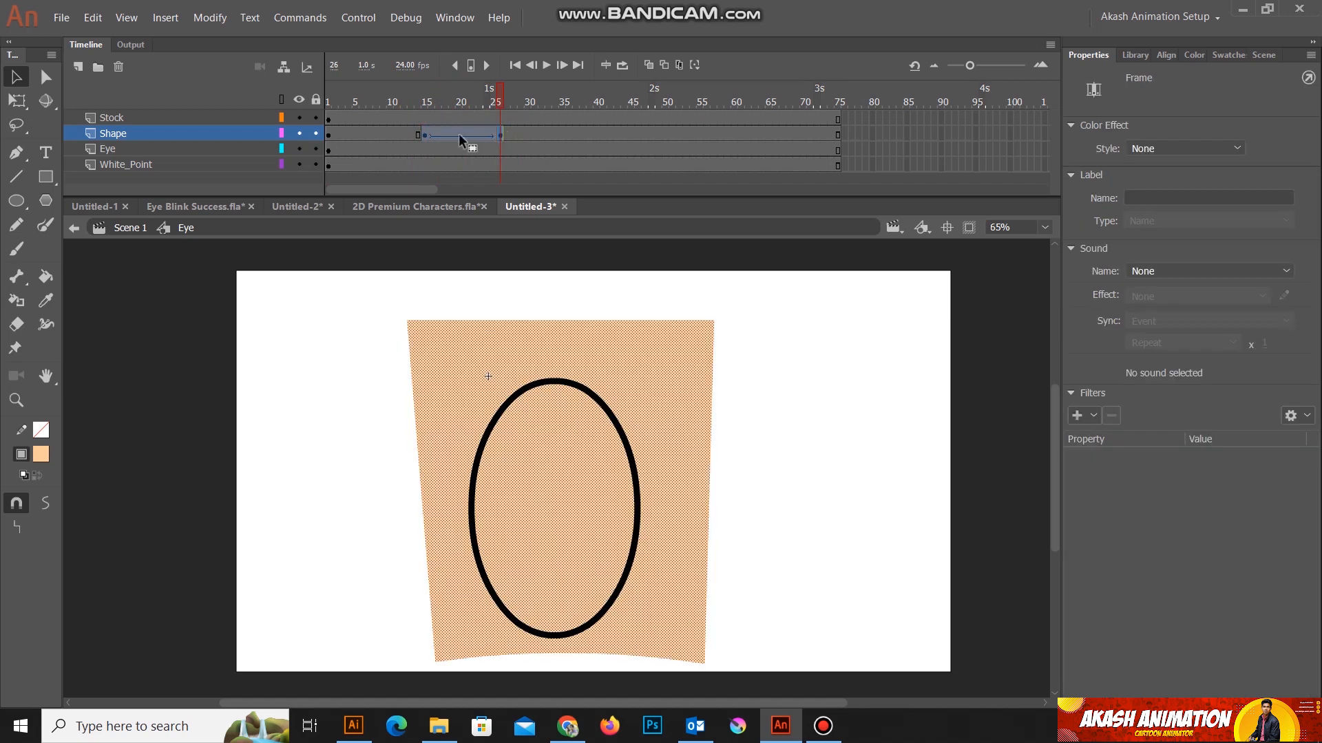
left_click_drag(458, 133, 580, 108)
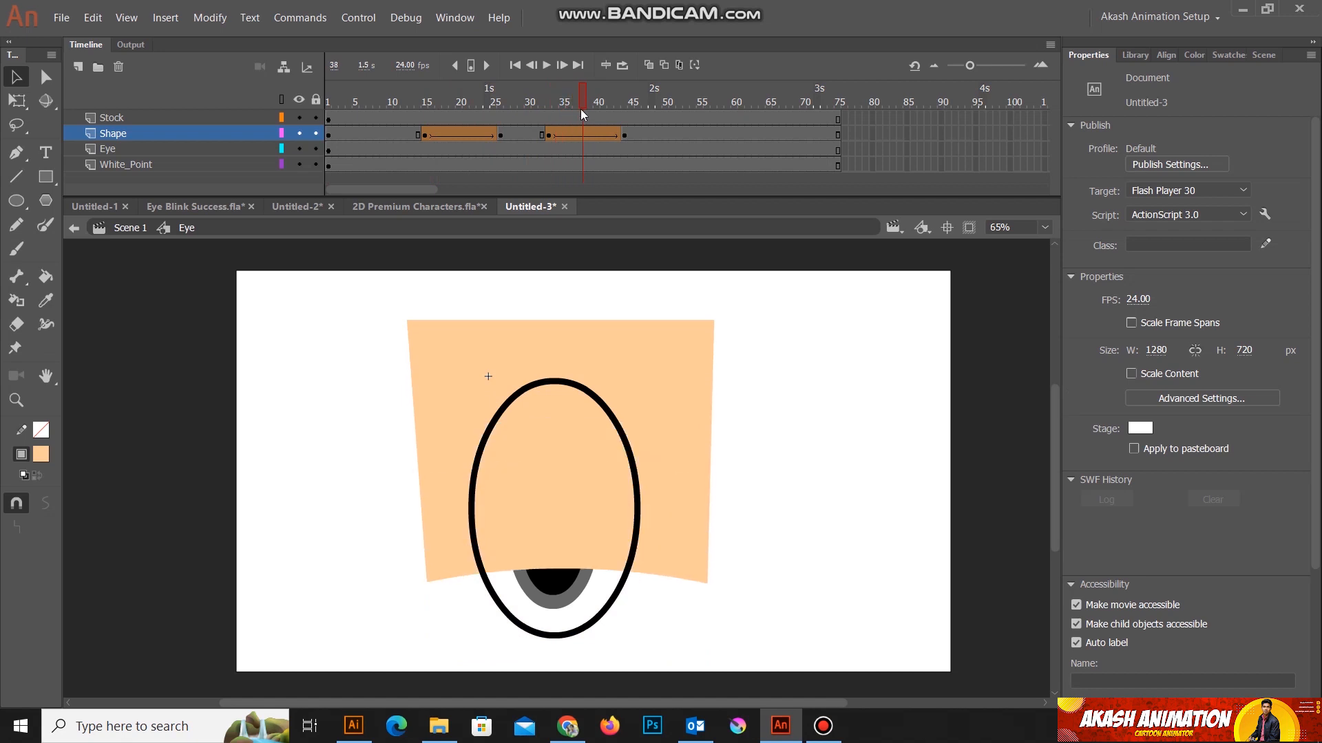
Step: Reverse the copied Shape frames 33 to 44 so the eyelid opens, and scrub through the blink
left_click(549, 135)
left_click(623, 137, "shift")
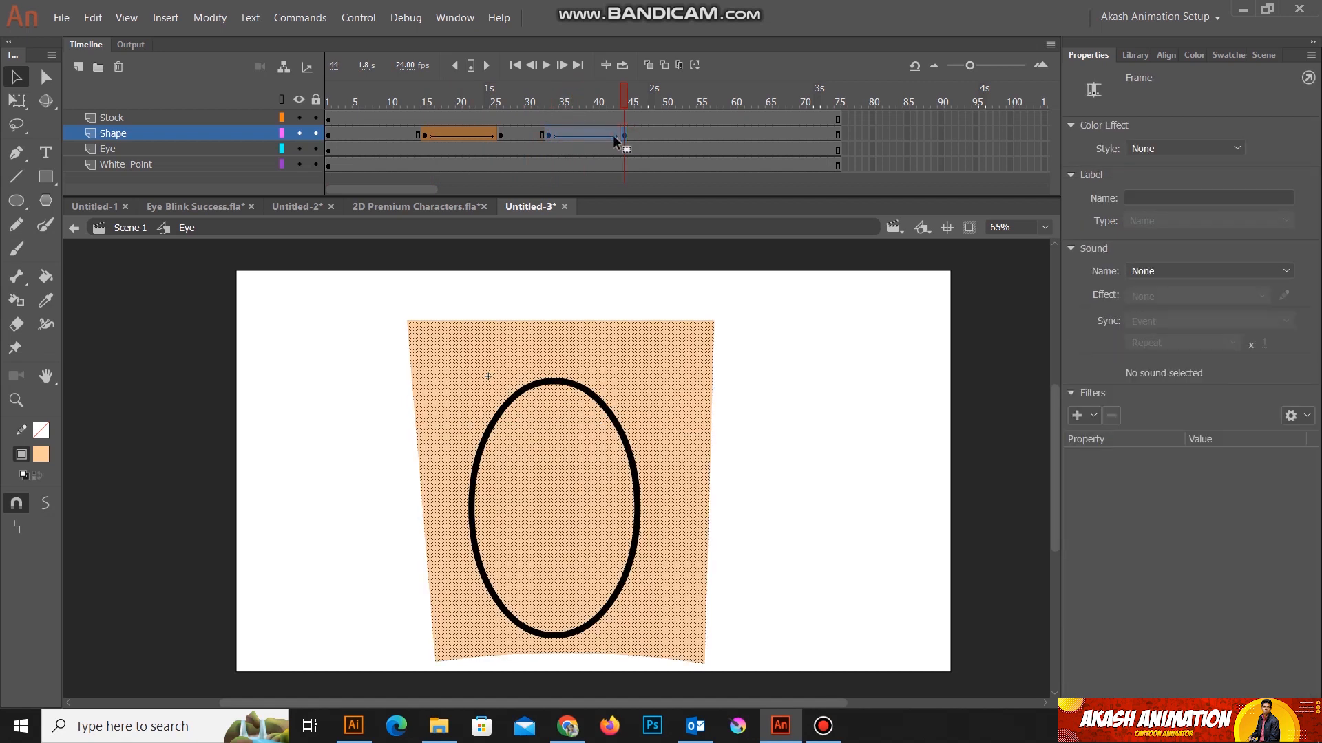
right_click(601, 138)
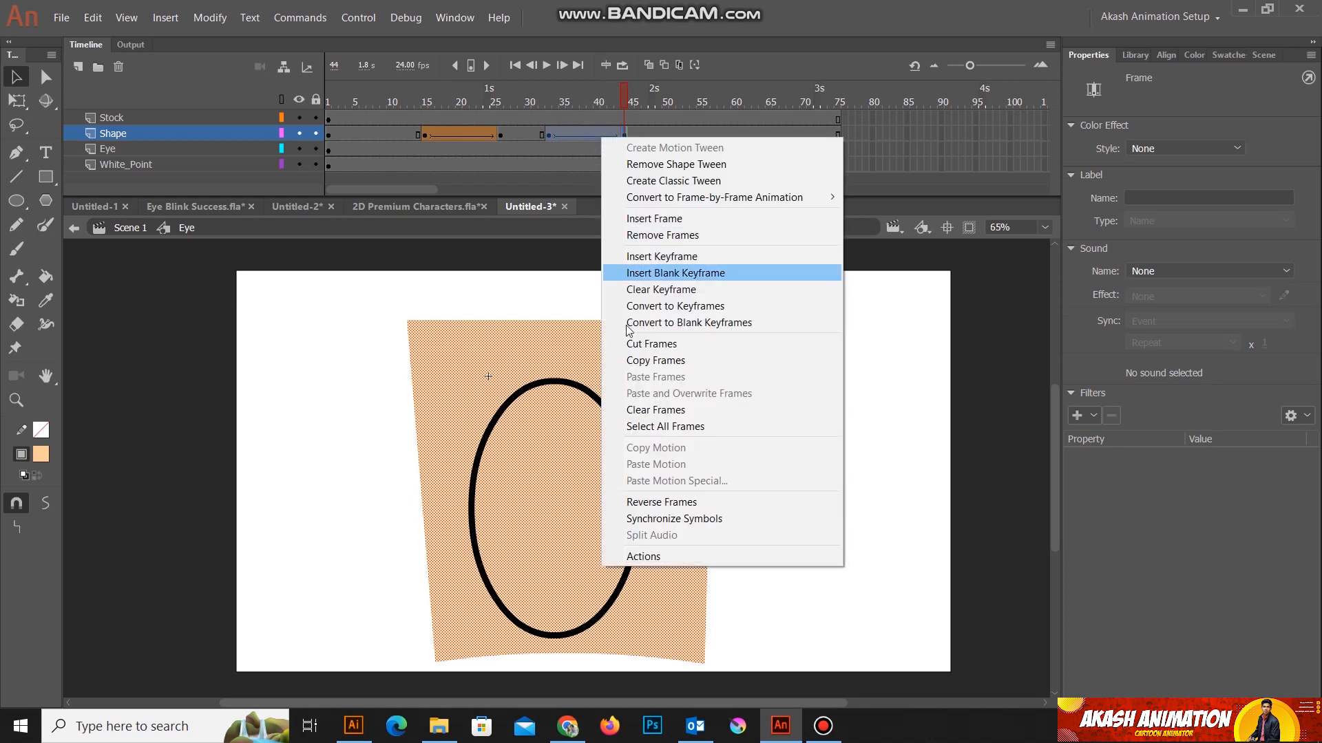
left_click(656, 504)
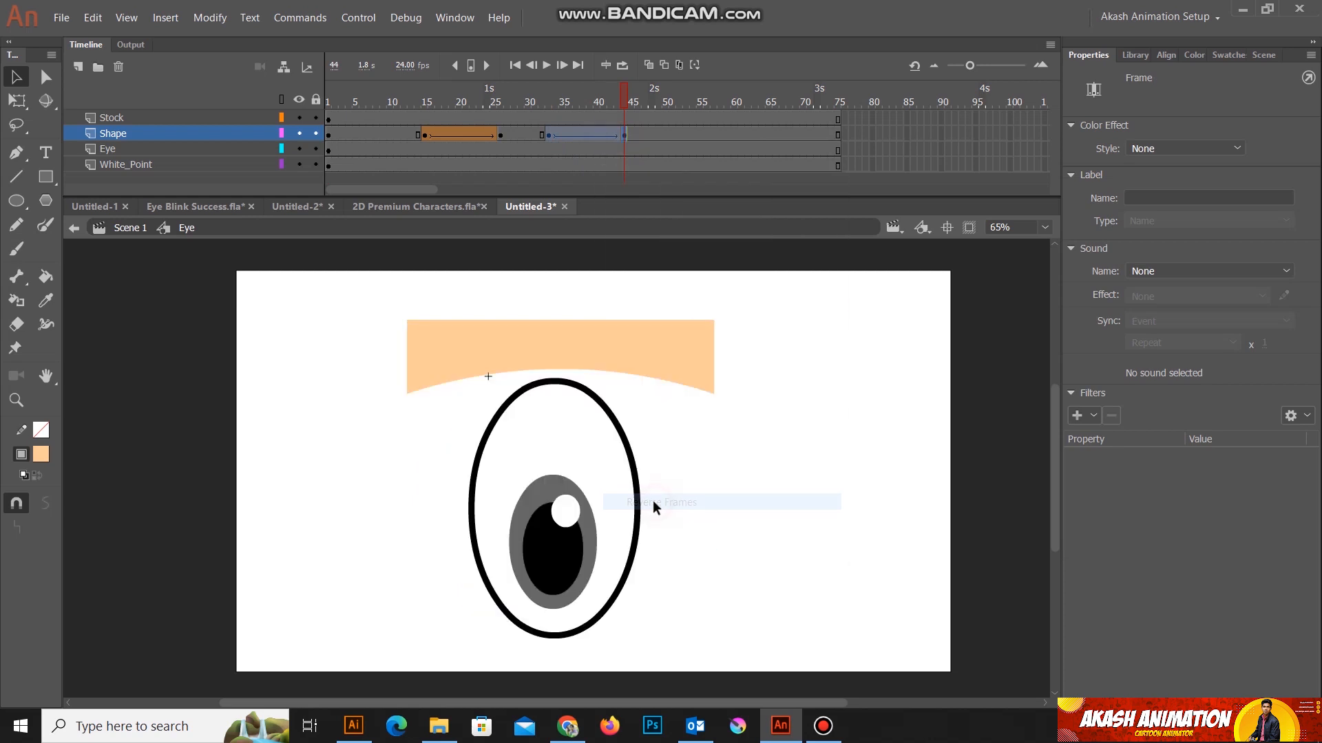
left_click_drag(627, 98, 500, 103)
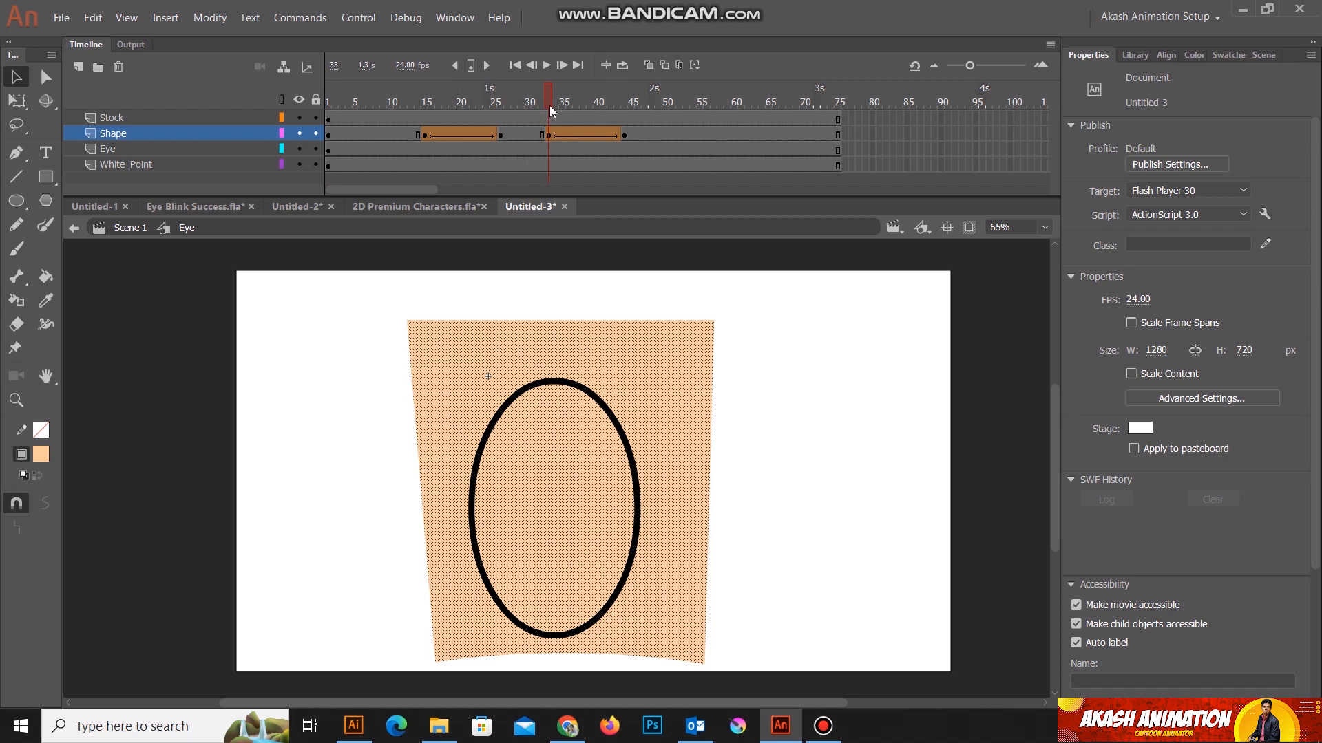
left_click_drag(550, 106, 638, 117)
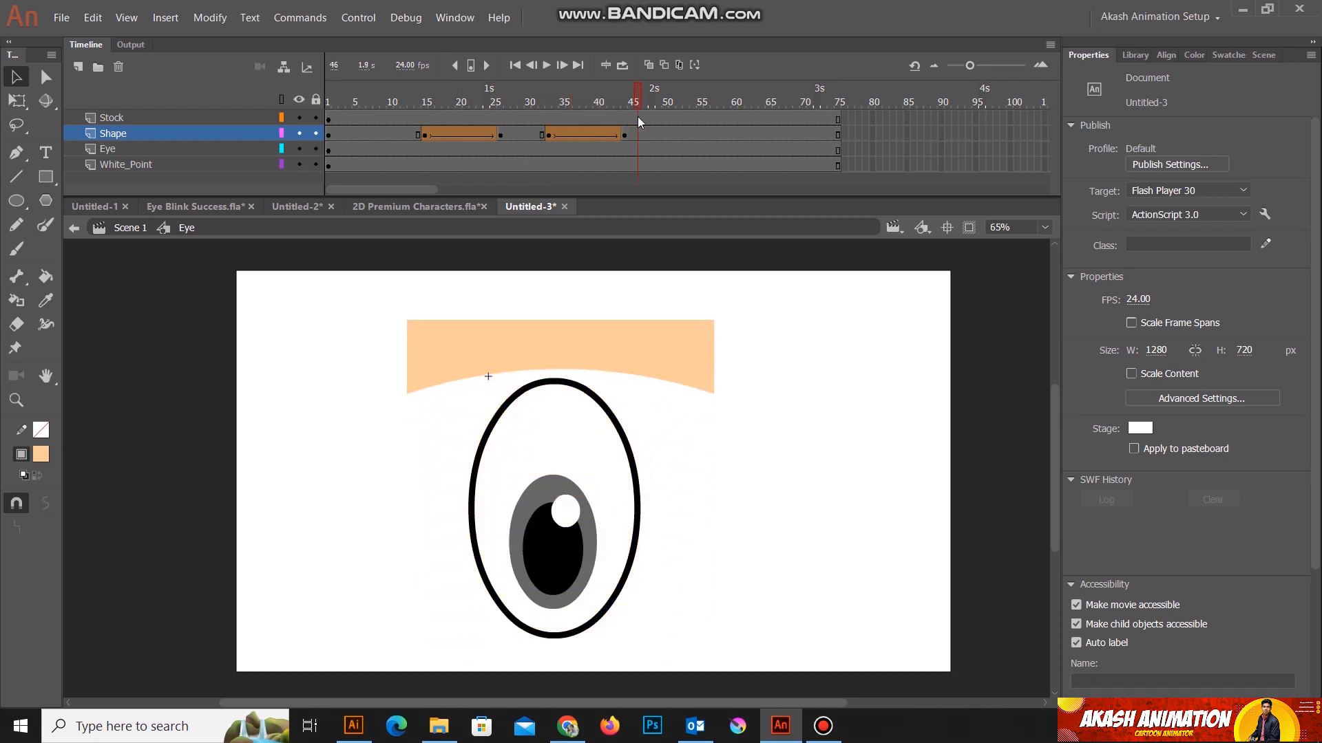
Step: Insert a keyframe at frame 18 on the Eye layer, where the eyelid starts to cover the pupil
left_click(127, 148)
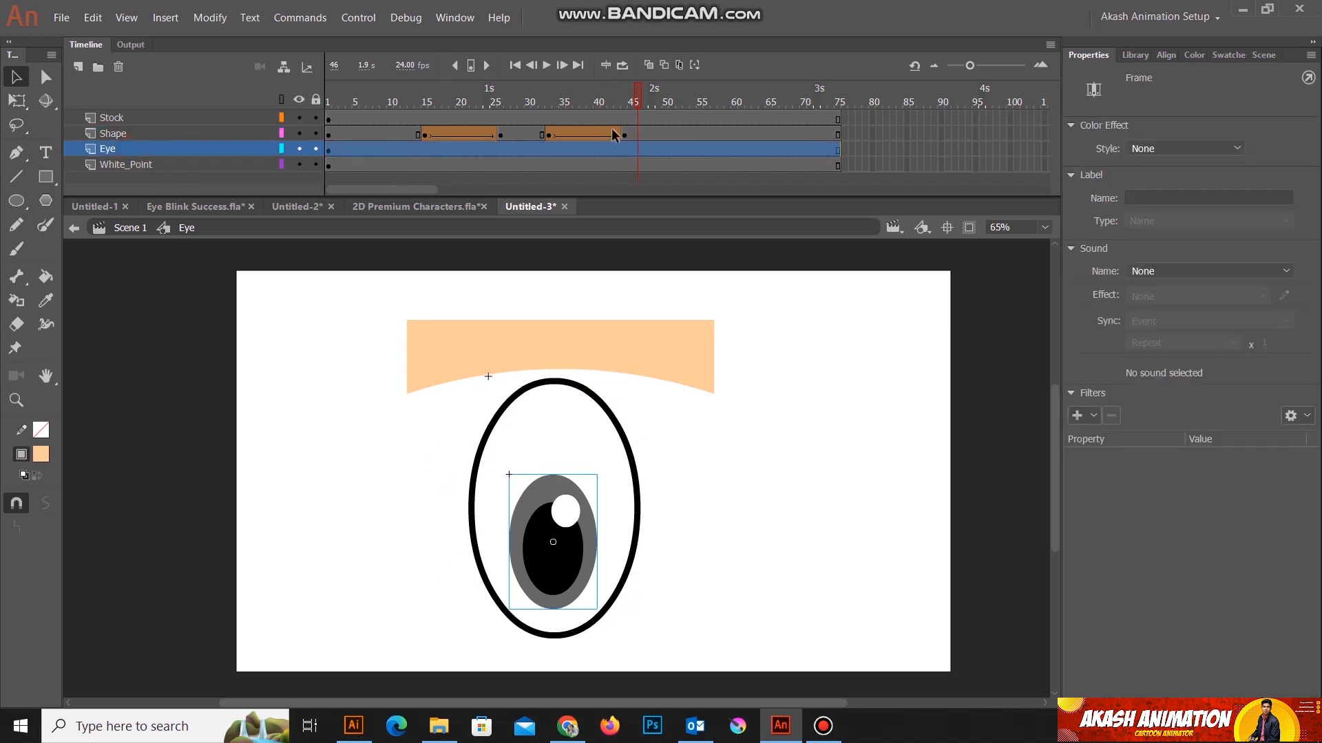
left_click(299, 133)
left_click(299, 134)
left_click_drag(637, 96, 441, 109)
left_click(425, 102)
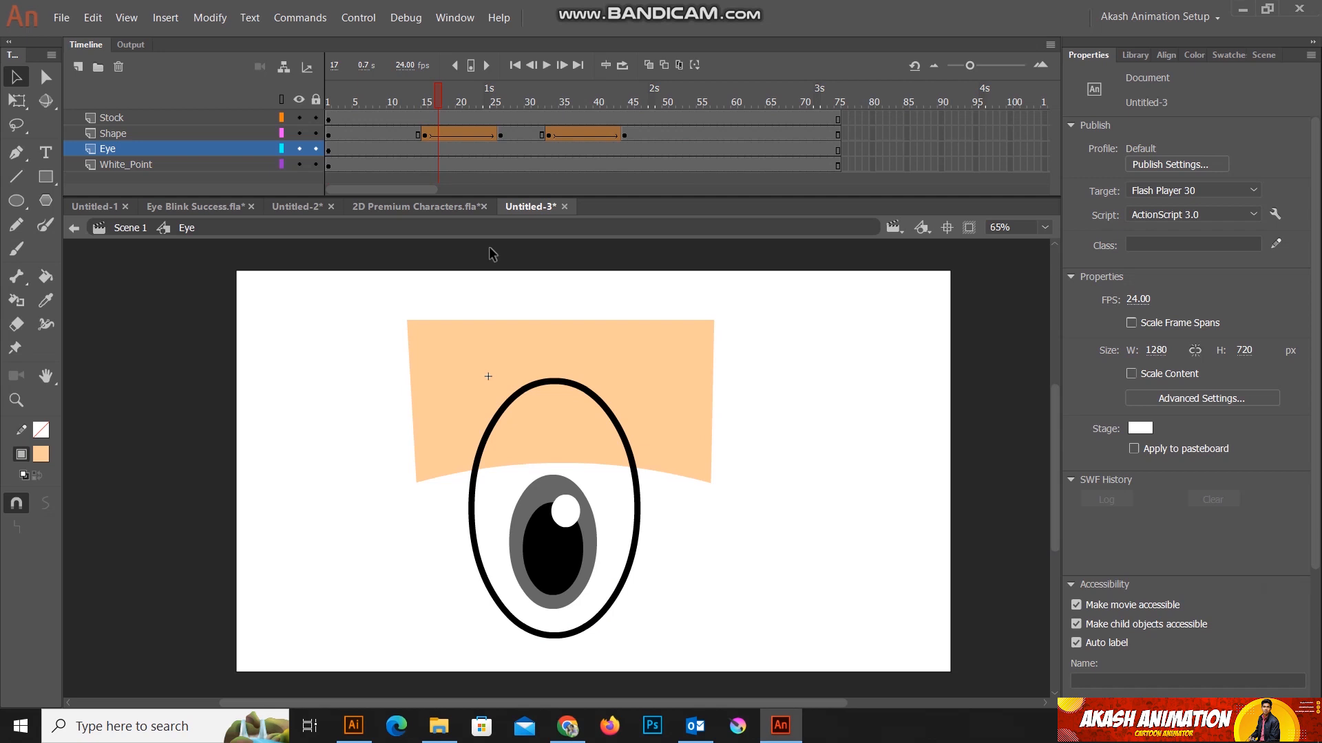
left_click_drag(437, 100, 444, 107)
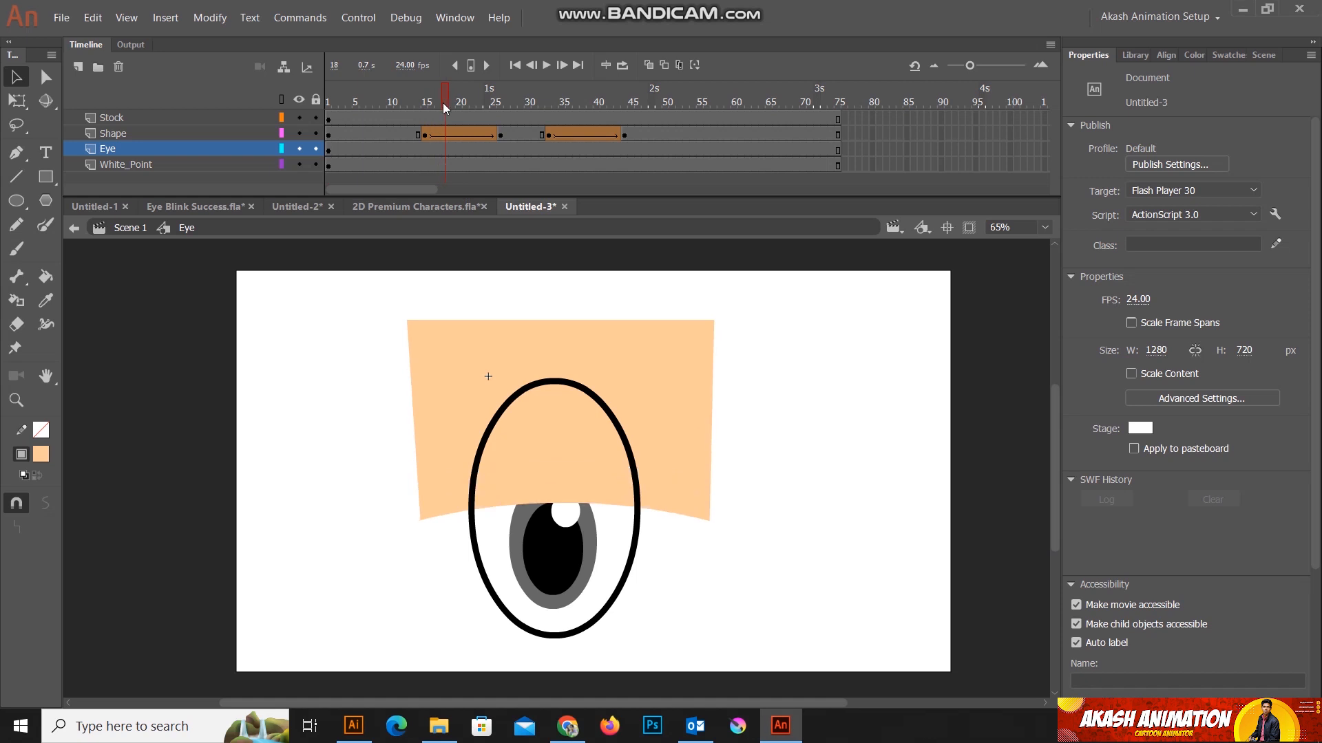
left_click(471, 67)
Step: Insert an Eye layer keyframe at frame 22, hide the Shape layer, and move the Eye Ball down to about X 37, Y 256
left_click_drag(452, 100, 471, 108)
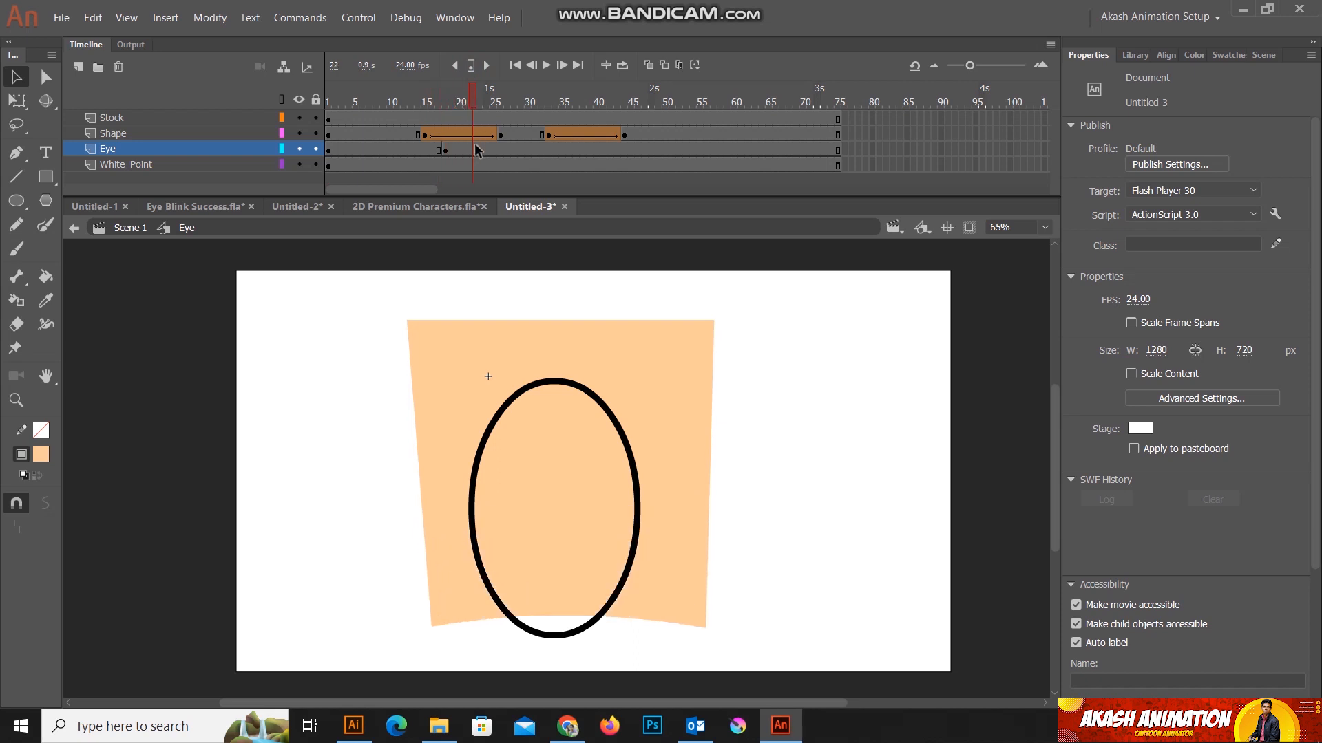
key("F6")
left_click(298, 135)
left_click(562, 531)
left_click_drag(560, 533, 570, 580)
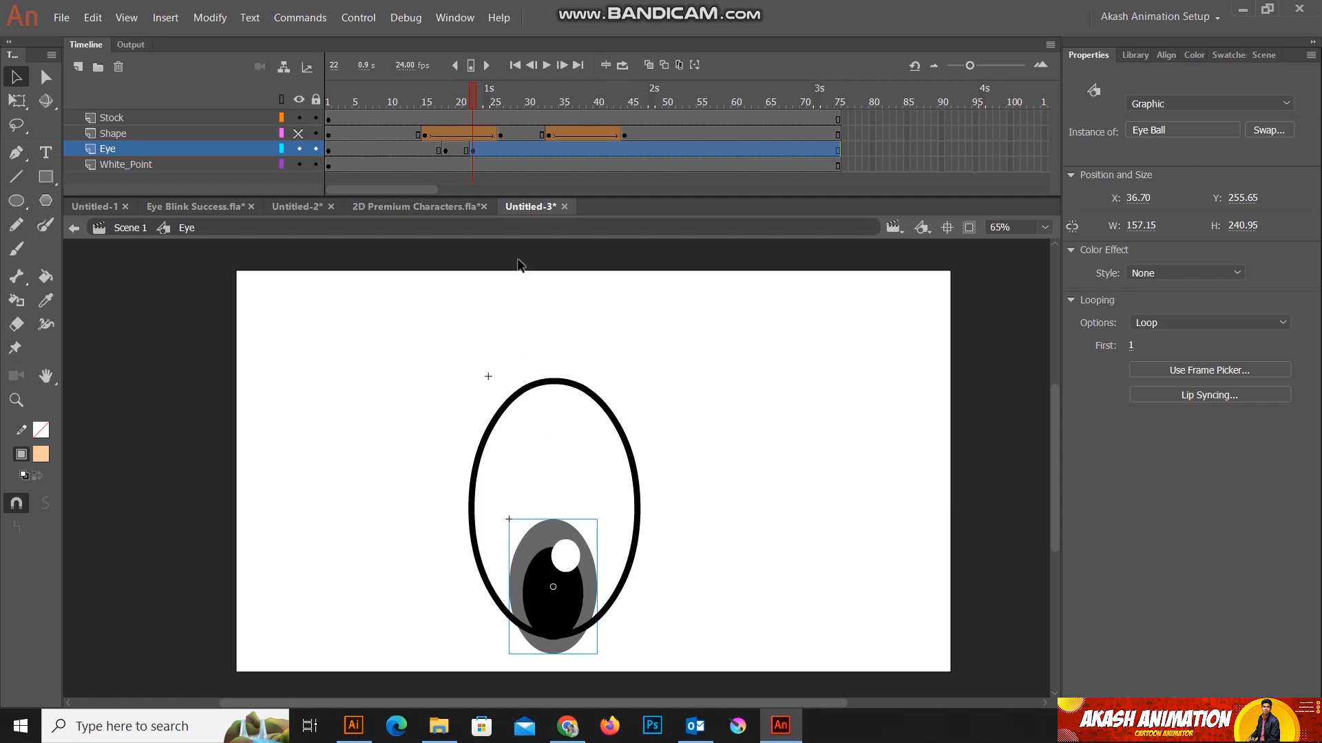
Step: Create a classic tween on the Eye layer between the keyframes at frames 18 and 22, and scrub through the motion
left_click(473, 97)
left_click(503, 103)
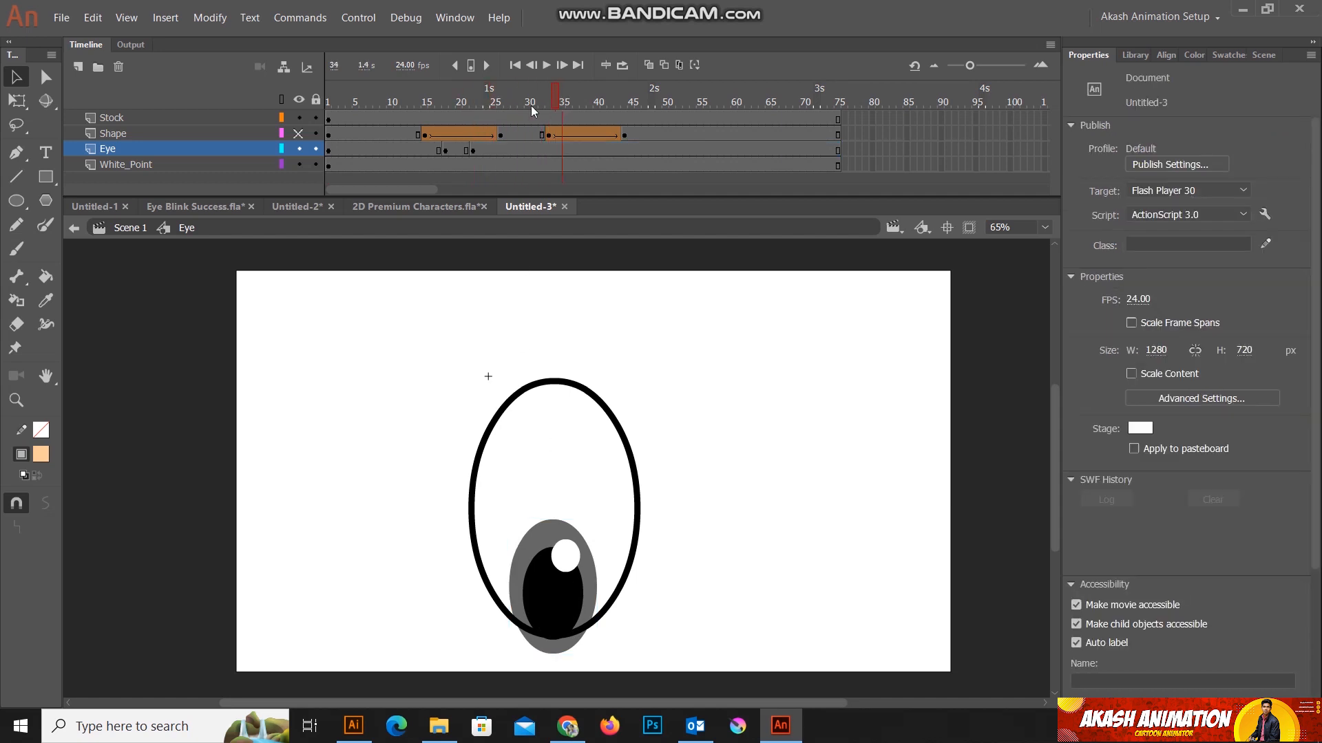
left_click_drag(543, 106, 379, 106)
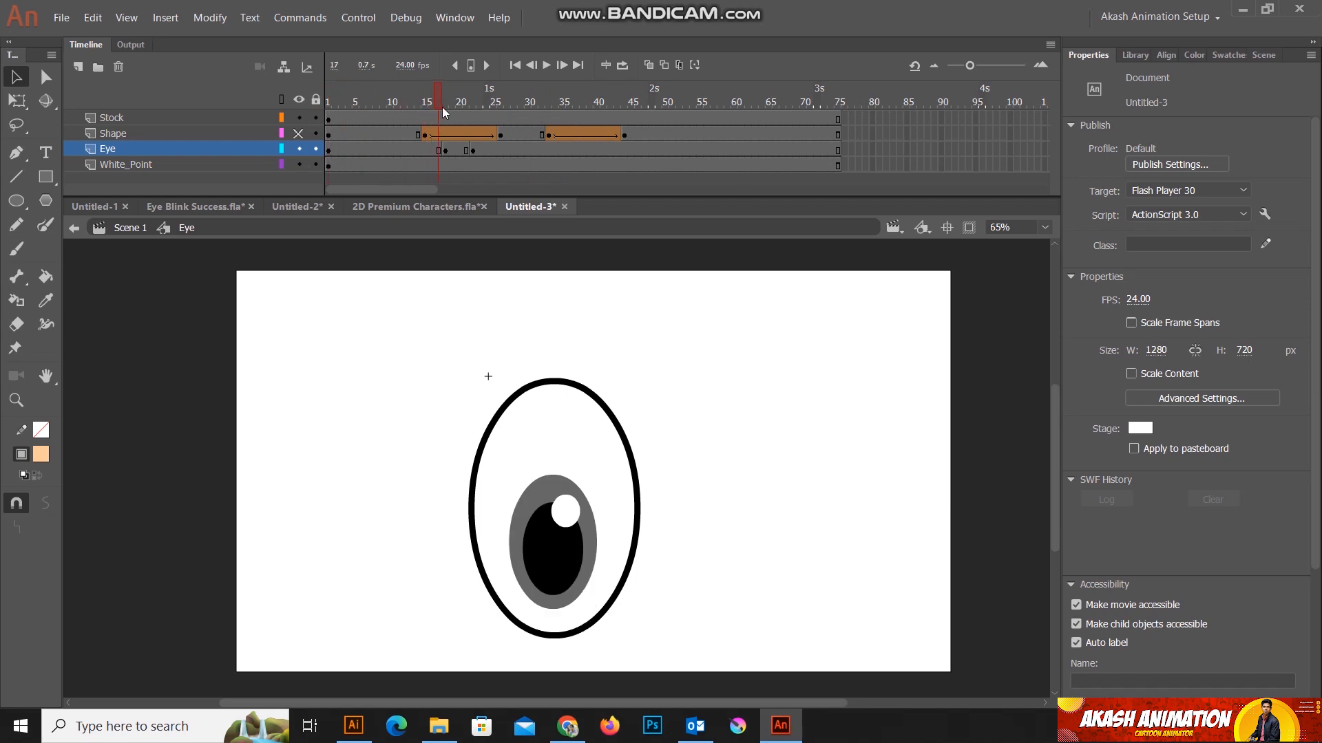
left_click_drag(465, 108, 518, 110)
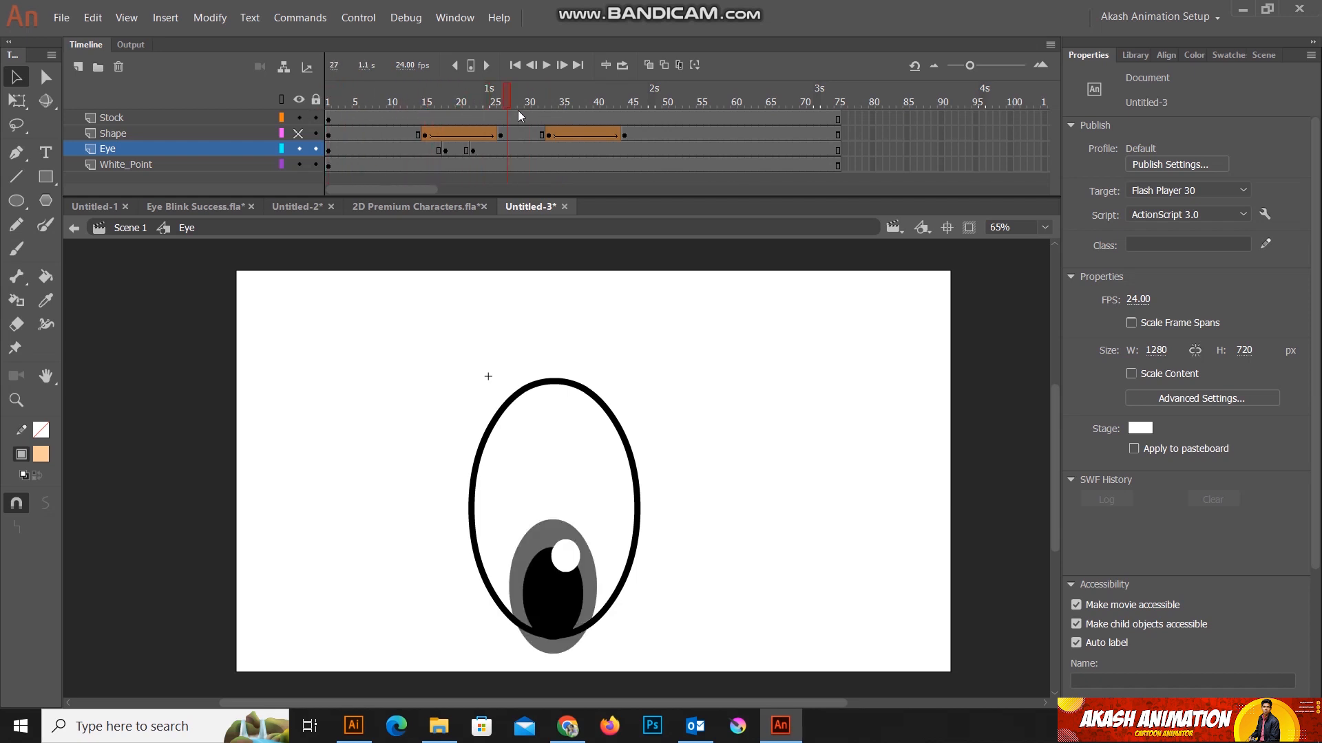
left_click(458, 150)
right_click(457, 149)
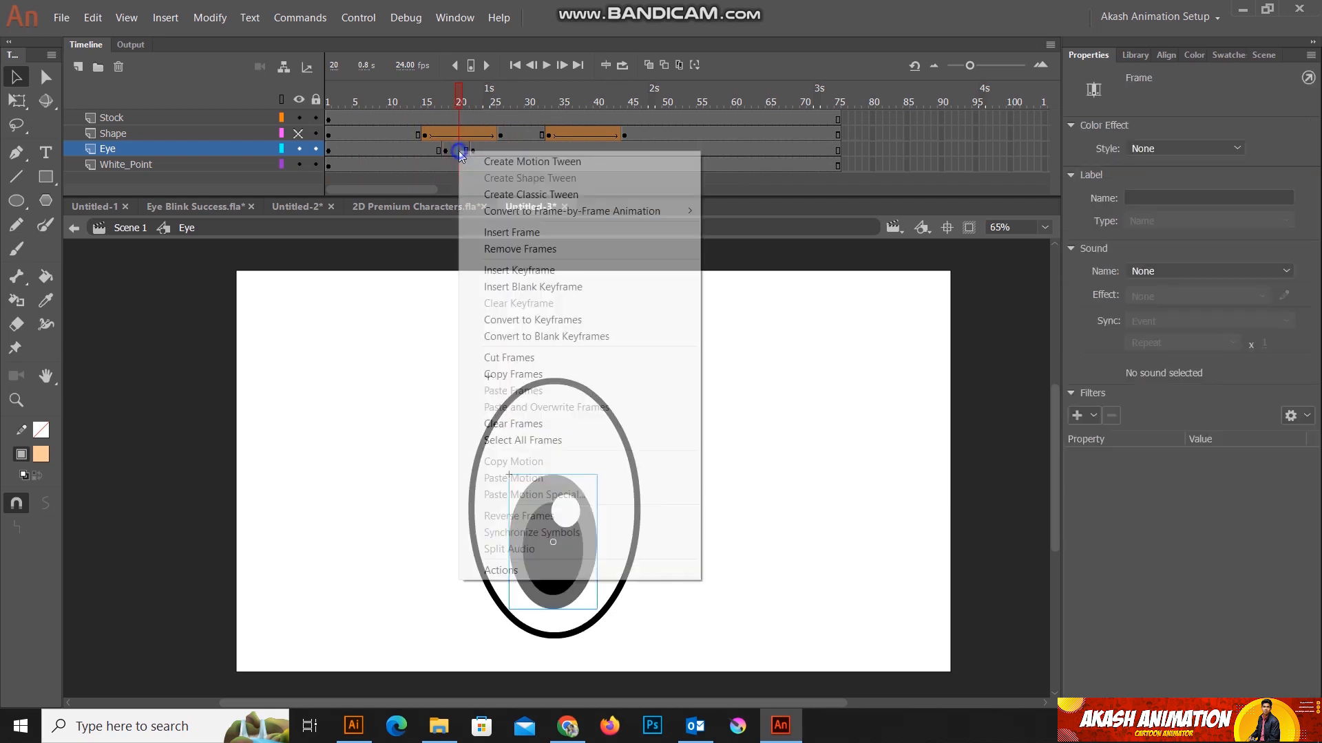
left_click(515, 195)
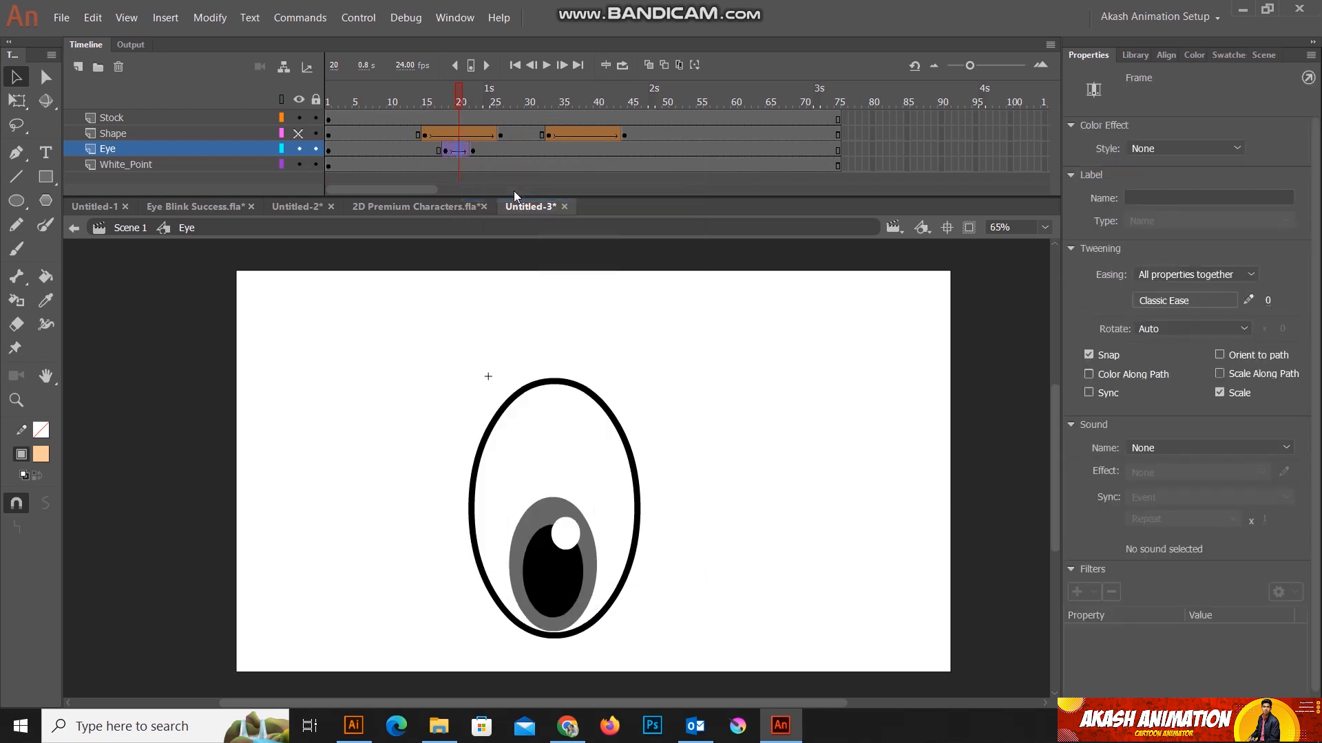
mouse_move(461, 89)
left_mouse_down()
mouse_move(431, 86)
mouse_move(579, 97)
mouse_move(487, 91)
left_mouse_up()
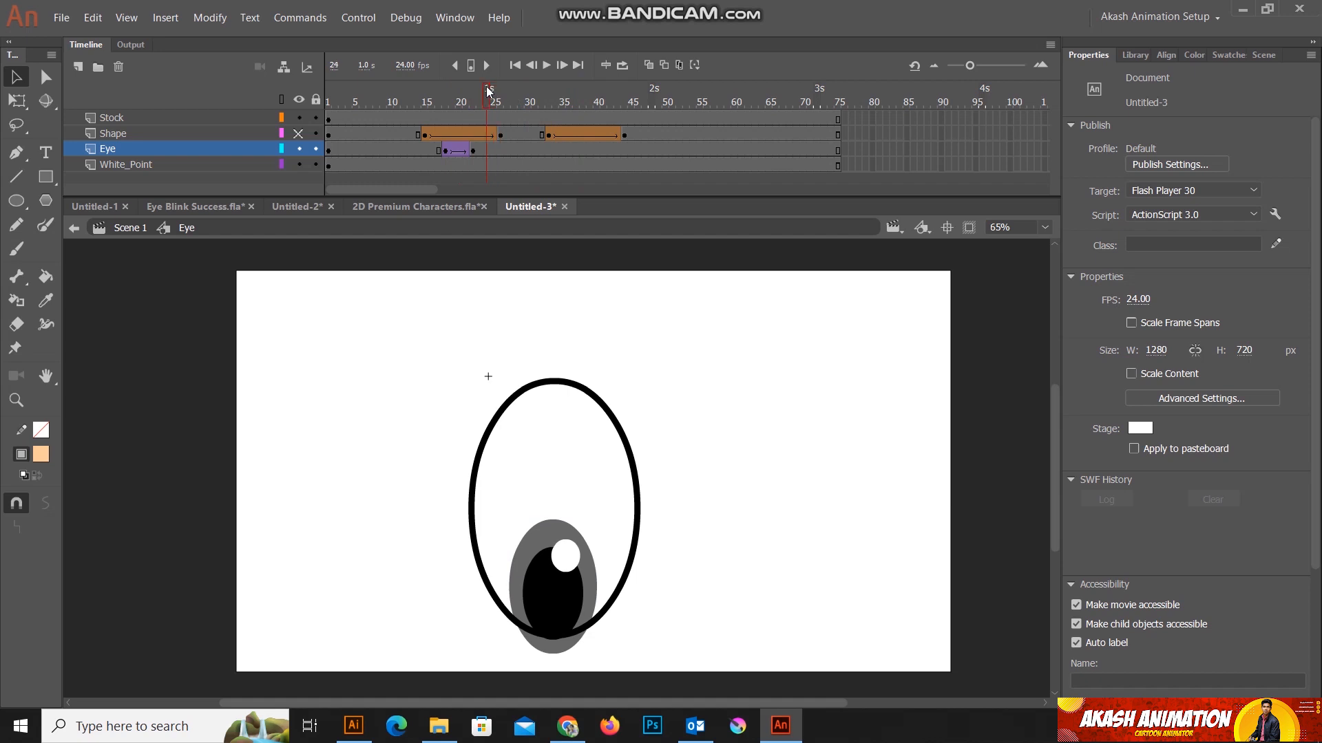
Step: Duplicate the Eye layer's tweened frames 18 to 22 at frames 34 to 38, and show the Shape layer again
left_click(473, 153)
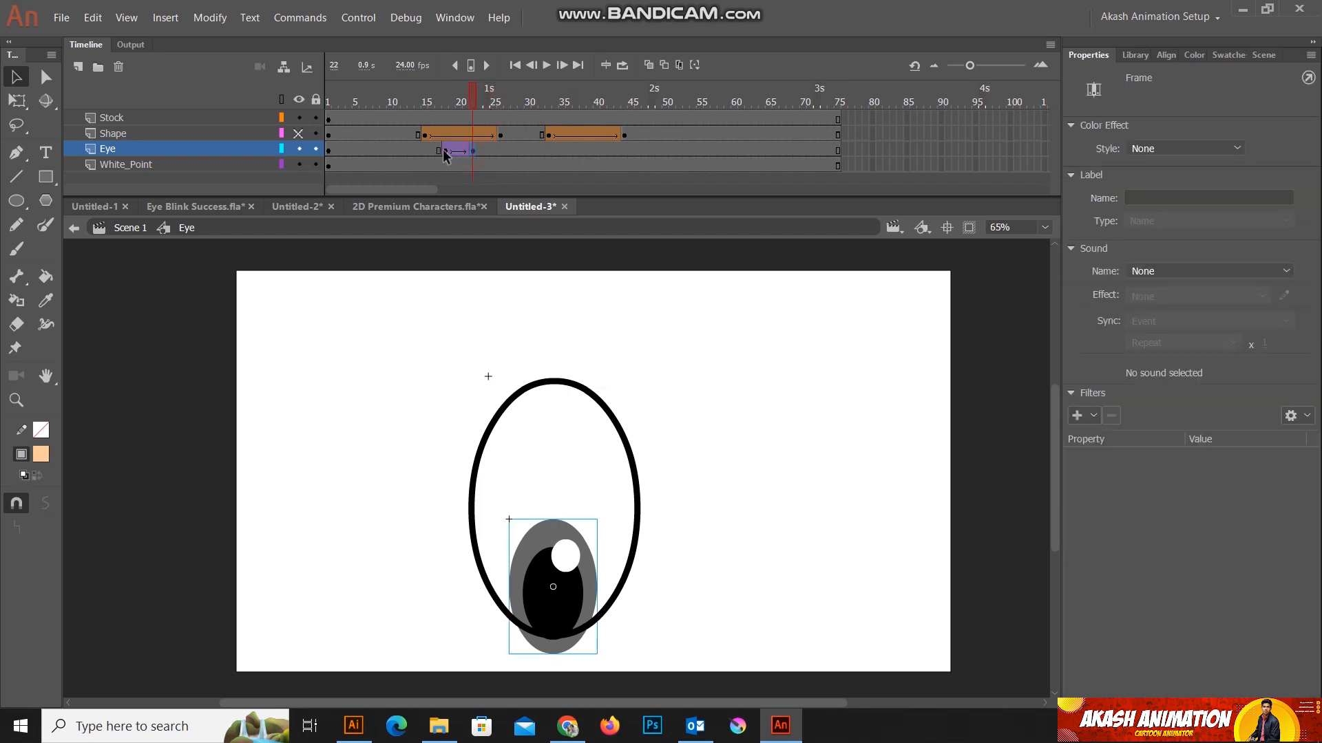
left_click(444, 151)
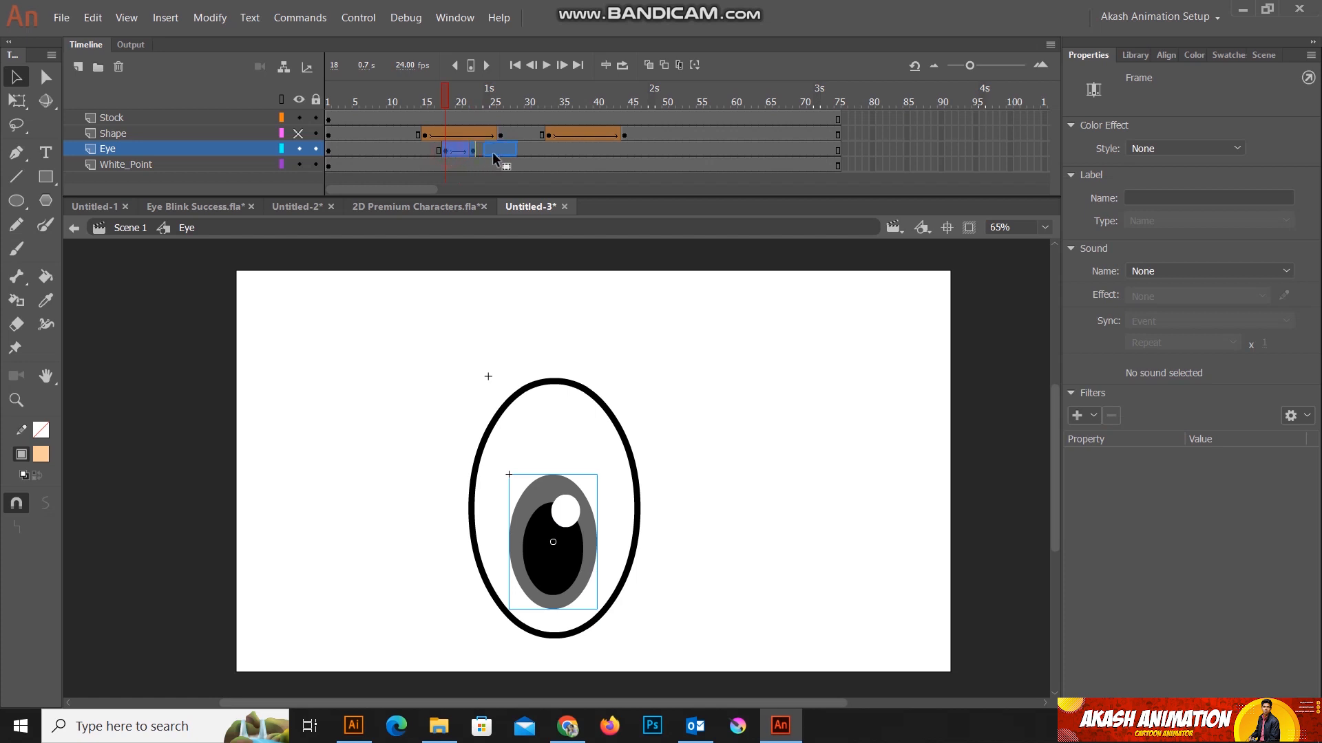
left_click_drag(555, 153, 554, 153)
left_click_drag(554, 102, 495, 102)
left_click(298, 134)
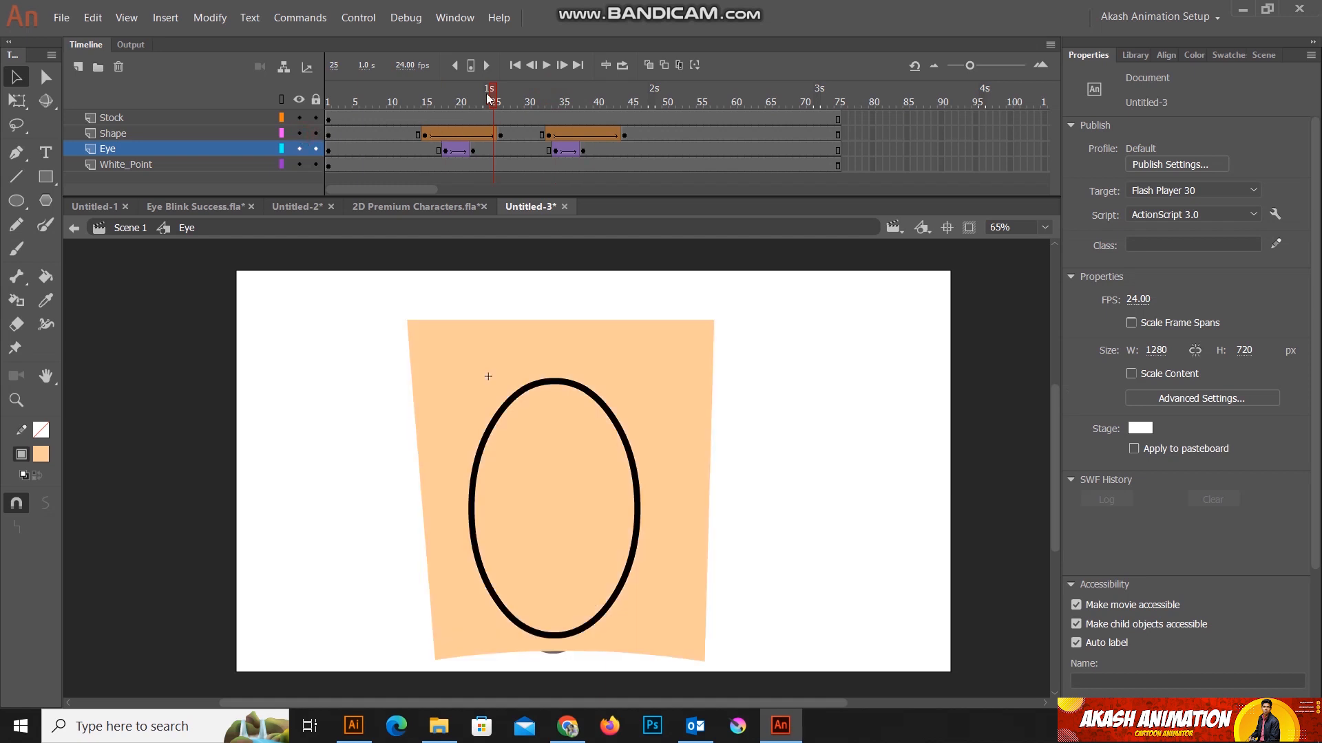
mouse_move(494, 96)
left_mouse_down()
mouse_move(435, 100)
mouse_move(581, 109)
mouse_move(547, 105)
left_mouse_up()
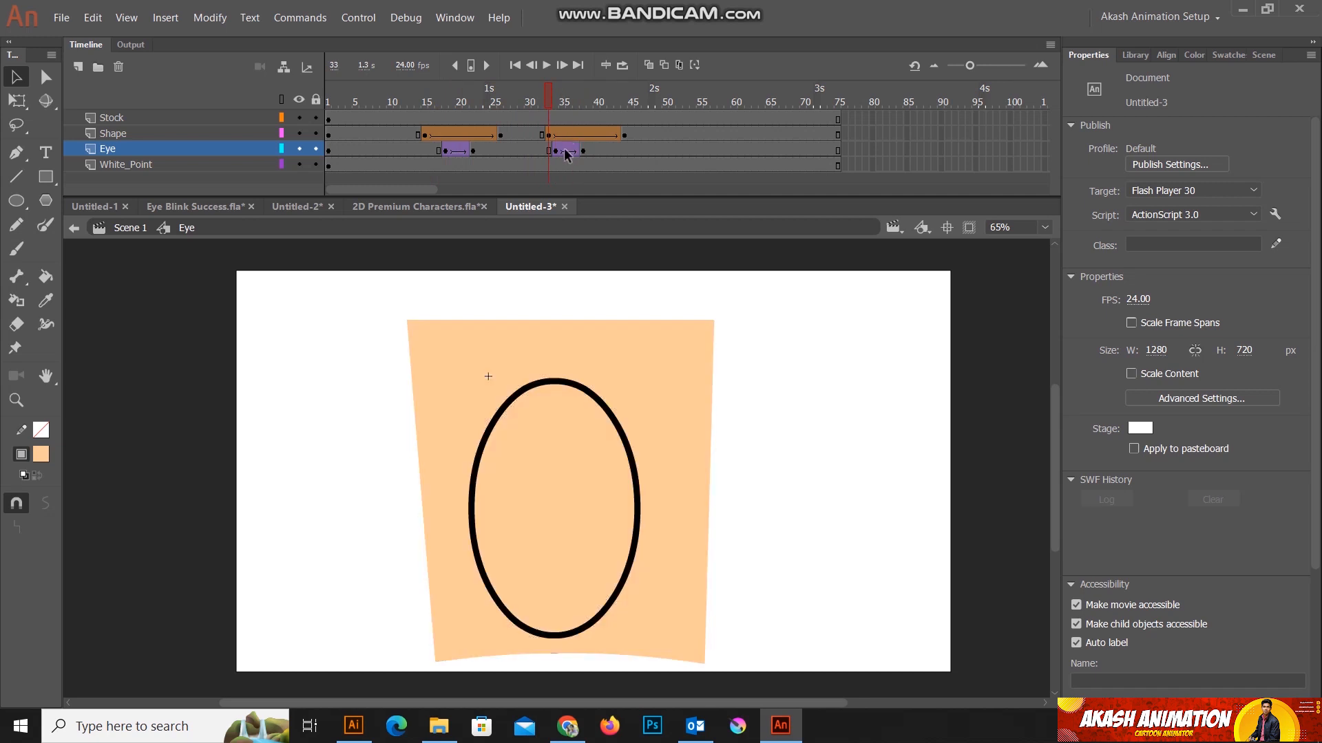
Step: Reverse the copied Eye layer frames 34 to 38 so the eyeball moves back up, and scrub through the opening
left_click(555, 151)
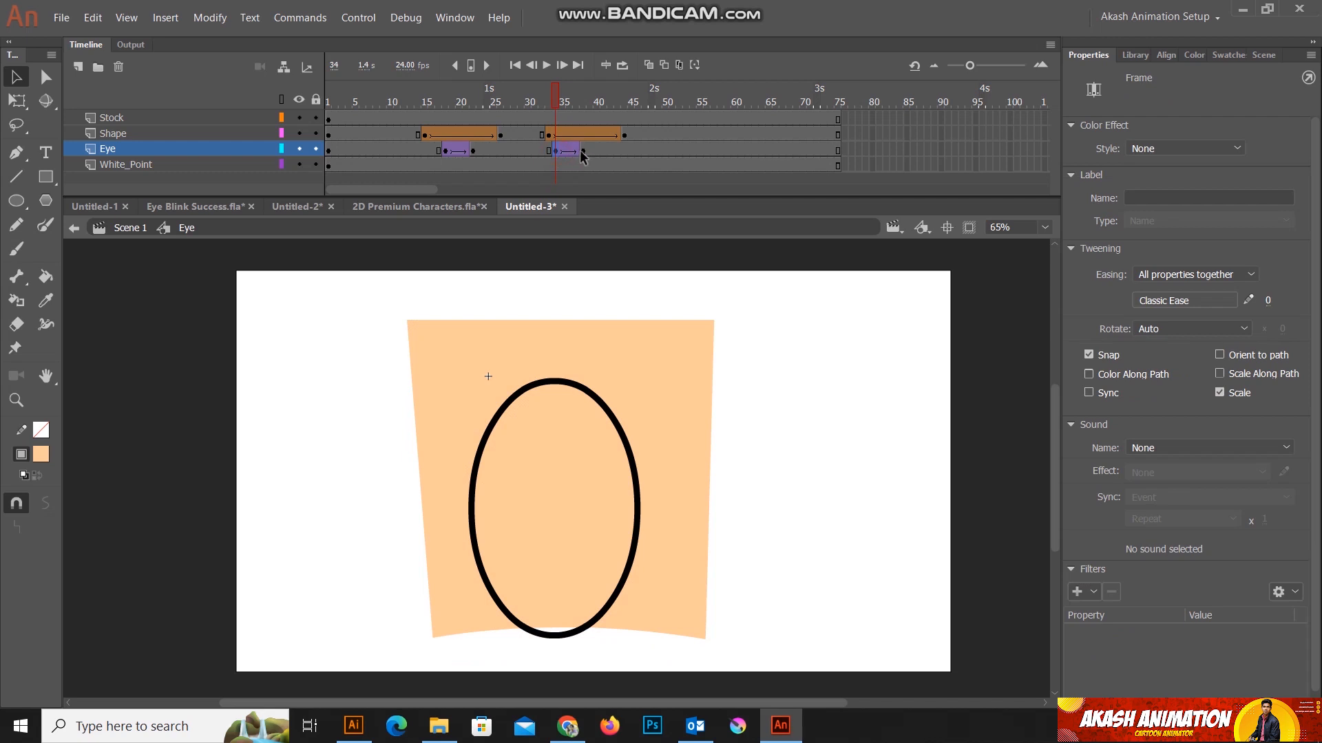
left_click(583, 151)
right_click(583, 151)
left_click(647, 515)
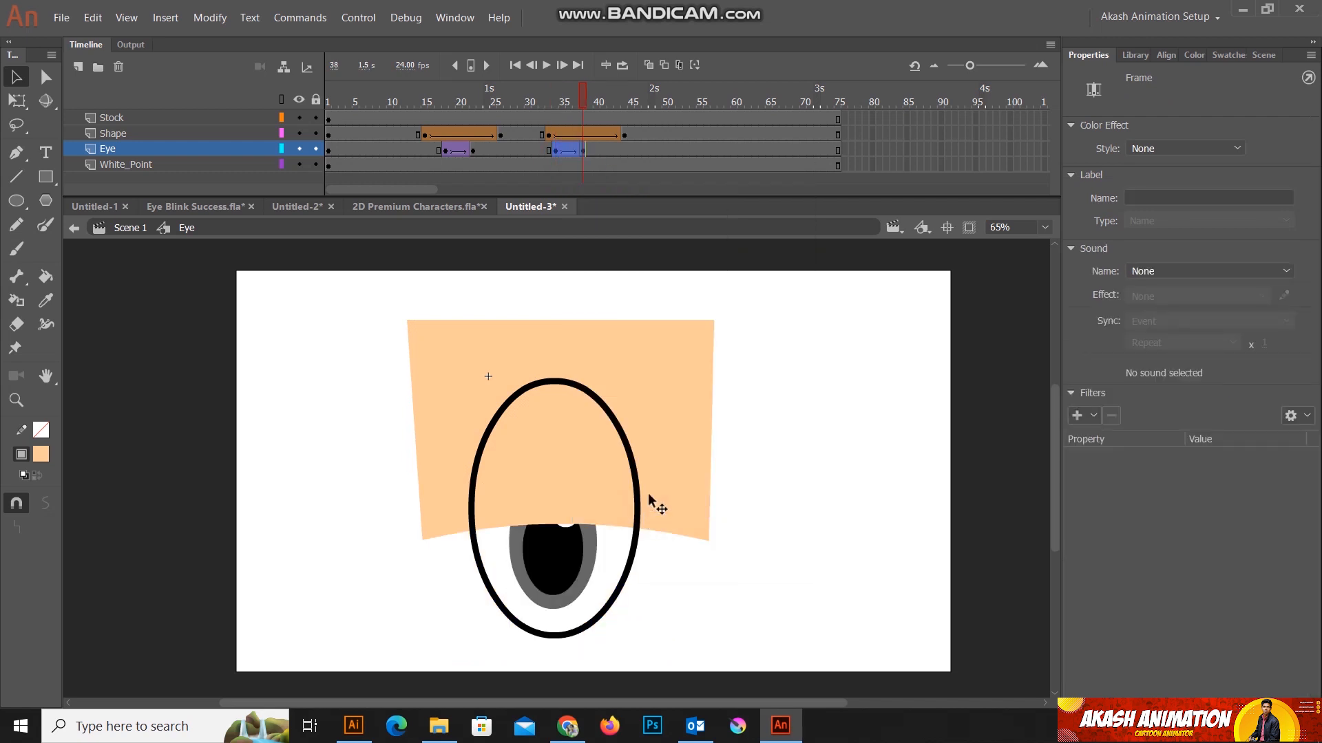
left_click_drag(584, 96, 621, 114)
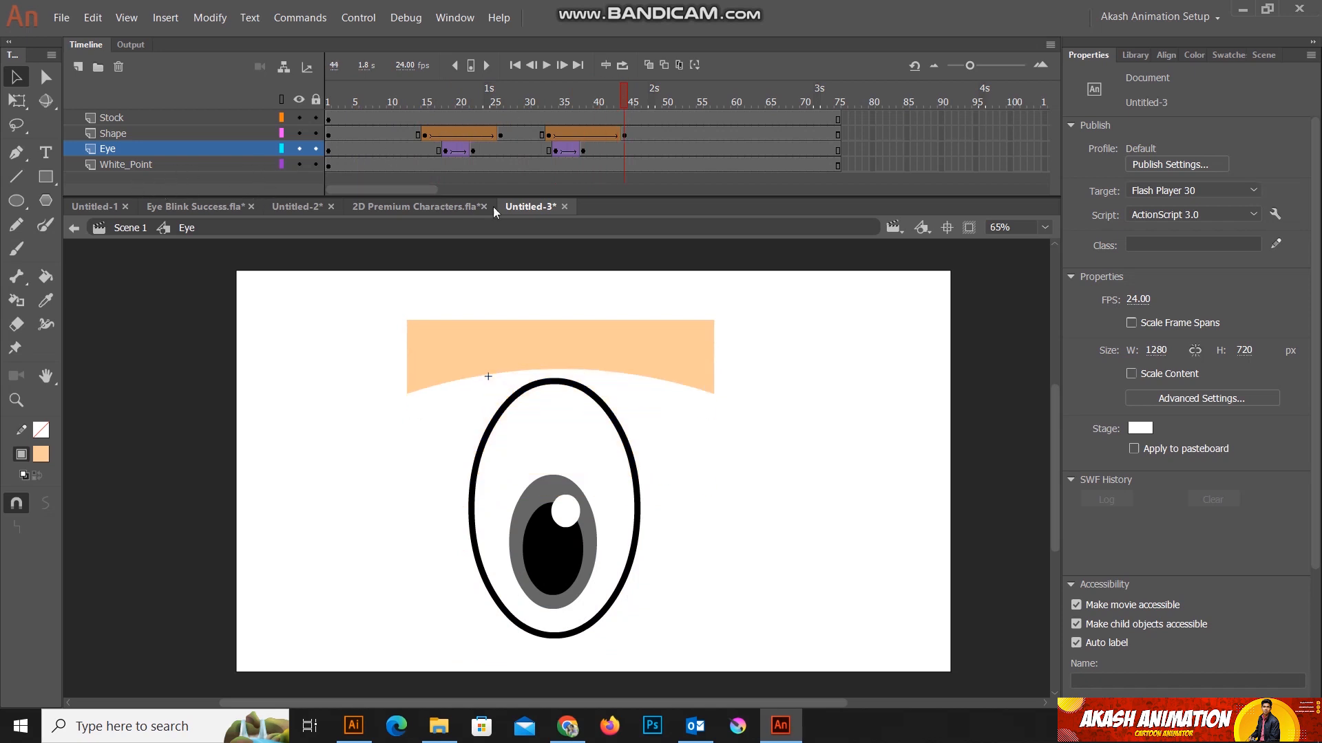
Step: Enlarge the timeline area and add a layer directly above Shape, naming it White_Layer
left_click_drag(527, 196, 527, 217)
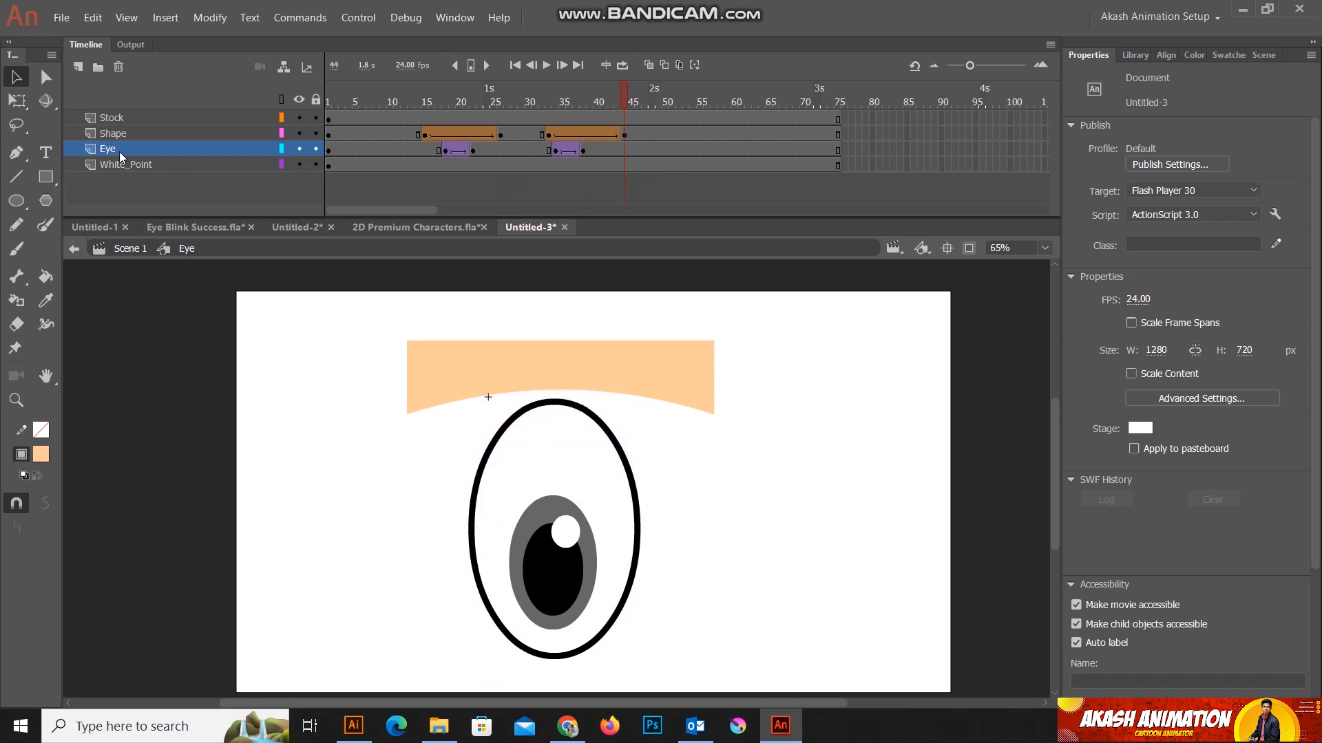
left_click(107, 137)
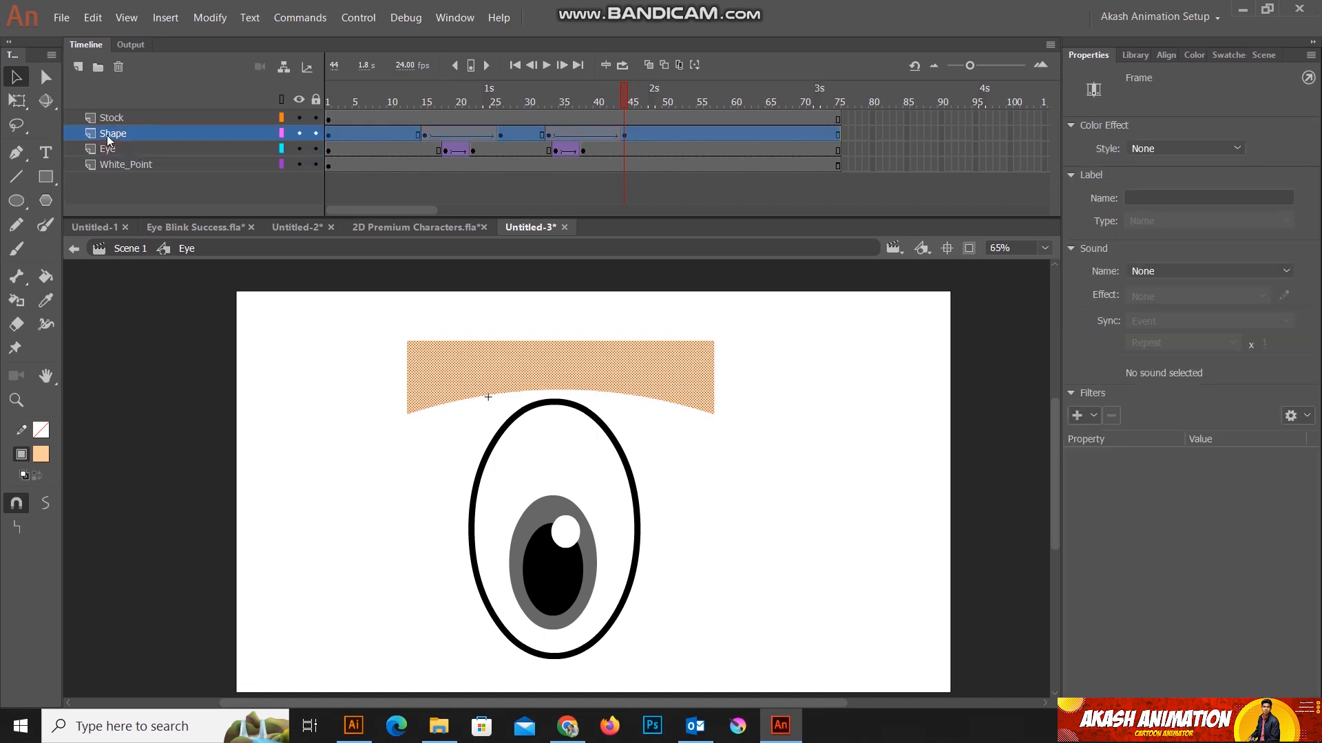
left_click(79, 66)
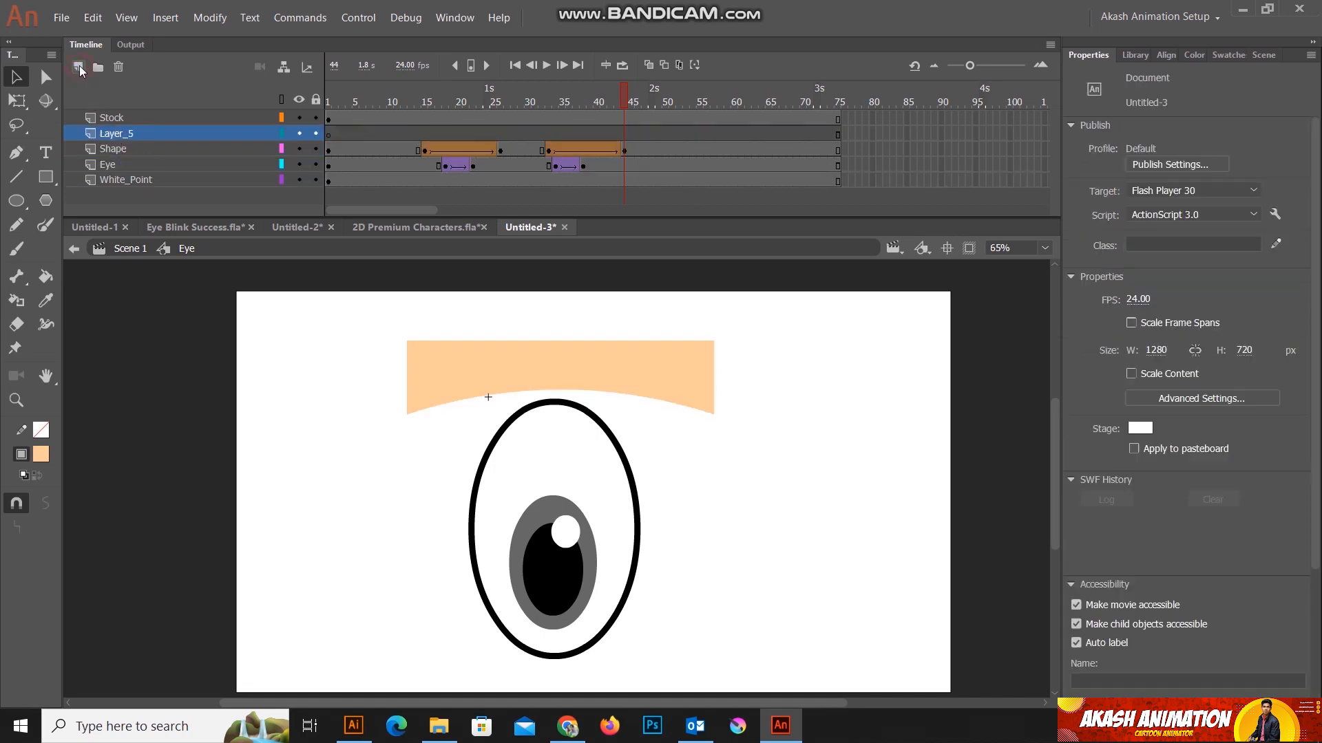
double_click(115, 134)
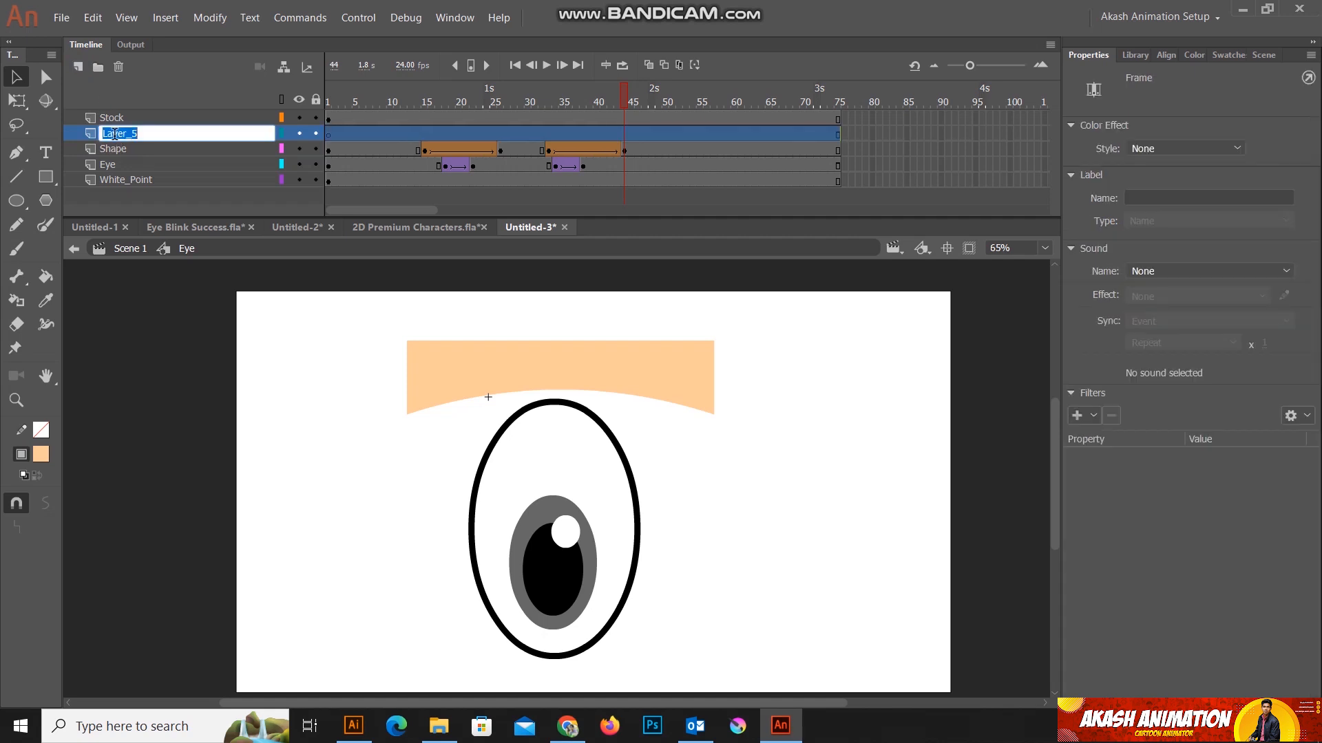
type("White")
type(" Layer")
key("Return")
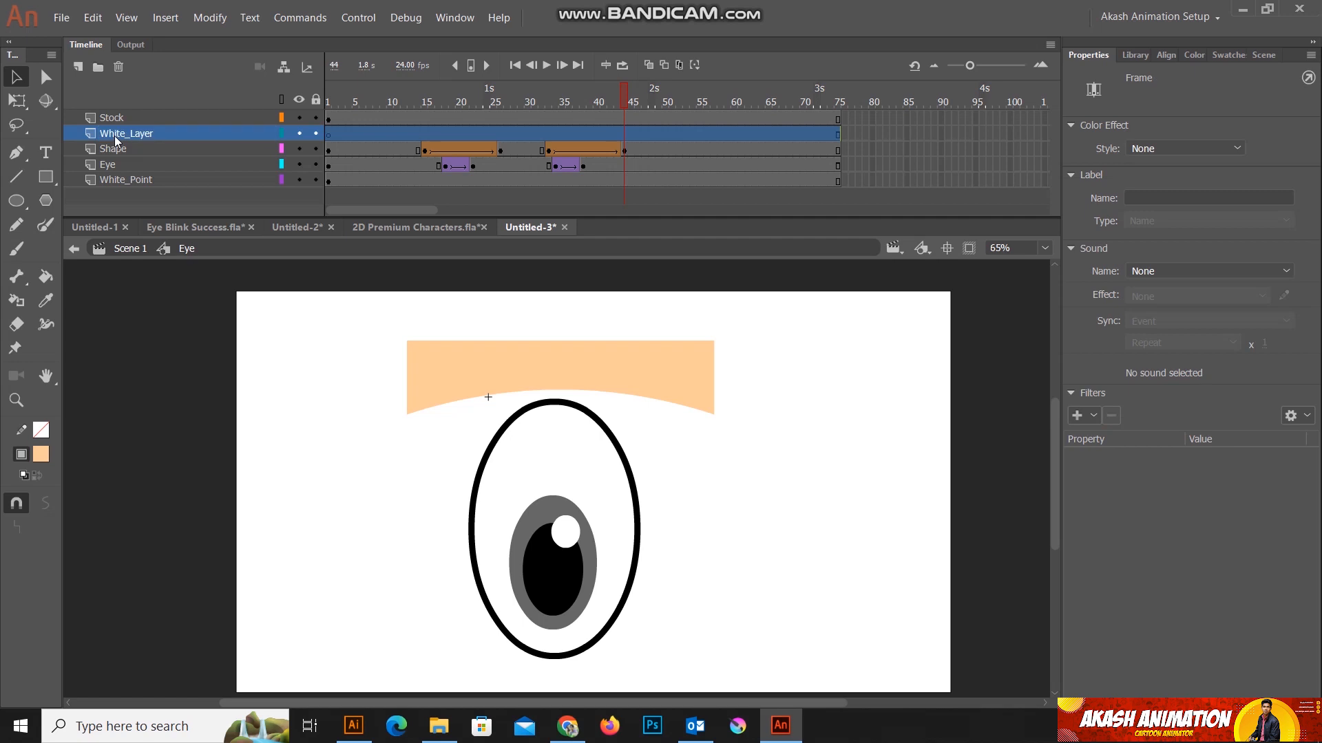
Step: Copy the white oval fill from frame 1 of White_Point and paste it in place on White_Layer
left_click(117, 181)
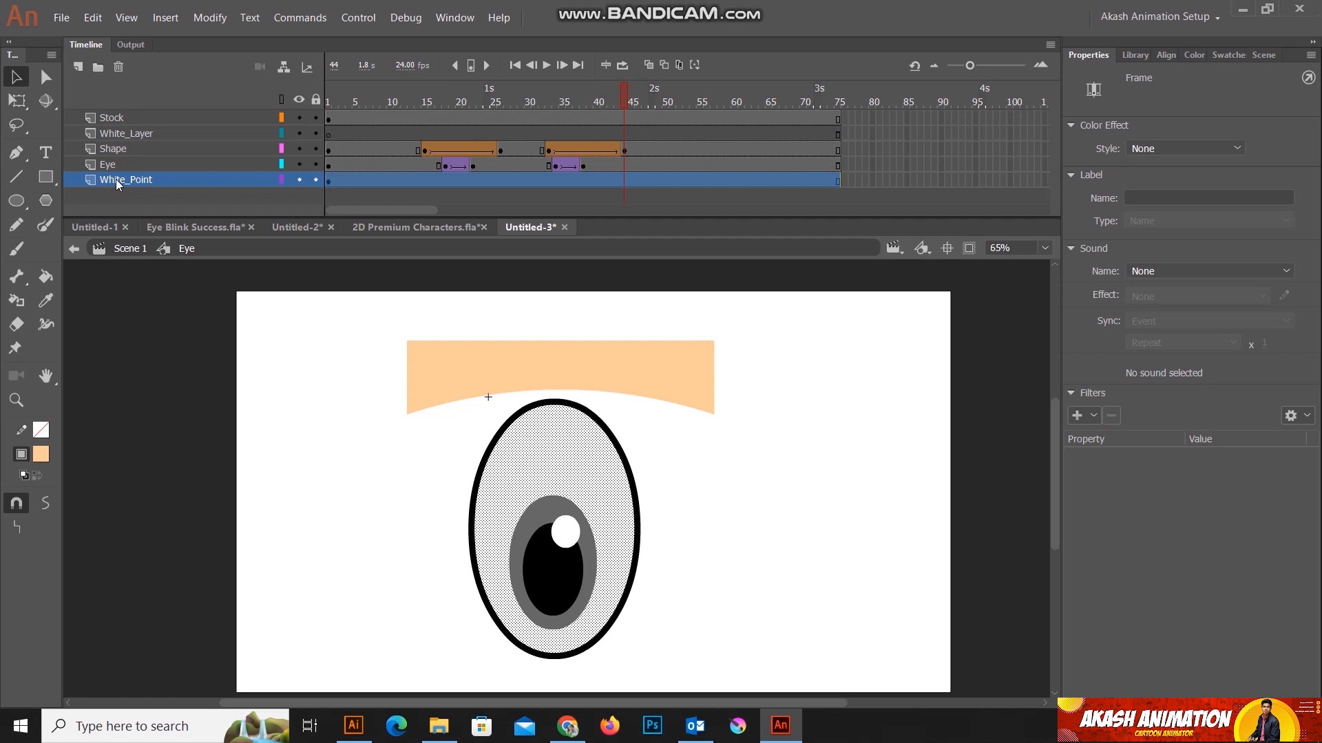
left_click_drag(621, 94, 315, 98)
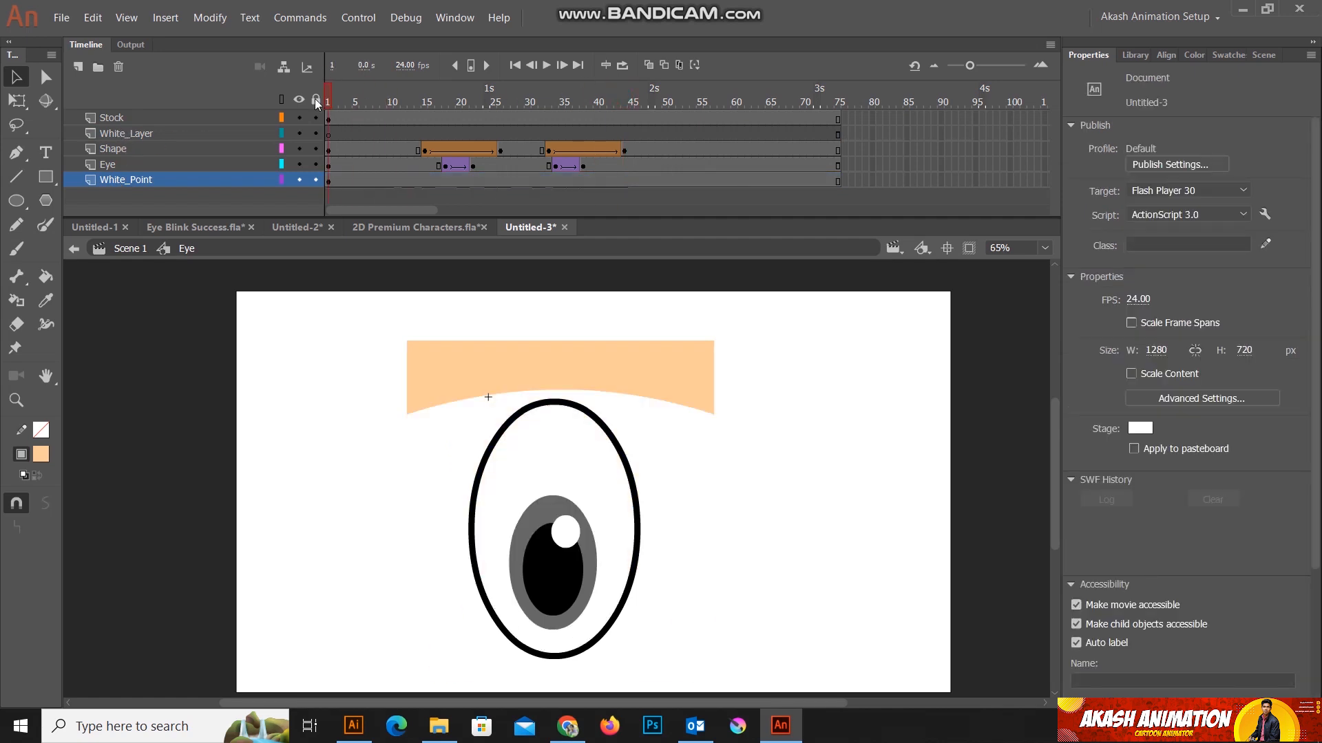
left_click(107, 134)
left_click(759, 518)
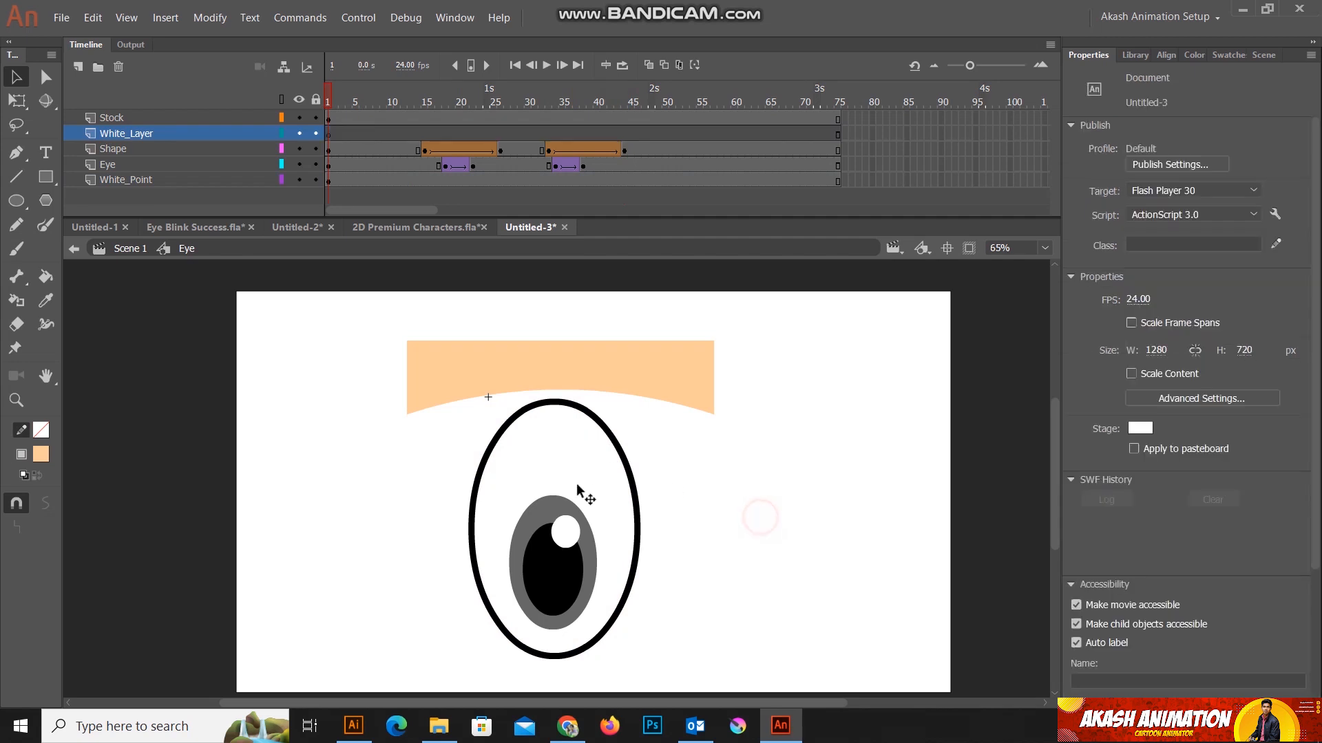
left_click(537, 460)
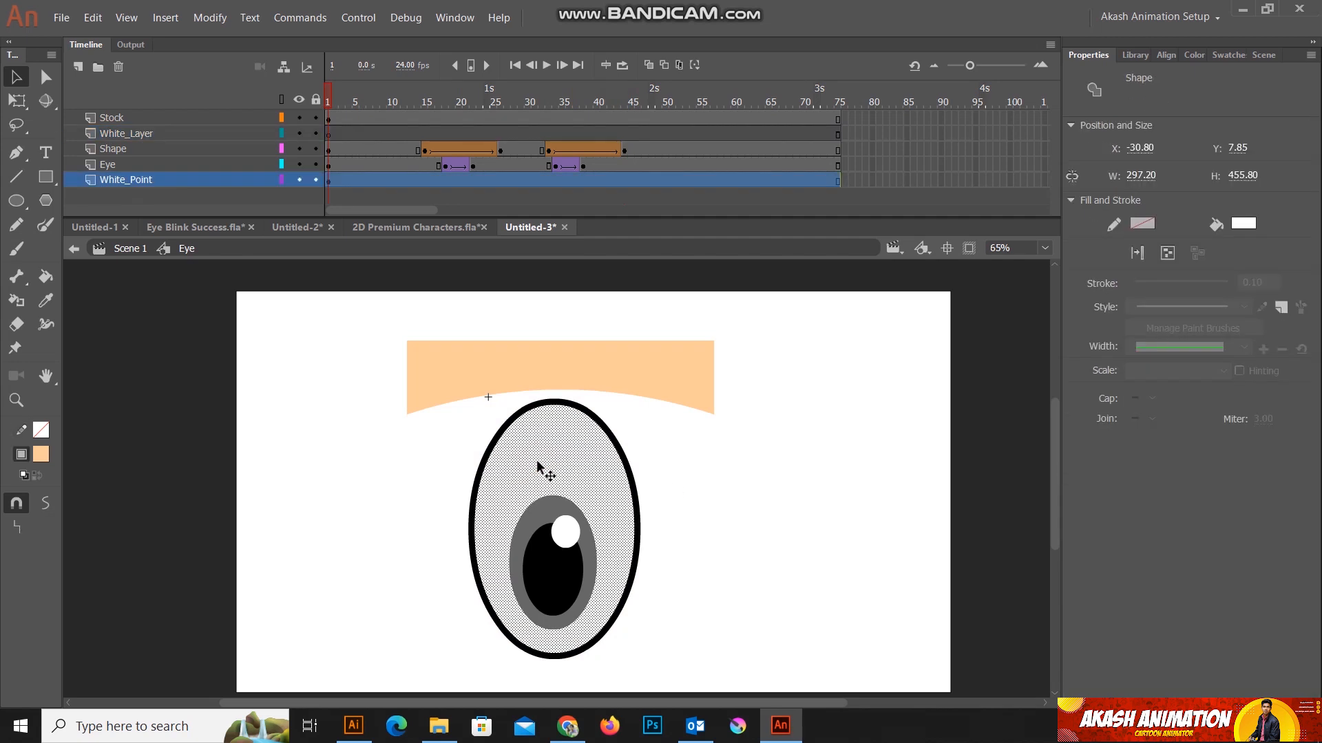
key("Escape")
left_click(111, 136)
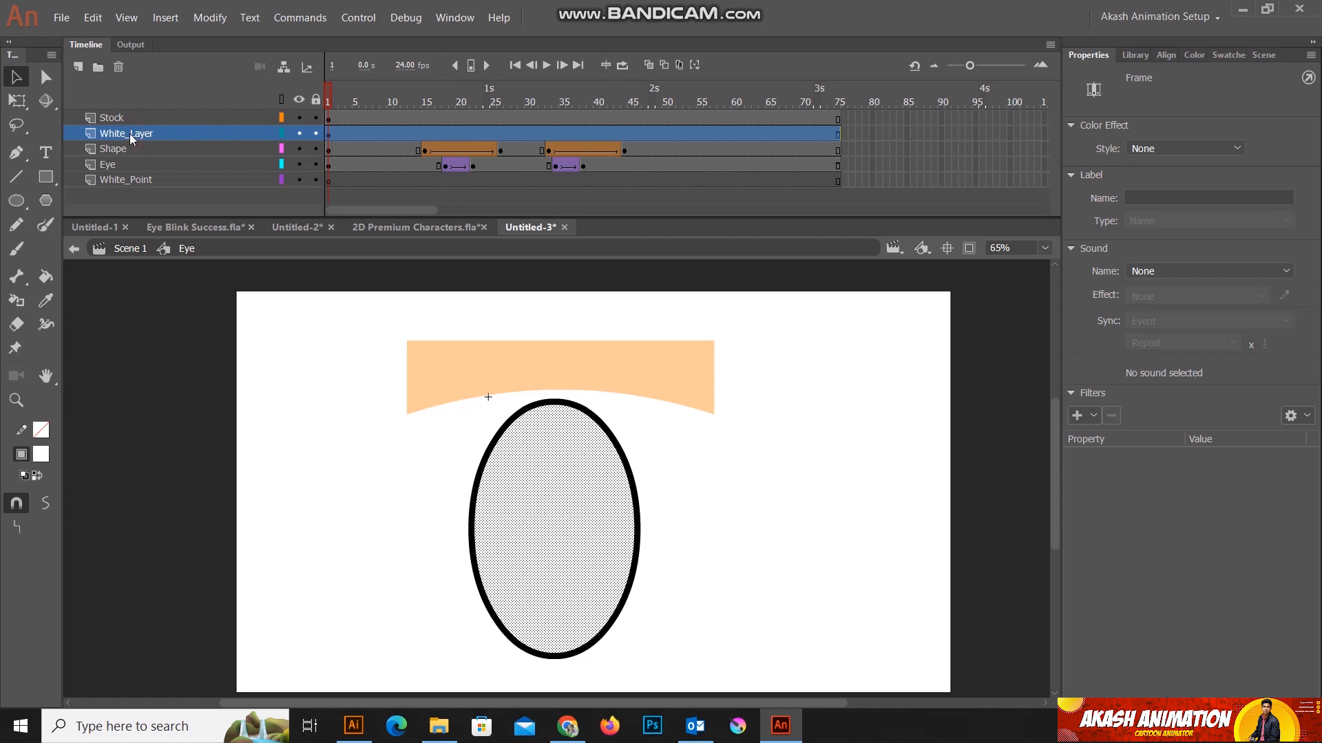
left_click(119, 181)
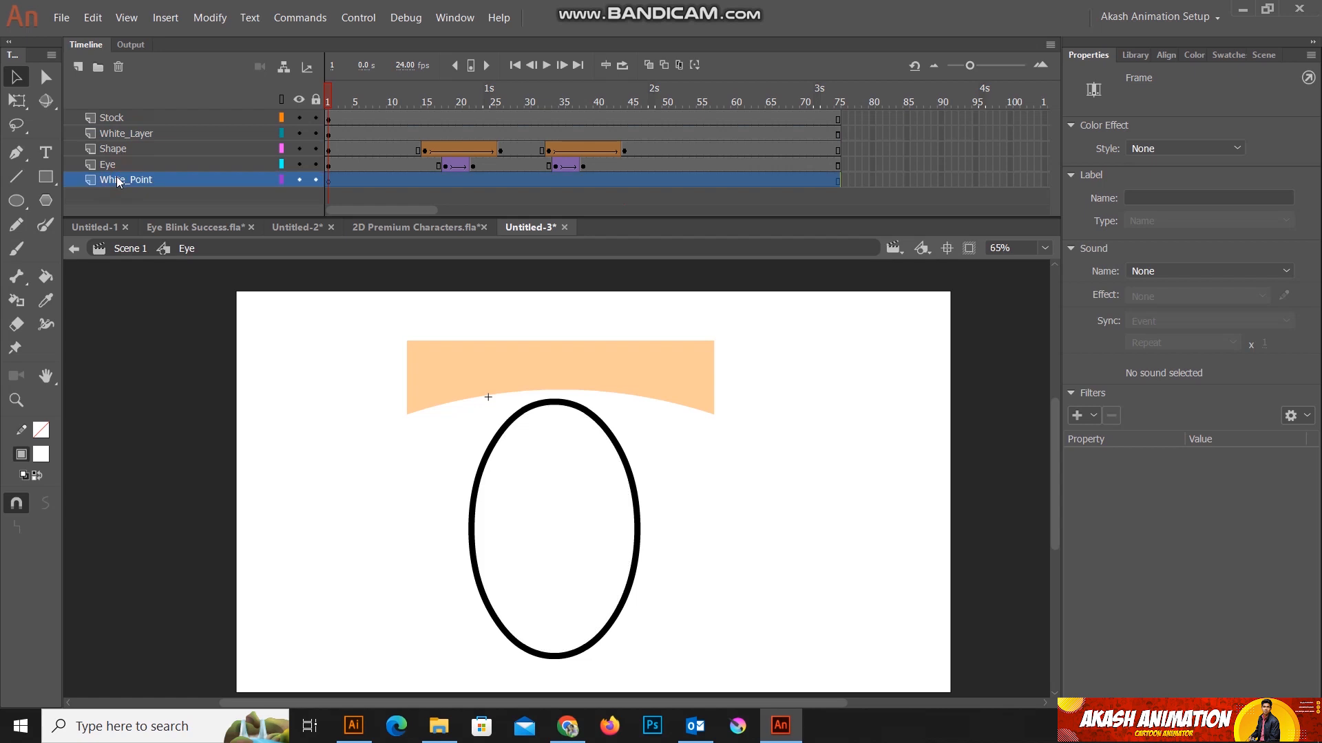
Step: Turn White_Layer into a mask for the Shape layer, and scrub the opening frames to check it
left_click(114, 138)
right_click(114, 138)
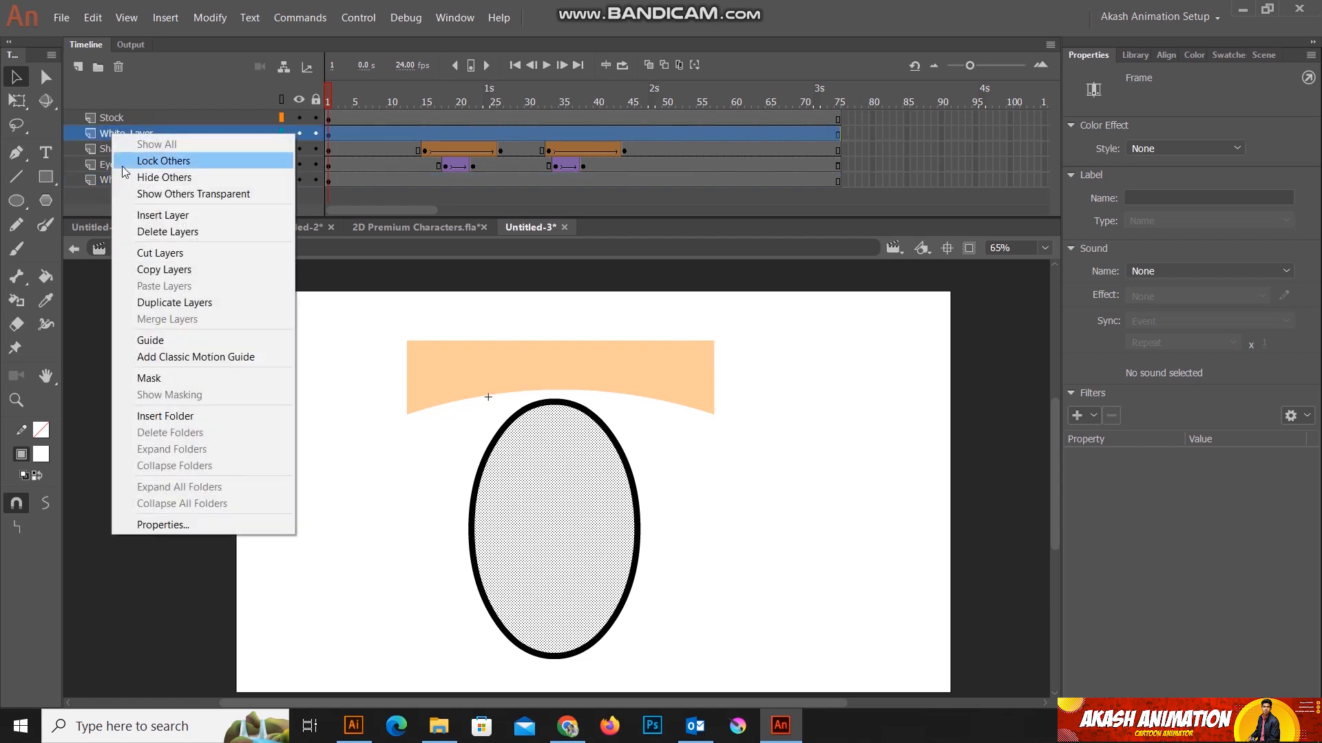
left_click(154, 376)
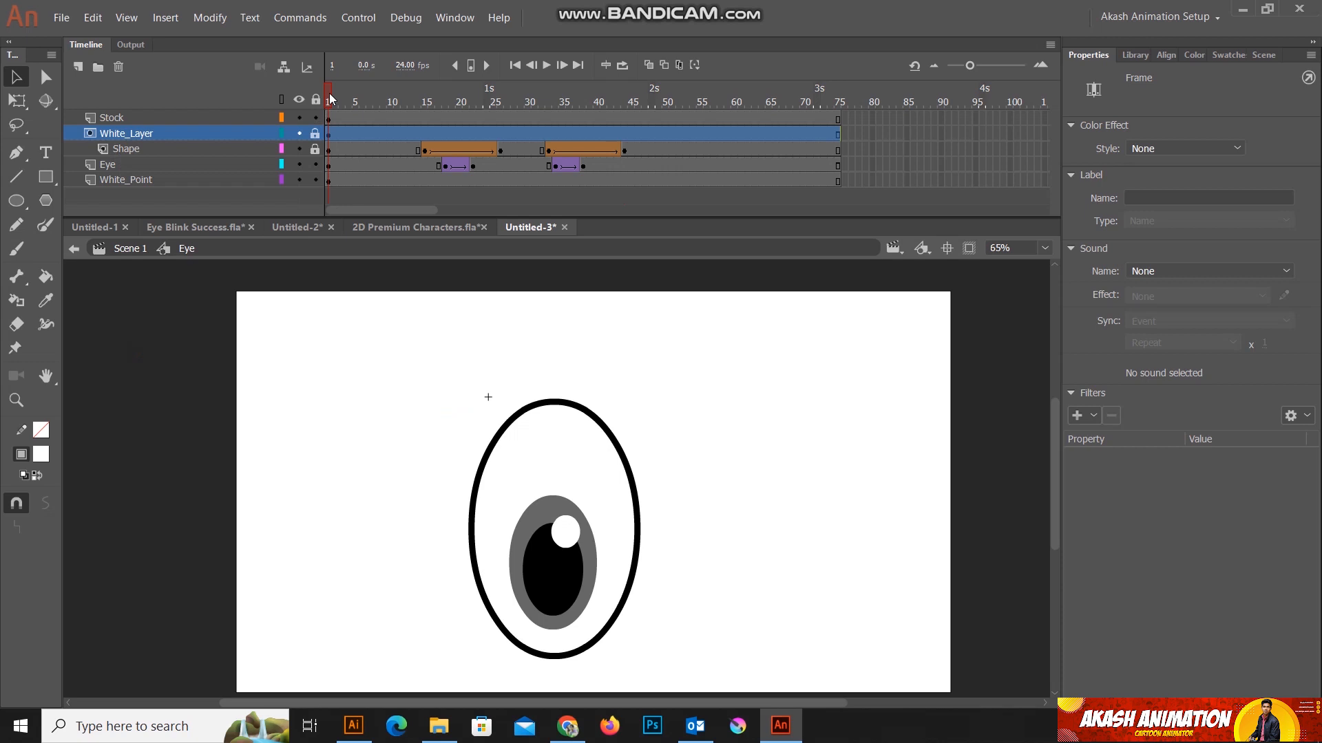
mouse_move(330, 98)
left_mouse_down()
mouse_move(667, 90)
mouse_move(334, 86)
left_mouse_up()
left_click(116, 165)
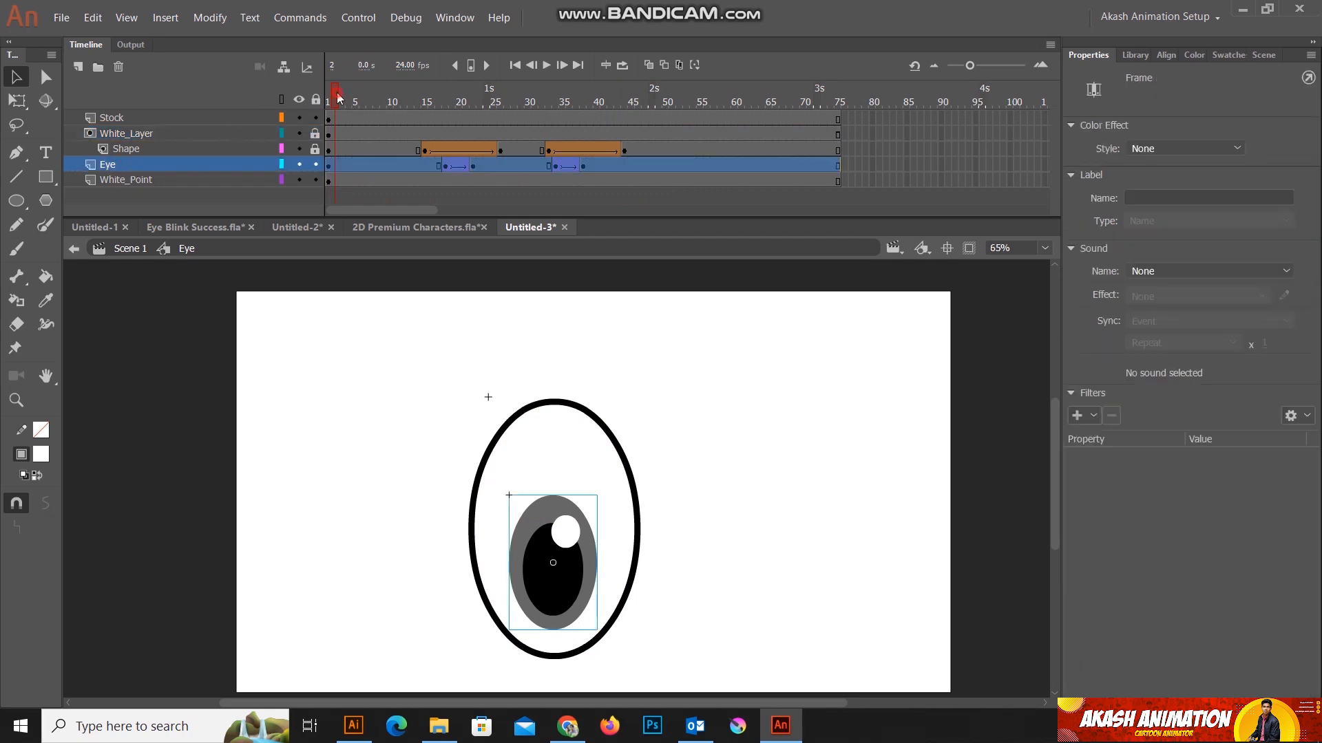
left_click(390, 96)
left_click_drag(390, 100, 427, 92)
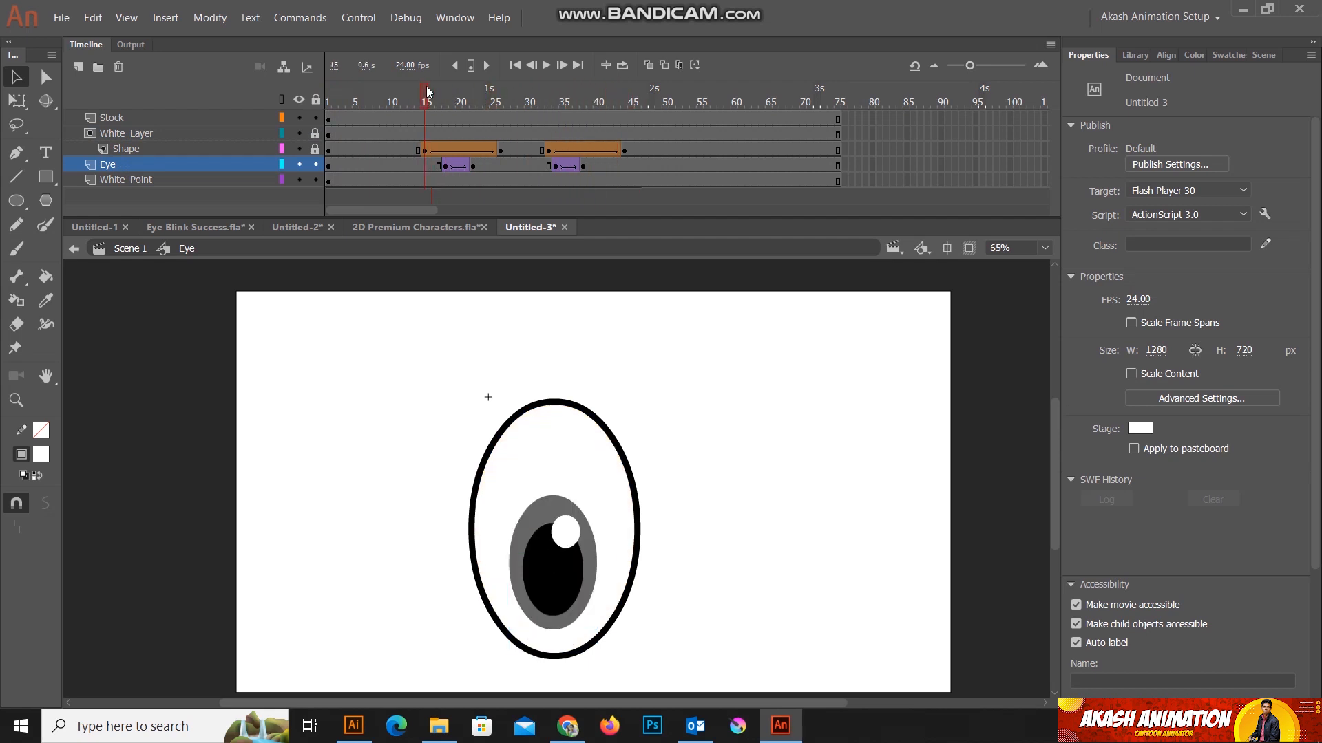
Step: Move the Eye layer under the White_Layer mask beneath Shape, lock it, and scrub through the masked blink
left_click_drag(124, 164, 124, 153)
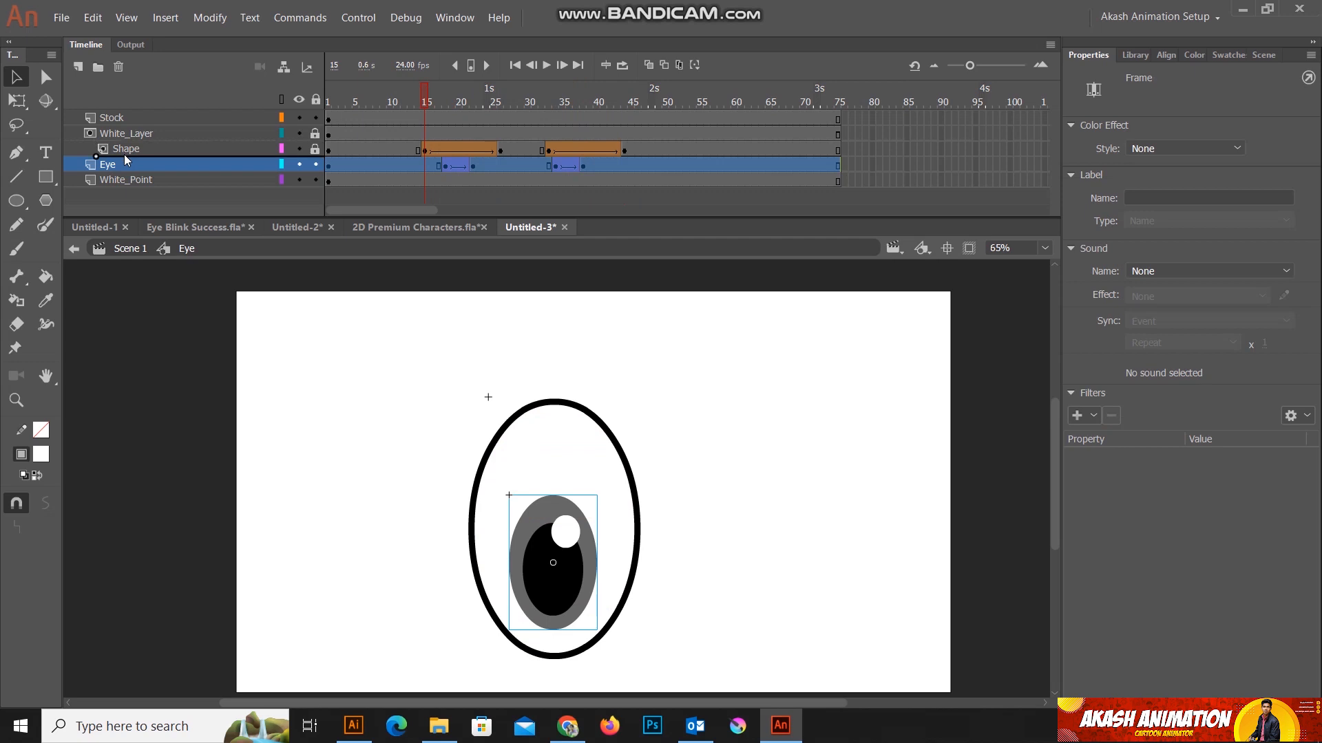
left_click_drag(424, 88, 329, 88)
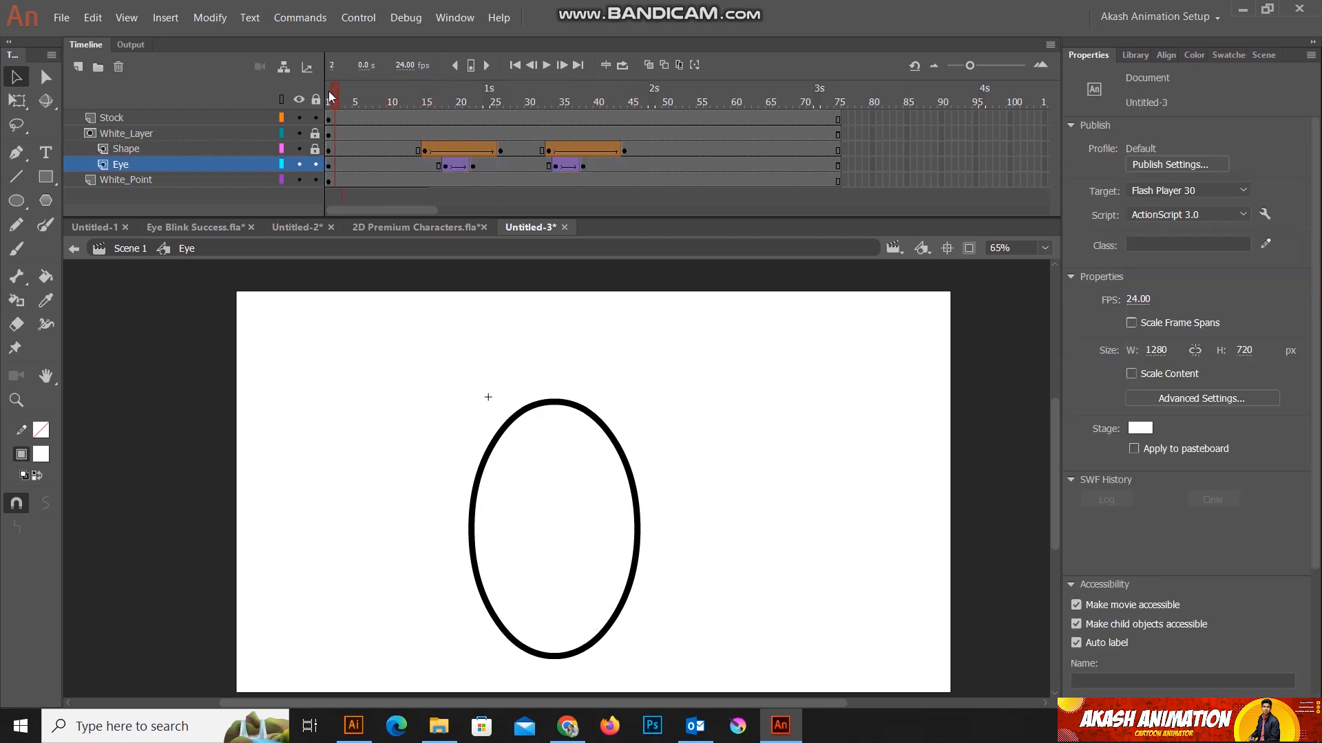
left_click(315, 164)
left_click_drag(328, 97, 663, 123)
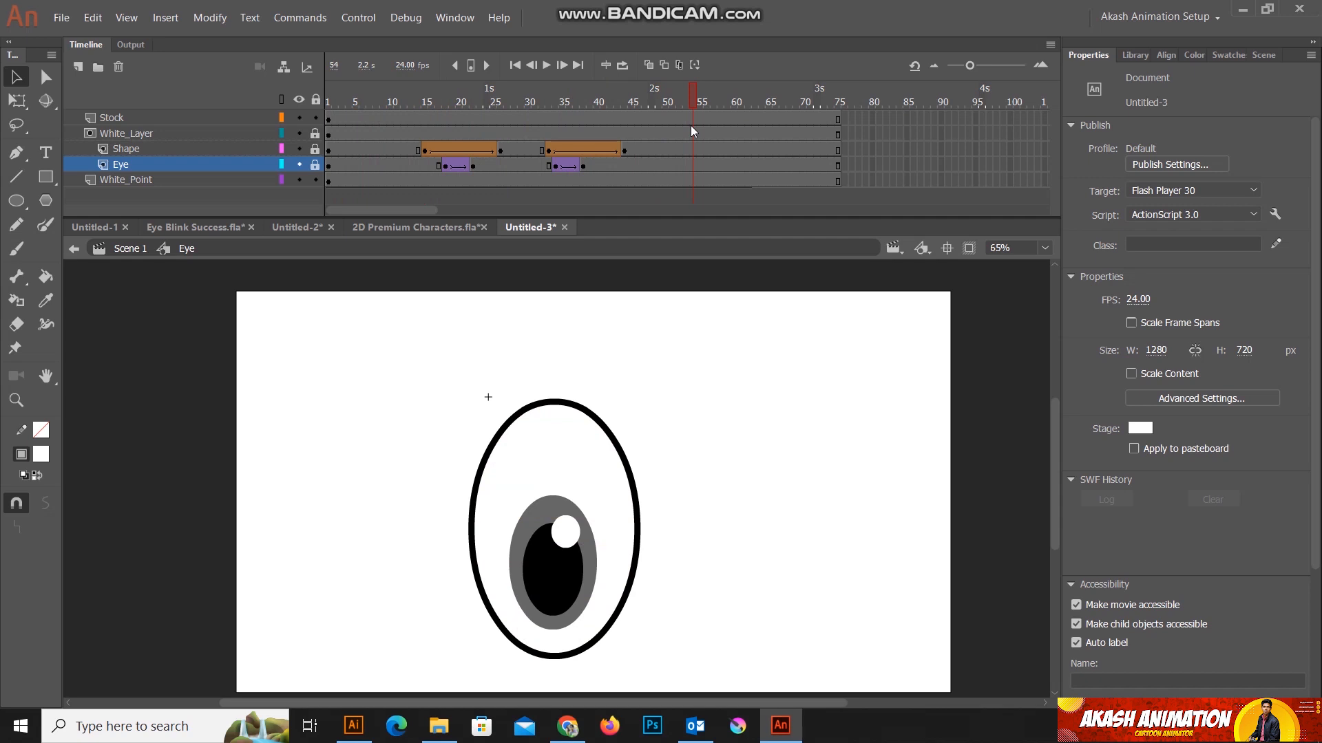
Step: Set the classic ease of both Eye layer tweens to 100 out
left_click(457, 167)
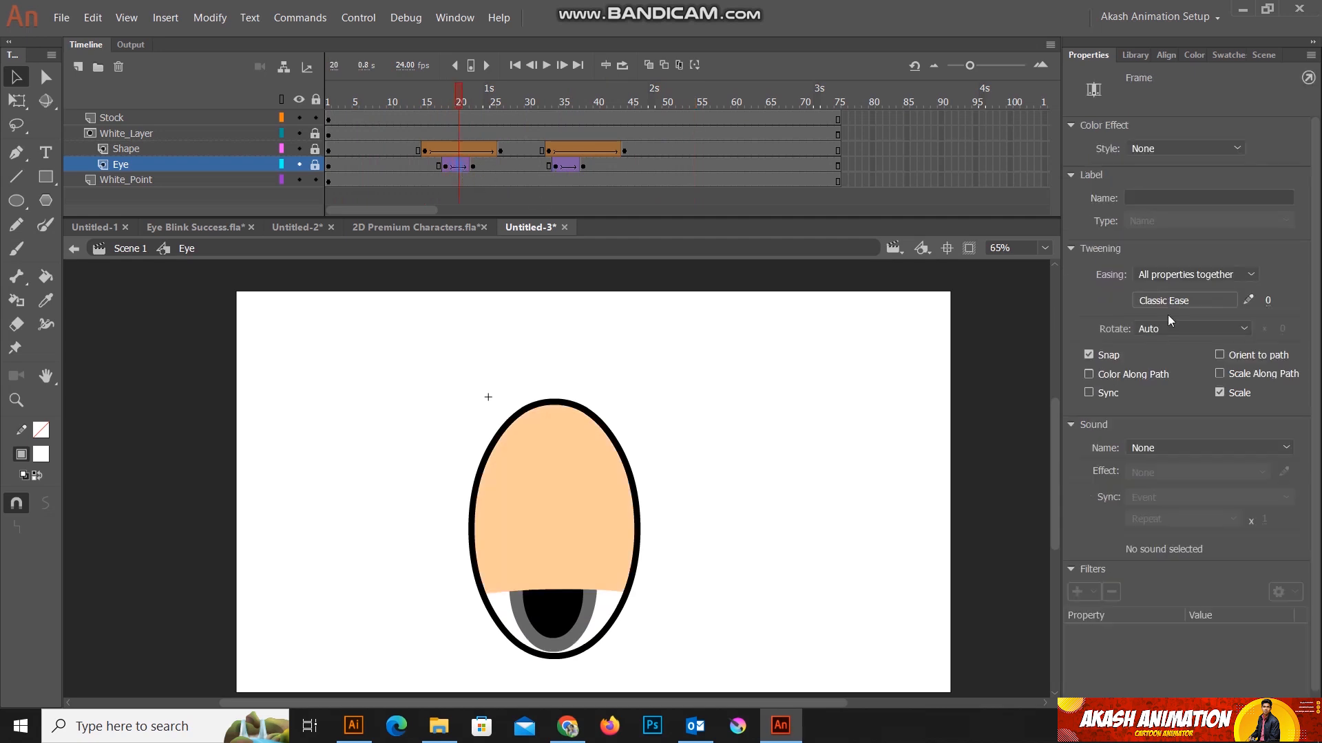
left_click(563, 166)
left_click_drag(1274, 306, 1311, 303)
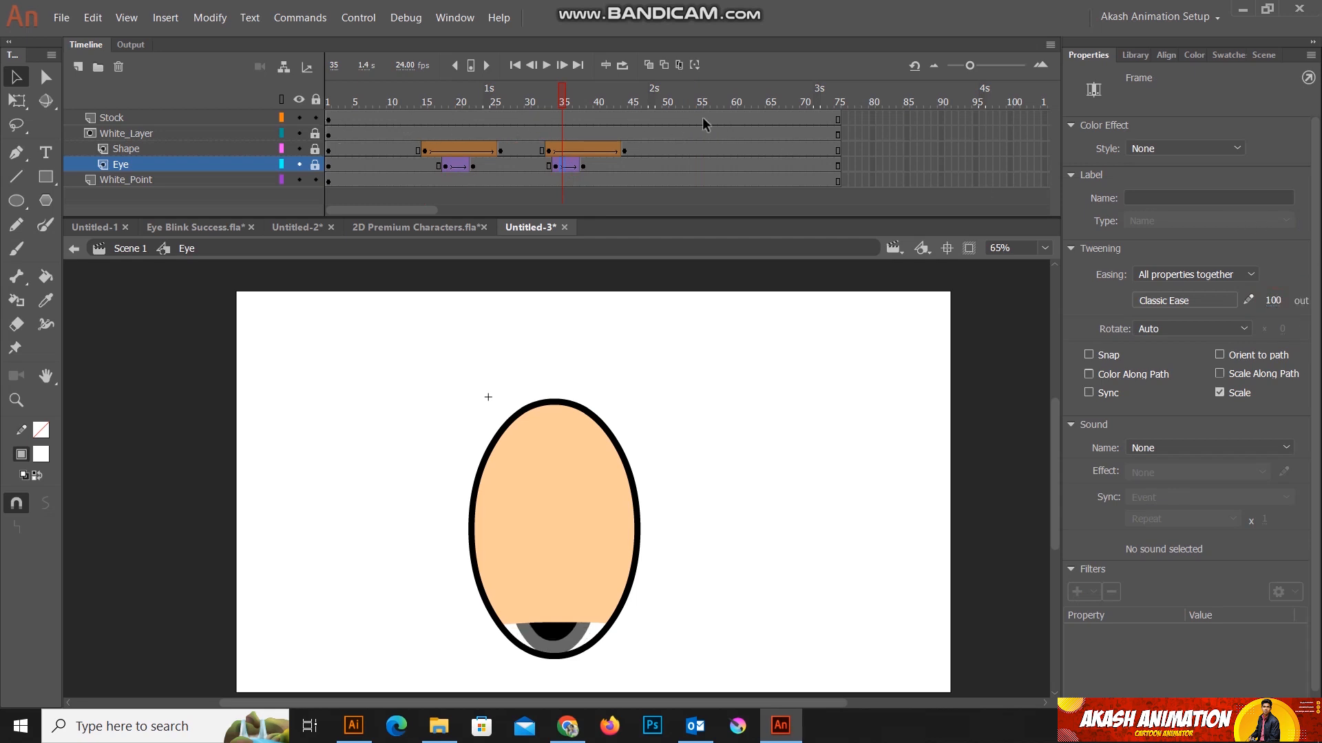
Step: Remove the frames after frame 51 on all layers to shorten the blink loop
left_click_drag(680, 114, 855, 200)
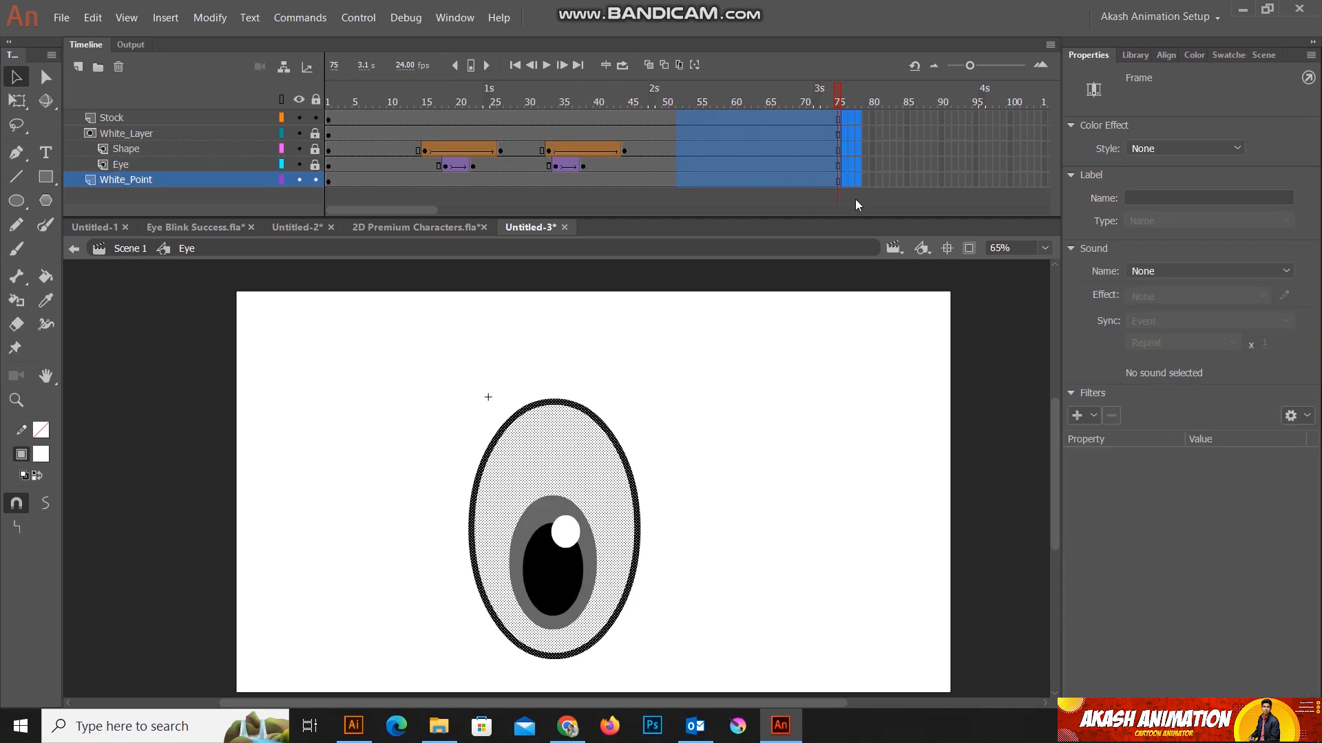
key("shift+F5")
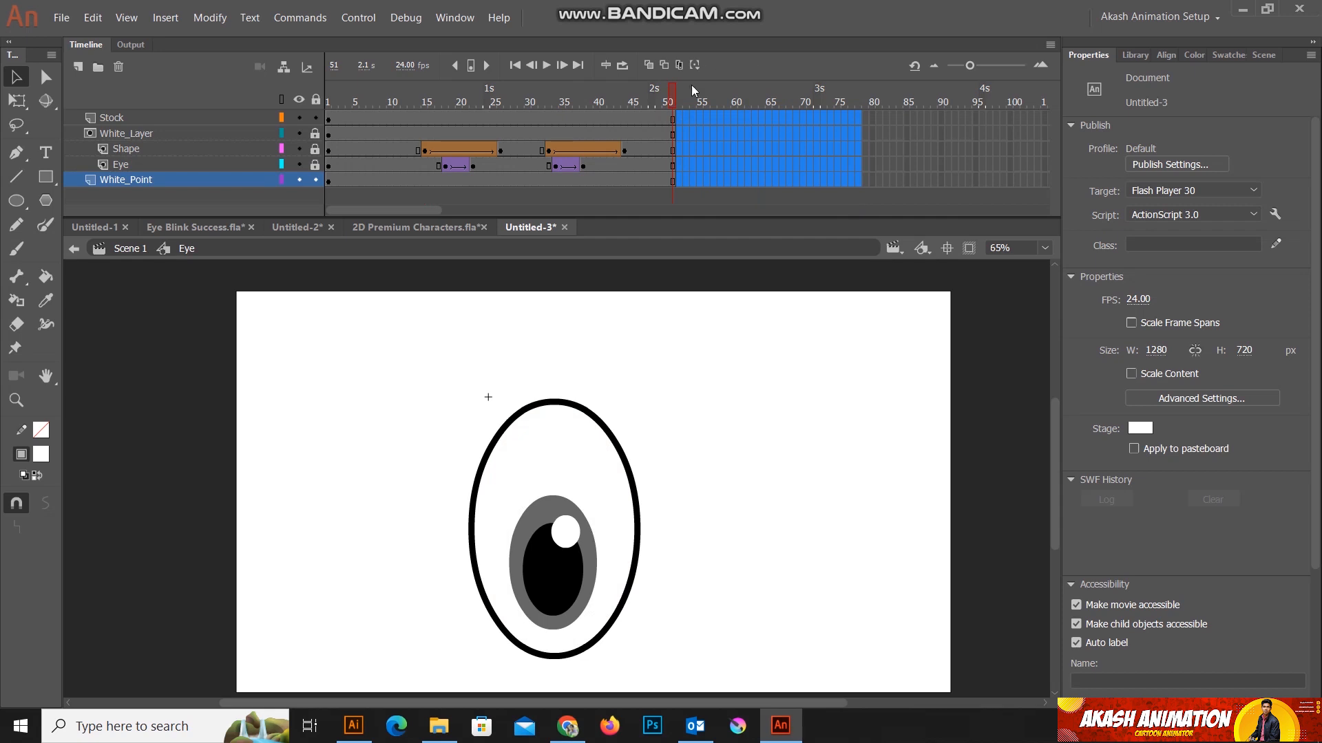
Step: Return to Scene 1, reposition the Eye instance and duplicate it beside the original to make a pair of eyes
left_click_drag(675, 95, 682, 121)
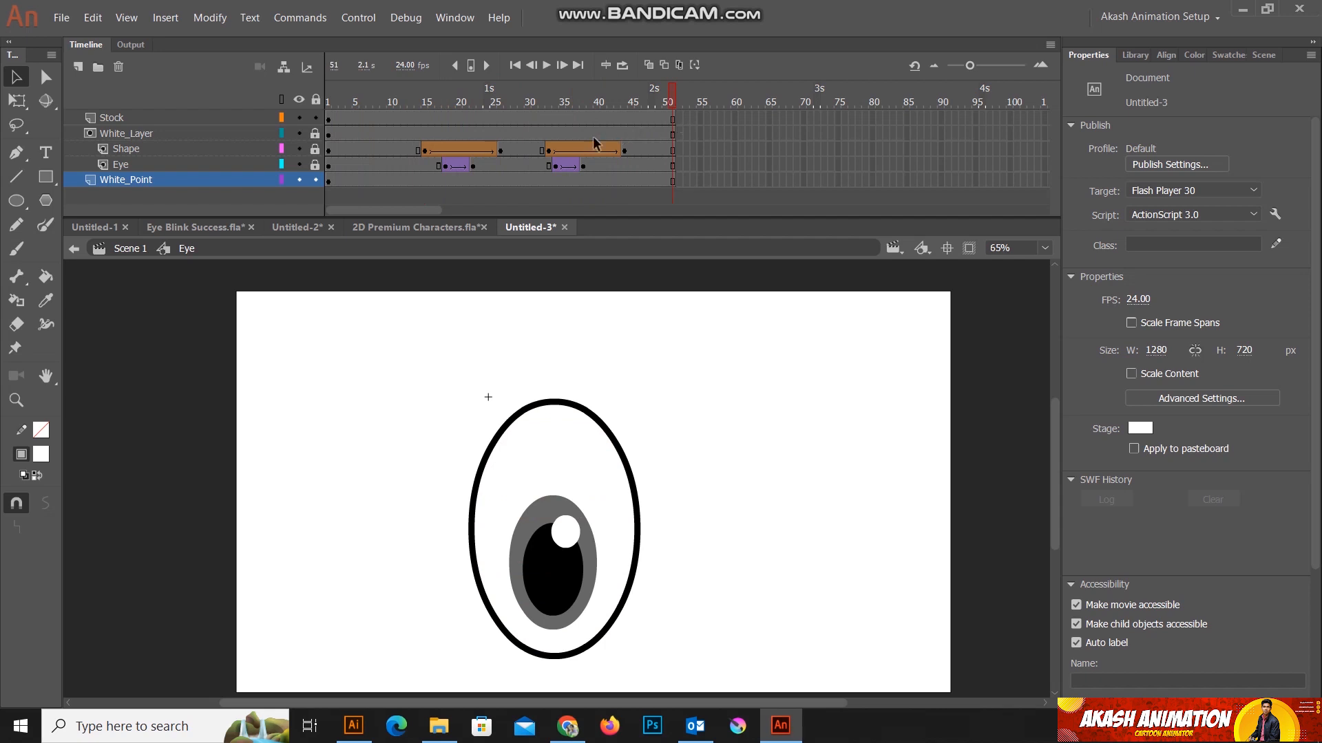
left_click(126, 251)
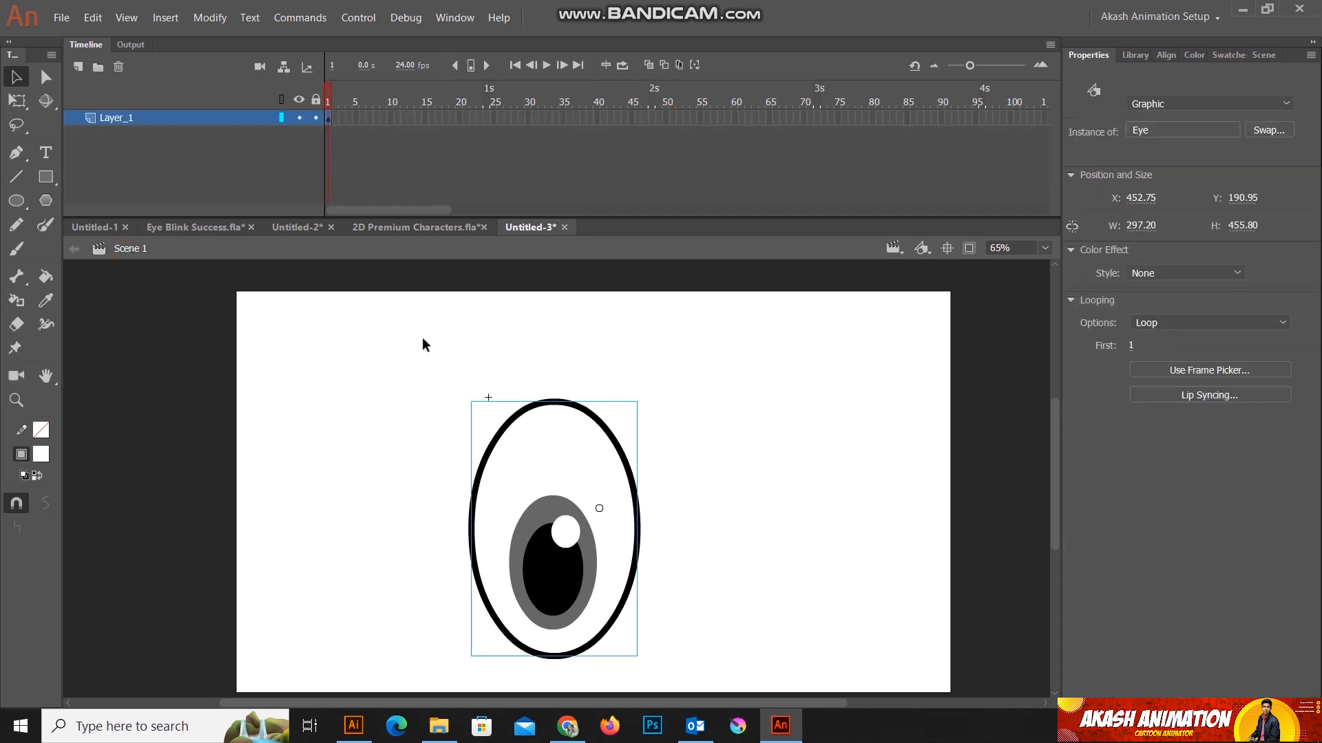
scroll(422, 339, "down", 1)
left_click_drag(650, 601, 385, 340)
left_click_drag(524, 516, 447, 482)
left_click_drag(526, 571, 333, 329)
left_click_drag(449, 495, 601, 496)
left_click_drag(734, 582, 307, 319)
Step: Scale both eyes down together with Free Transform to about 510 by 365 px
left_click(15, 101)
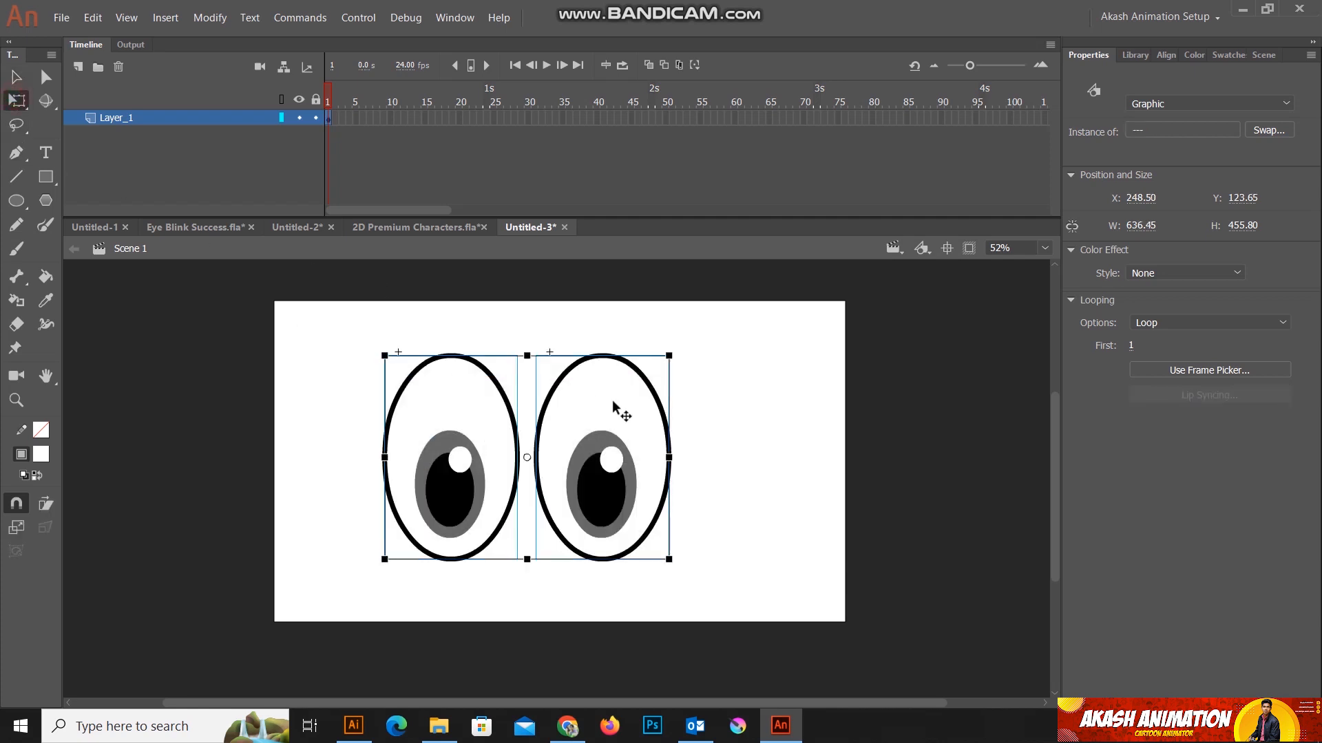
left_click_drag(668, 356, 612, 396)
left_click(699, 489)
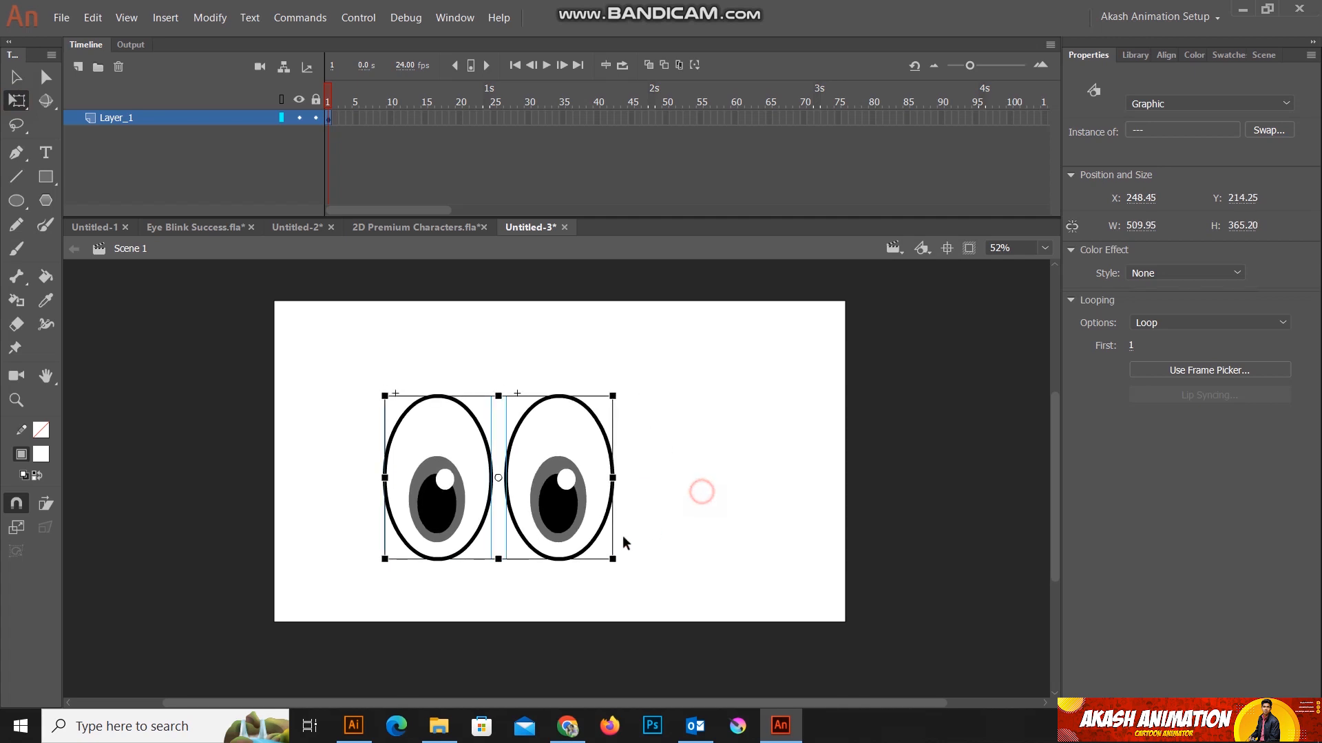
scroll(454, 543, "up", 2)
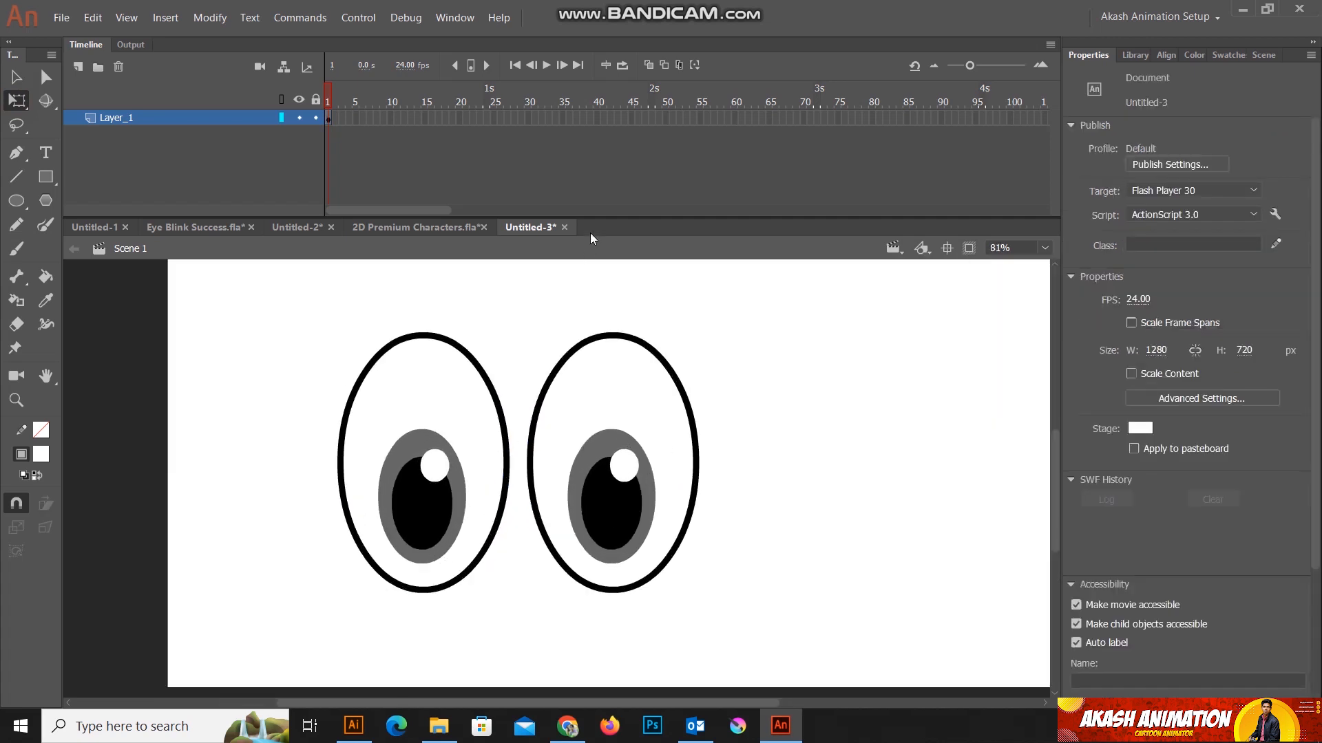
Step: Extend Layer_1 in the main scene to frame 75 and scrub the end of the timeline
left_click_drag(603, 218, 604, 146)
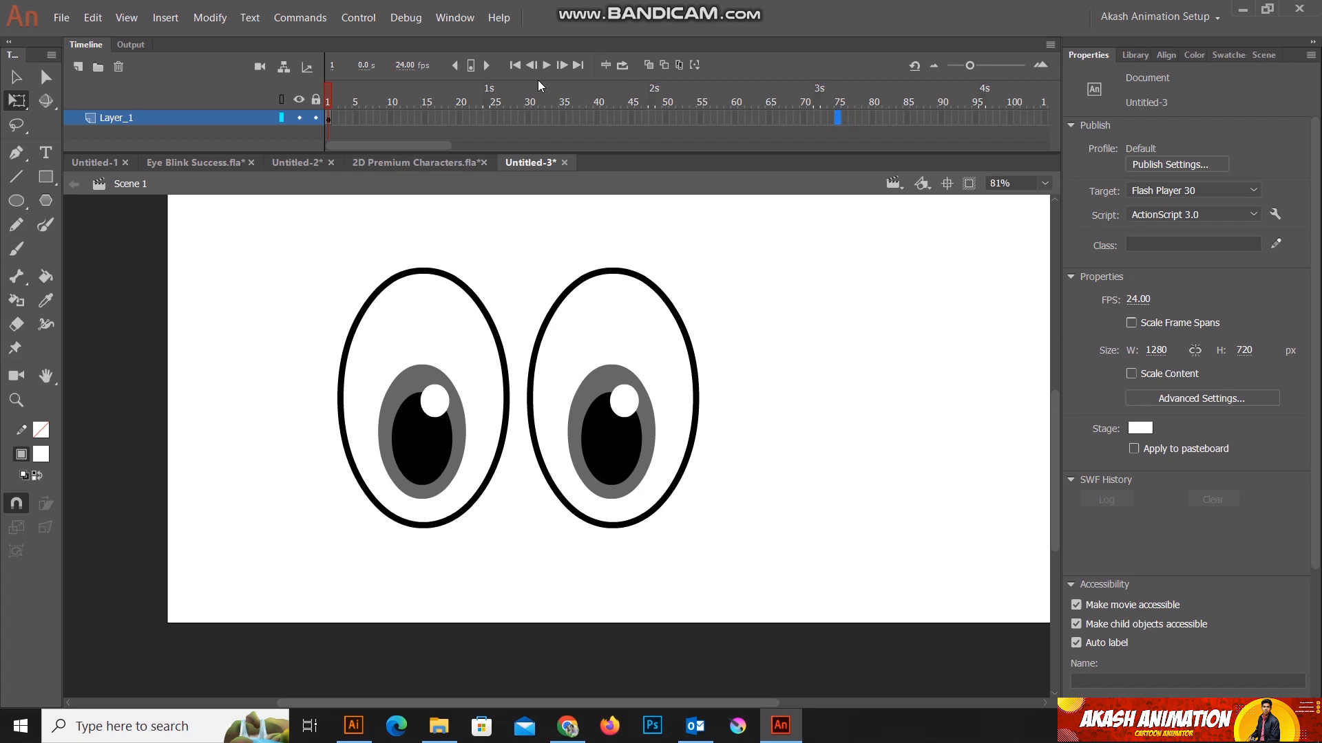
key("F5")
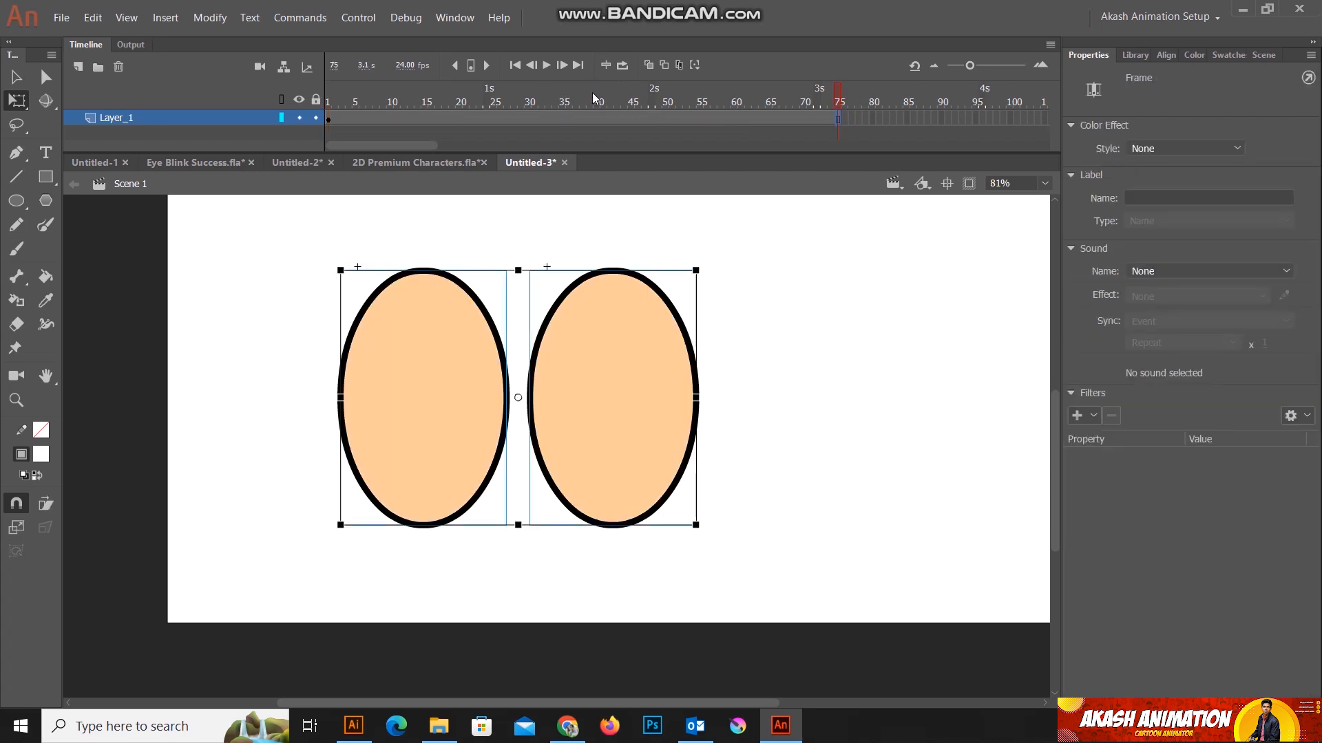
left_click_drag(837, 91, 877, 110)
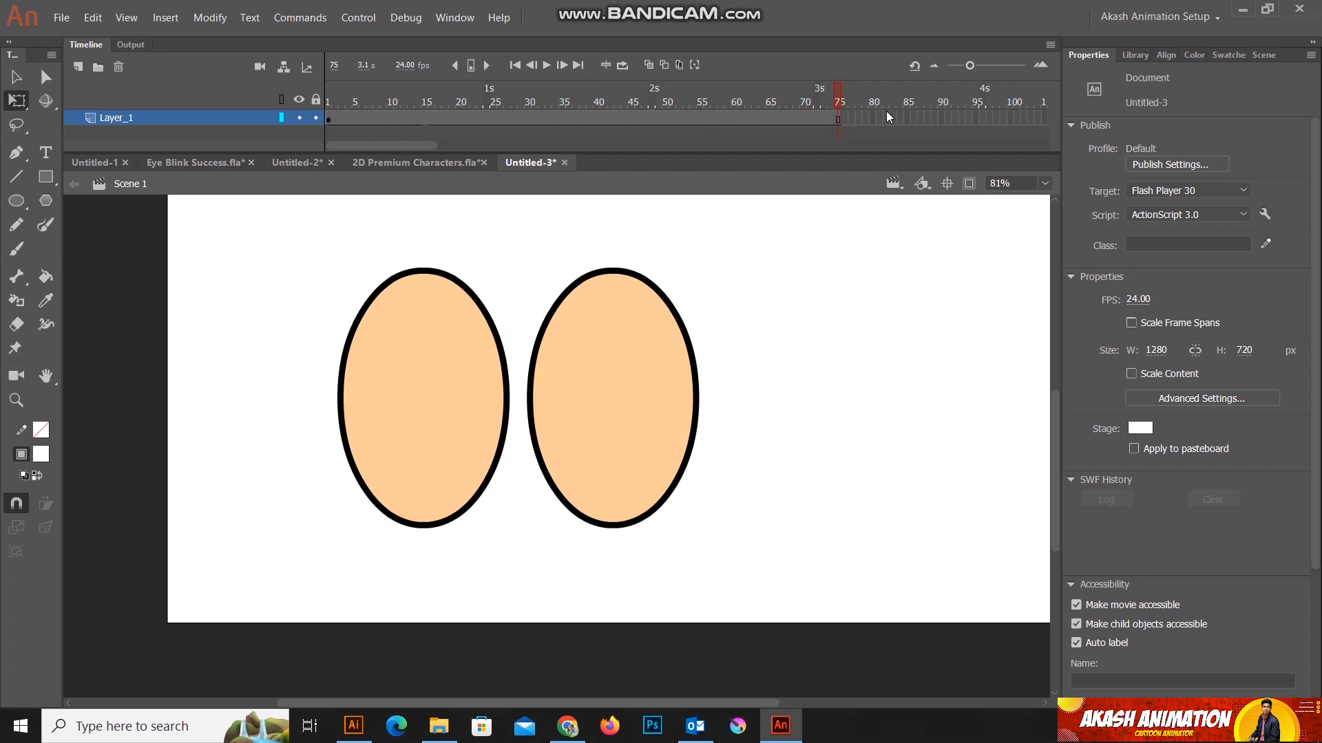
Step: Check the Eye symbol's timeline, return to Scene 1, and turn on loop playback over frames 1 to 75
double_click(386, 387)
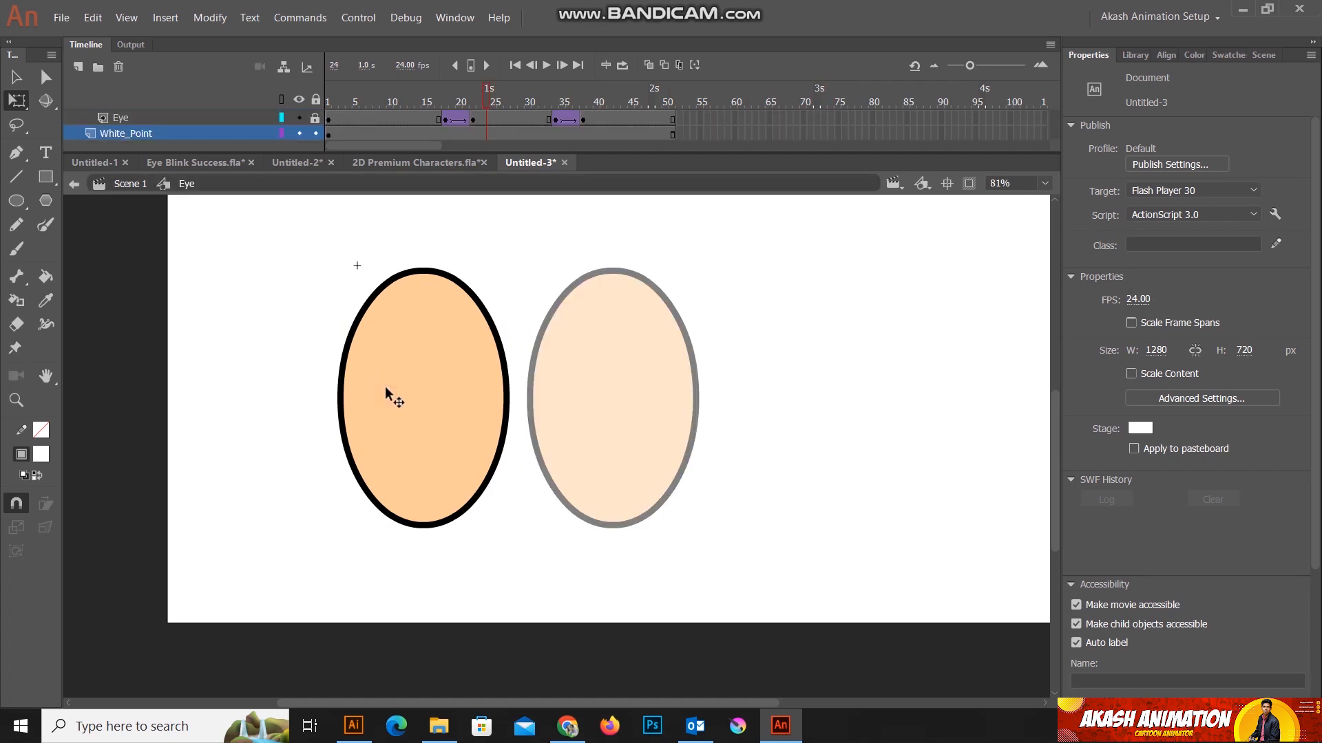
left_click(123, 184)
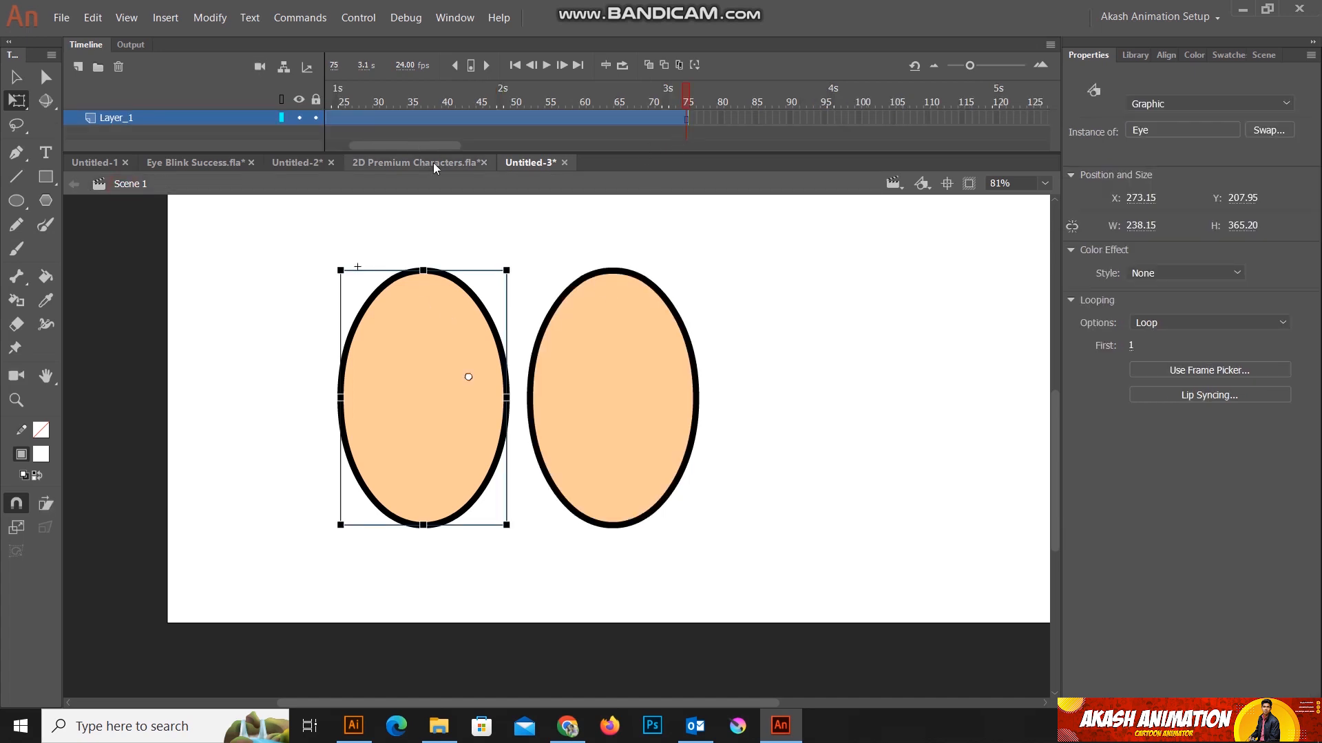
left_click_drag(422, 146, 380, 150)
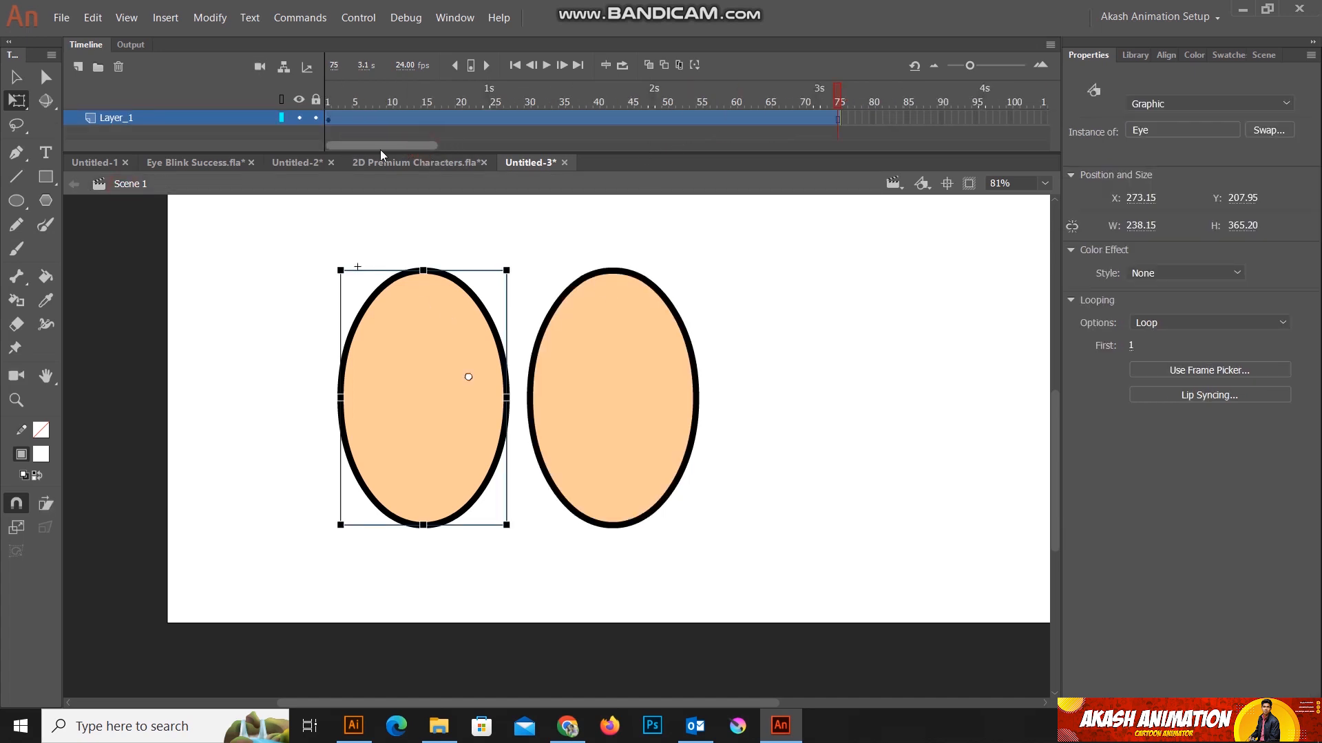
left_click(622, 68)
left_click_drag(790, 94, 258, 95)
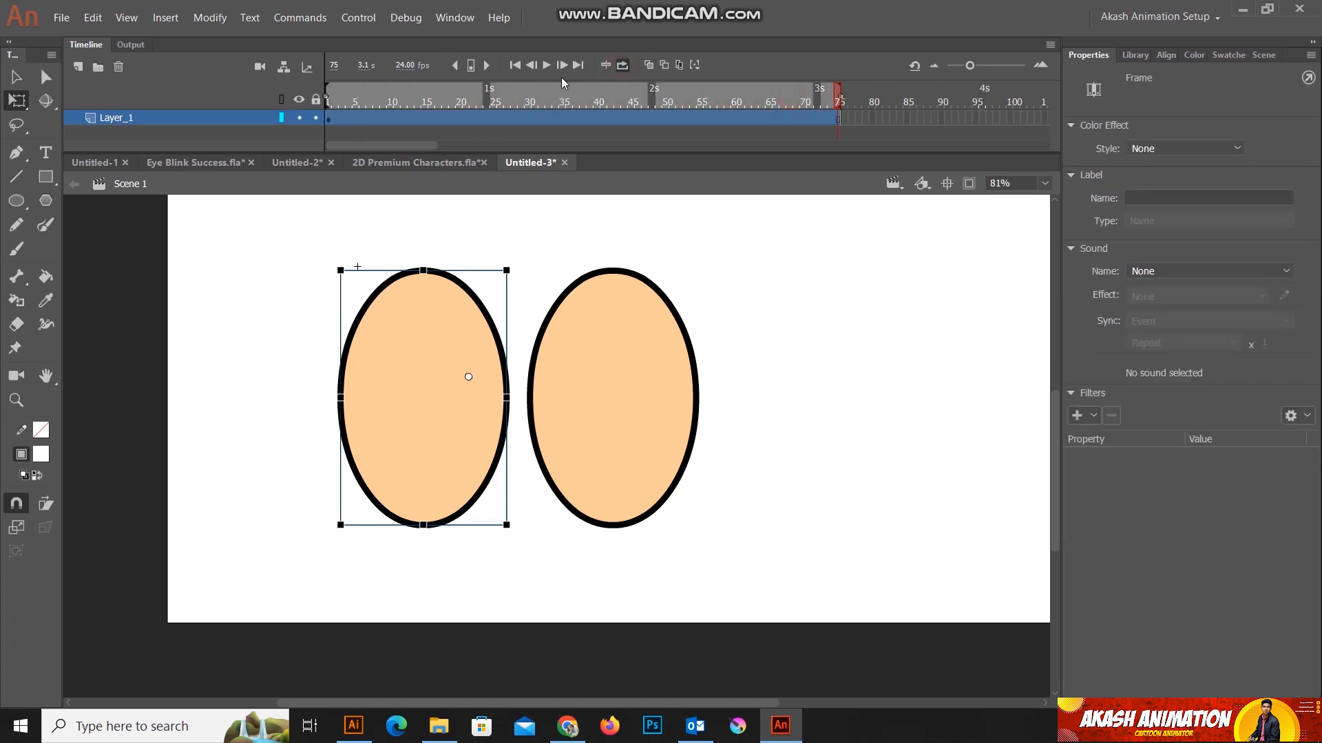
Step: Play the looping two-eye blink, pause it, and return the playhead to frame 1
left_click(546, 65)
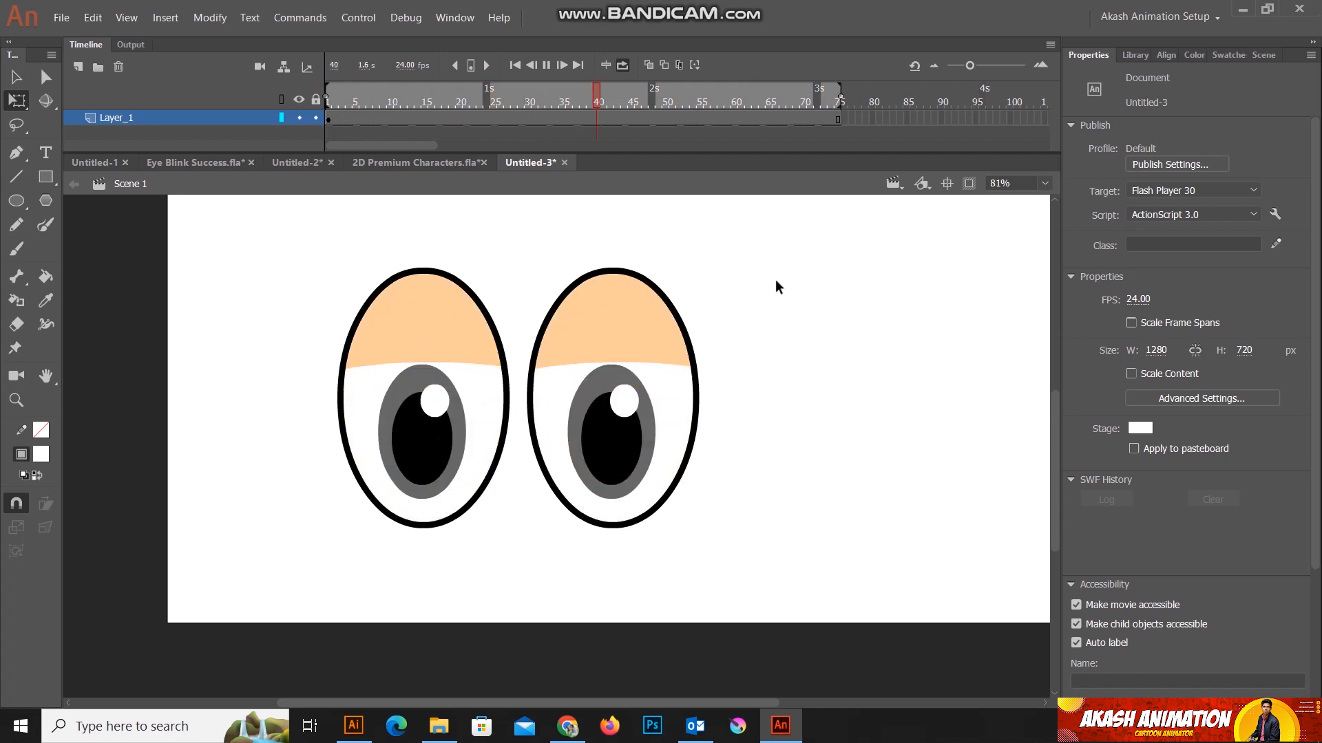
left_click(546, 67)
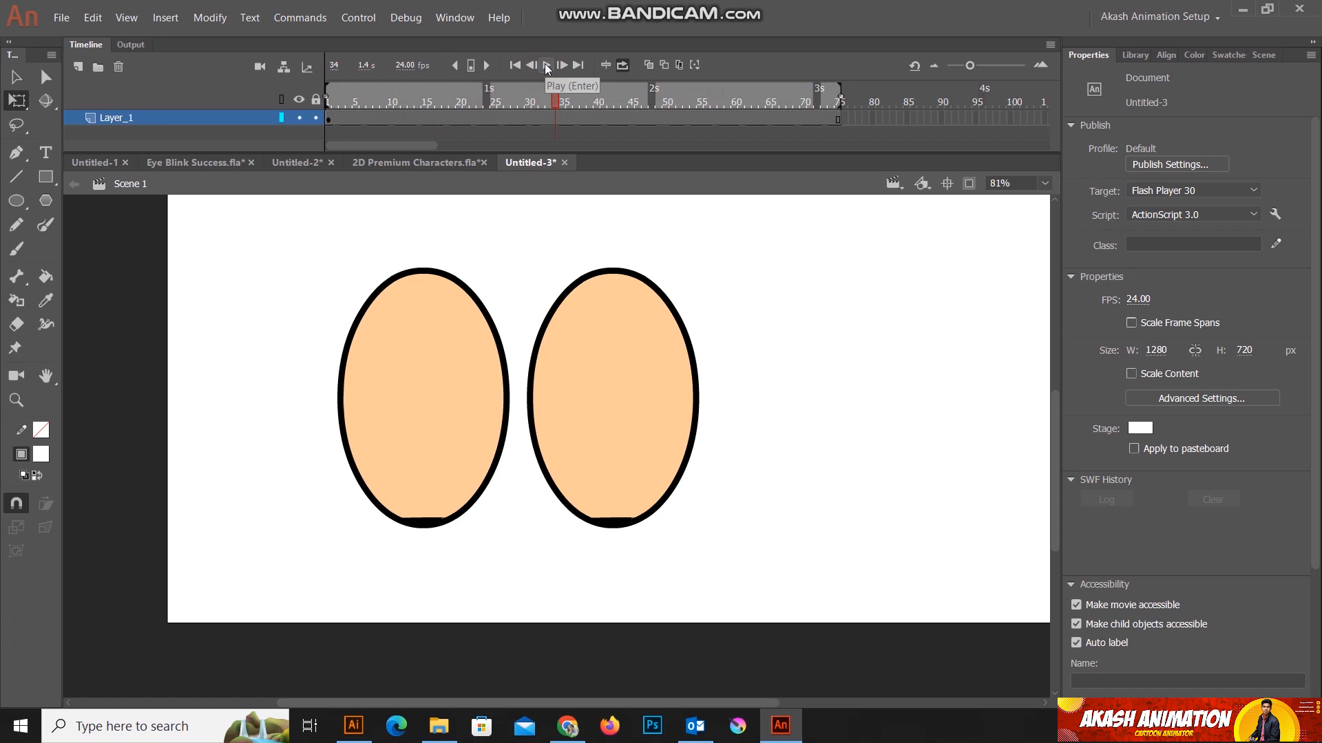
left_click_drag(556, 93, 313, 163)
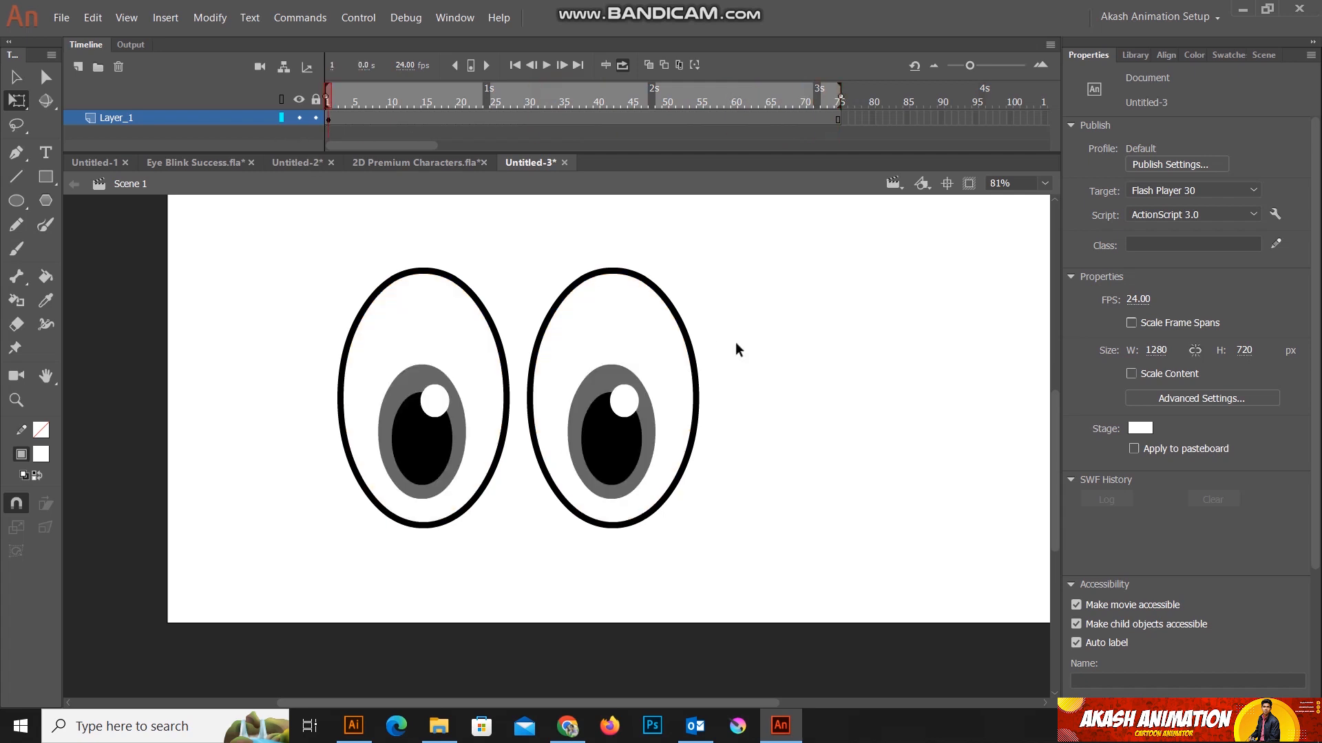
Step: Save the document as Eye Blink 1.fla in the My Works folder
left_click(60, 19)
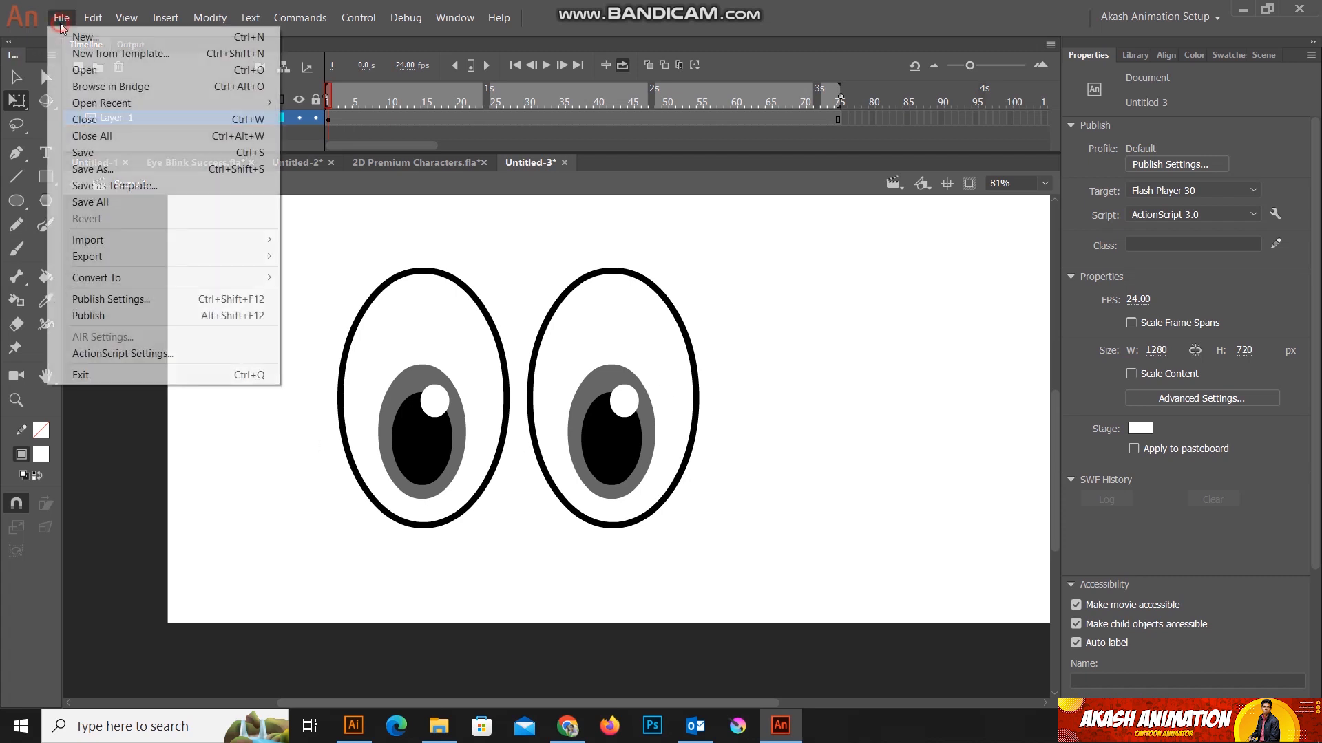
left_click(103, 170)
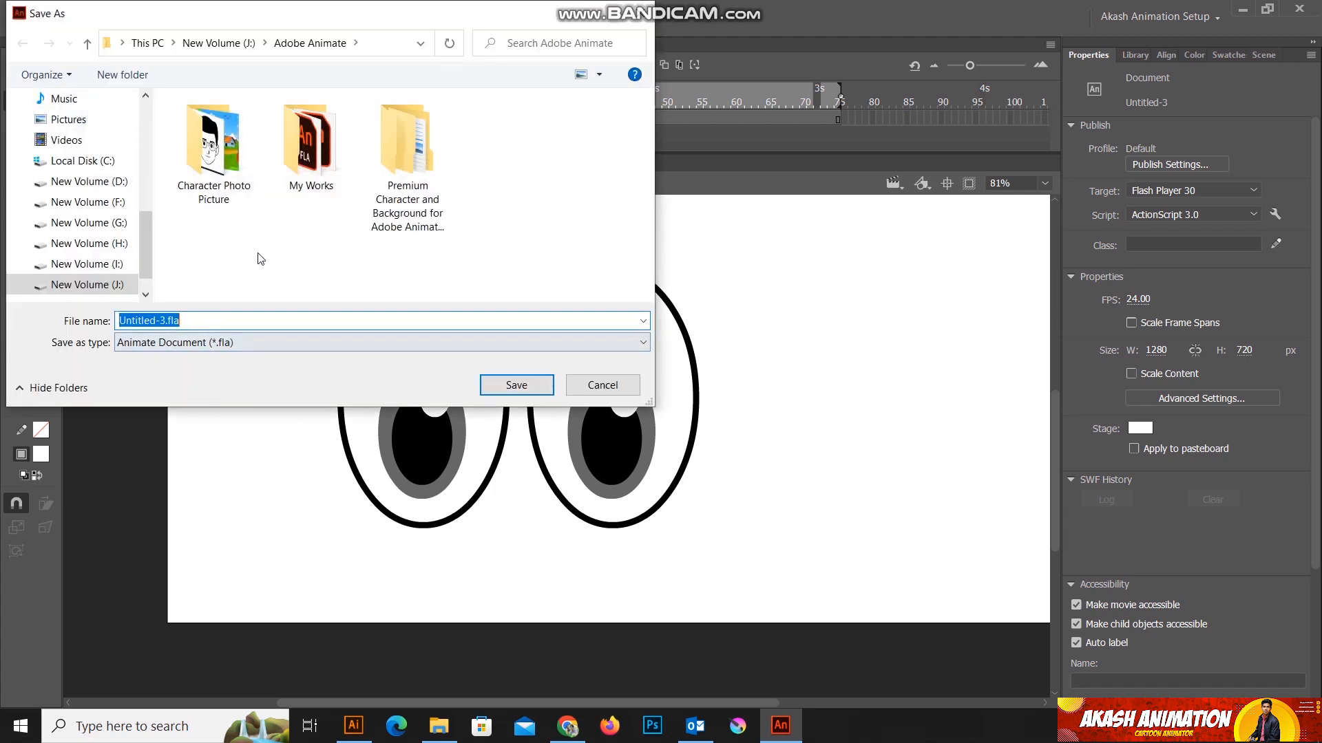
double_click(308, 160)
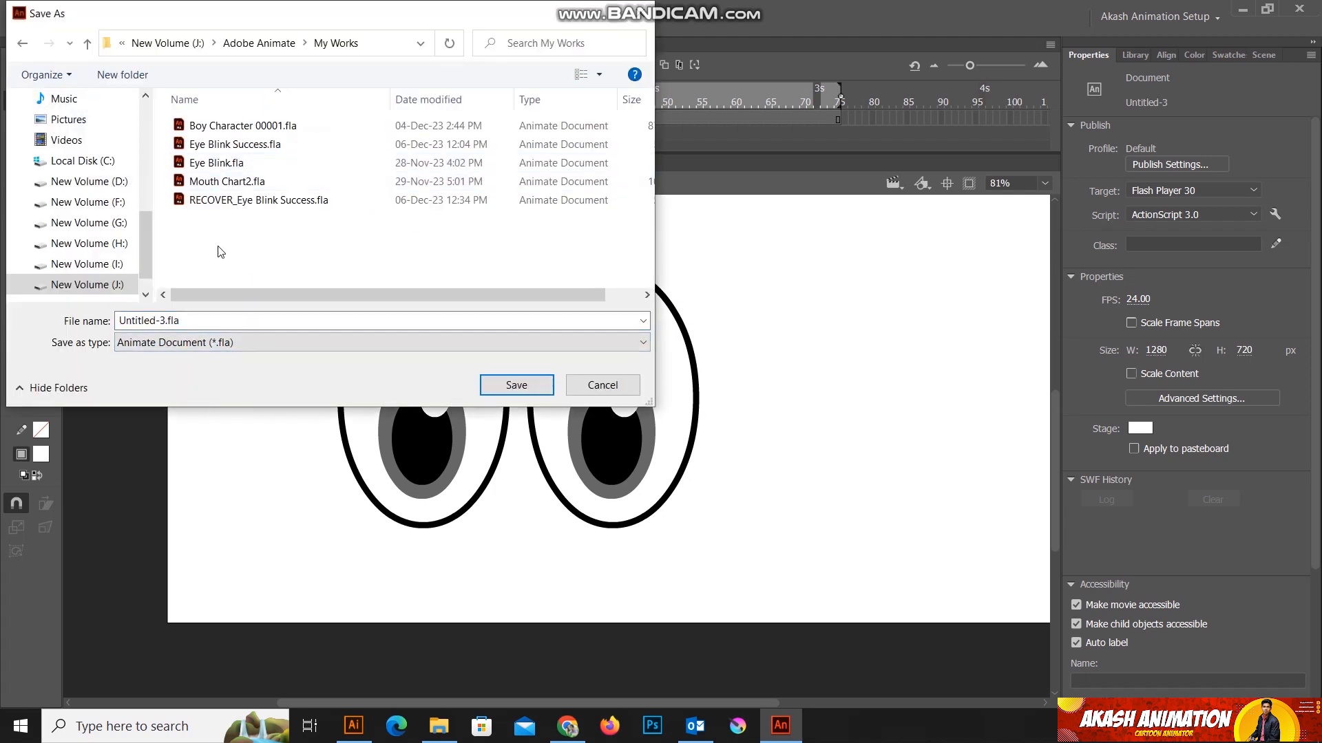
left_click(224, 146)
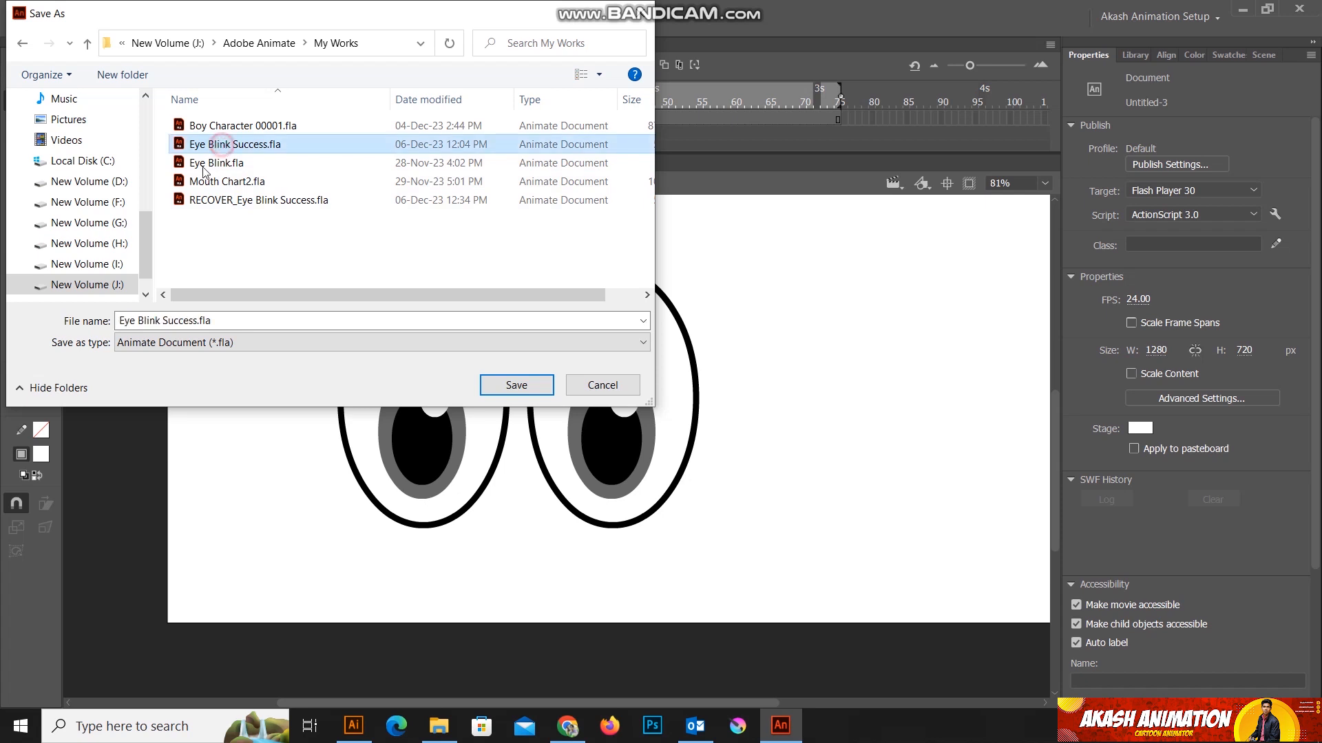
left_click(196, 321)
double_click(196, 321)
left_click_drag(195, 321, 163, 322)
key("BackSpace")
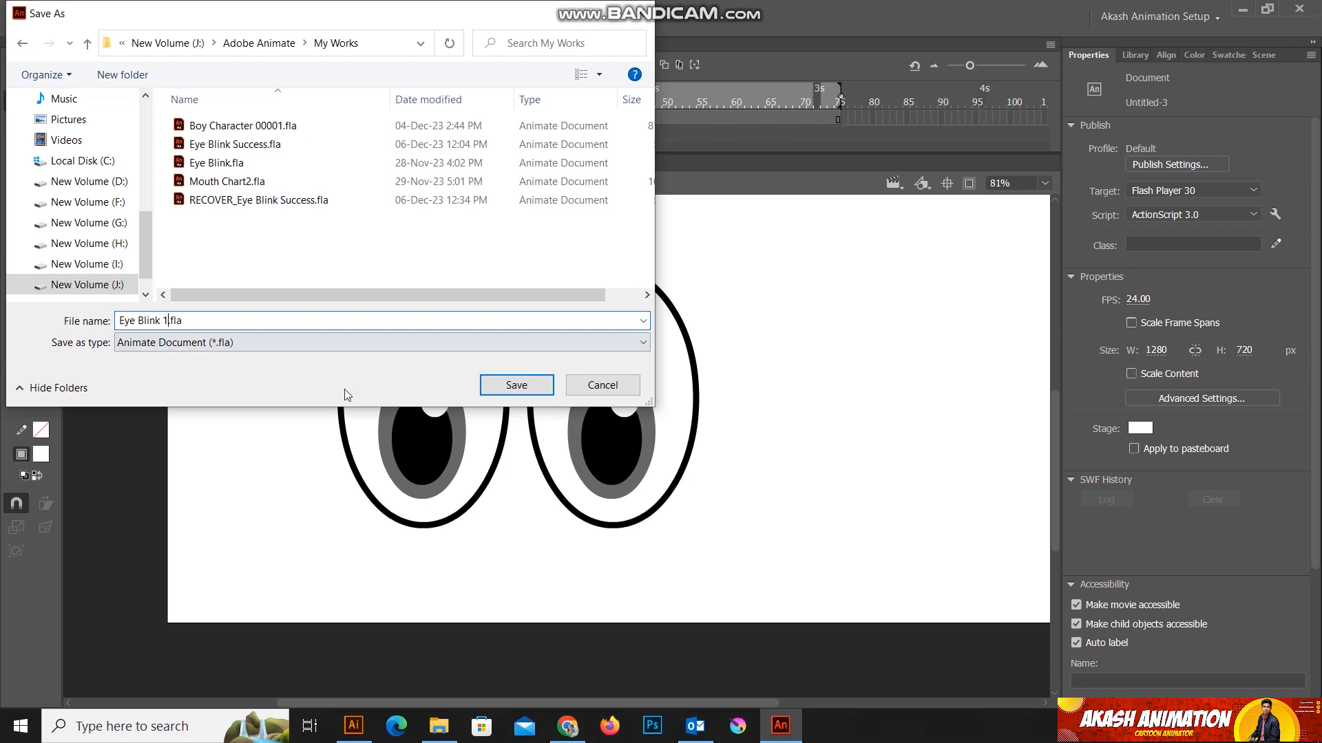
left_click(517, 386)
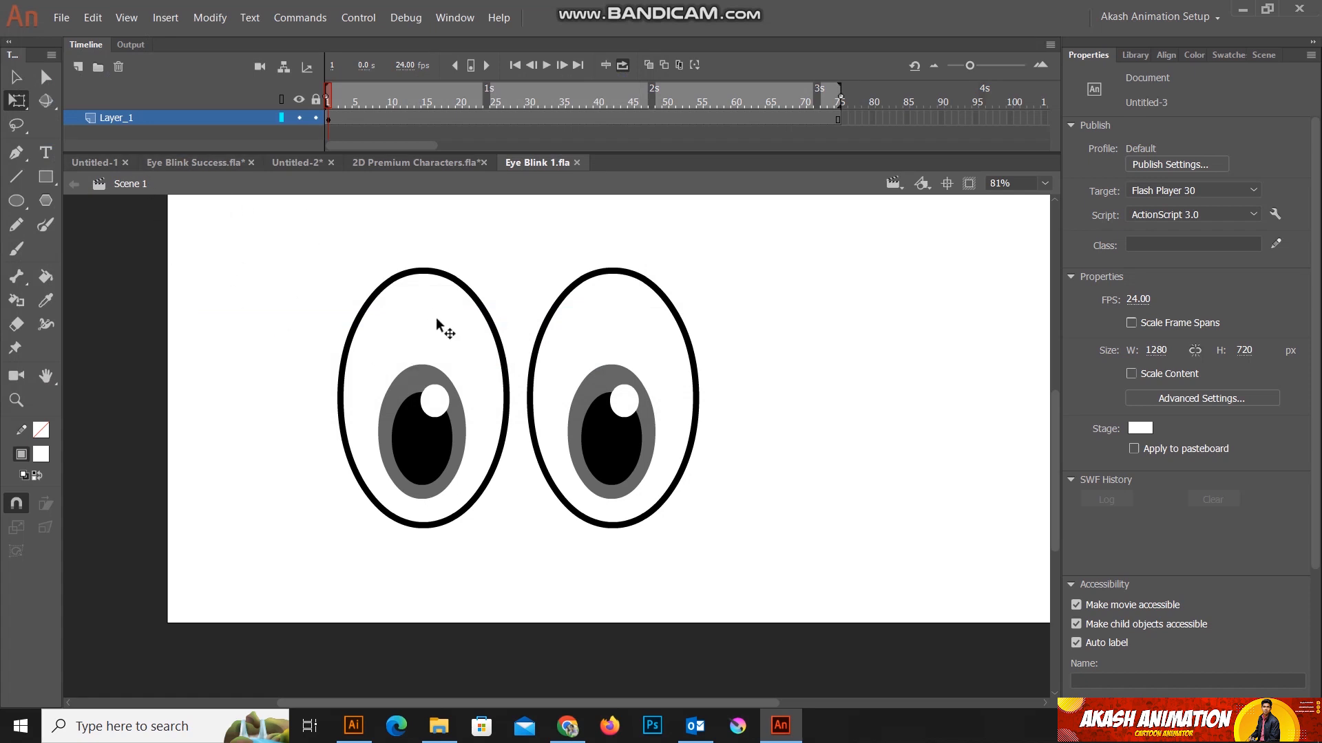
Step: Switch to the 2D Premium Characters.fla document and preview the boy character's eye blink, pausing the playback
left_click(412, 164)
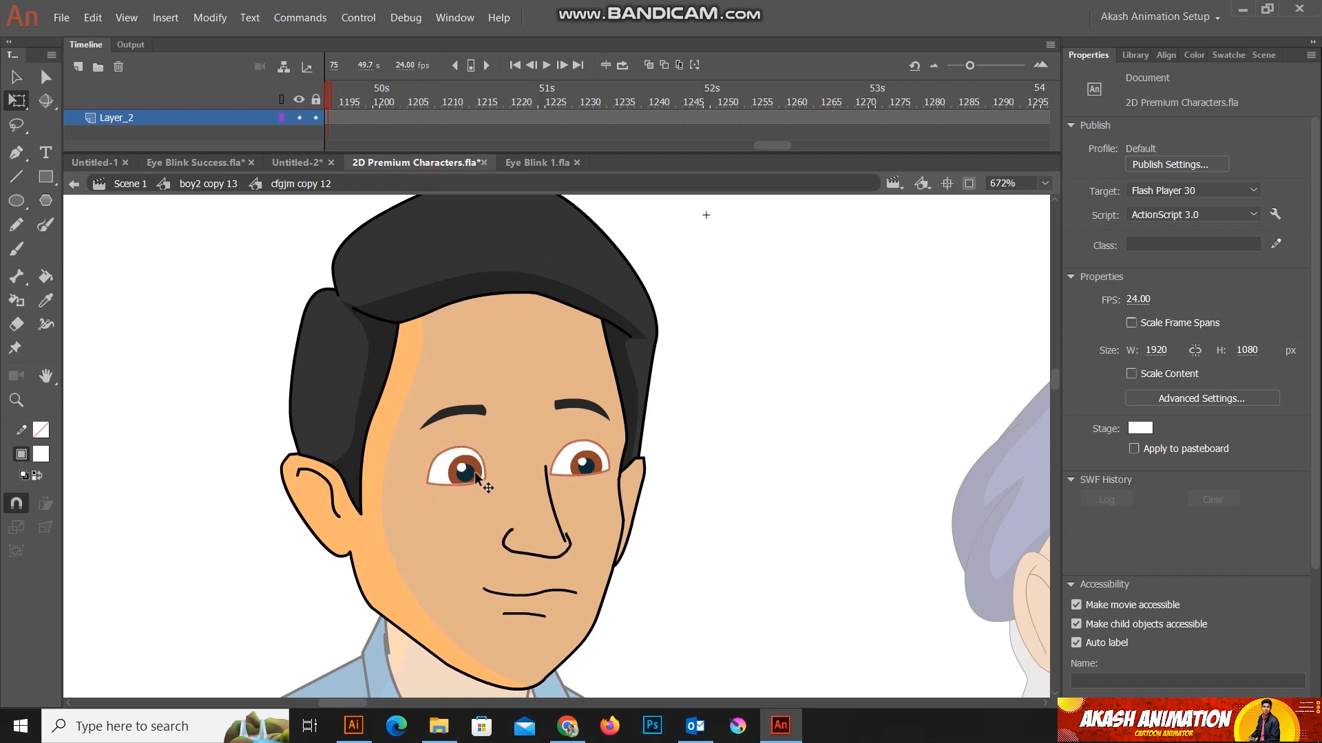
left_click(545, 65)
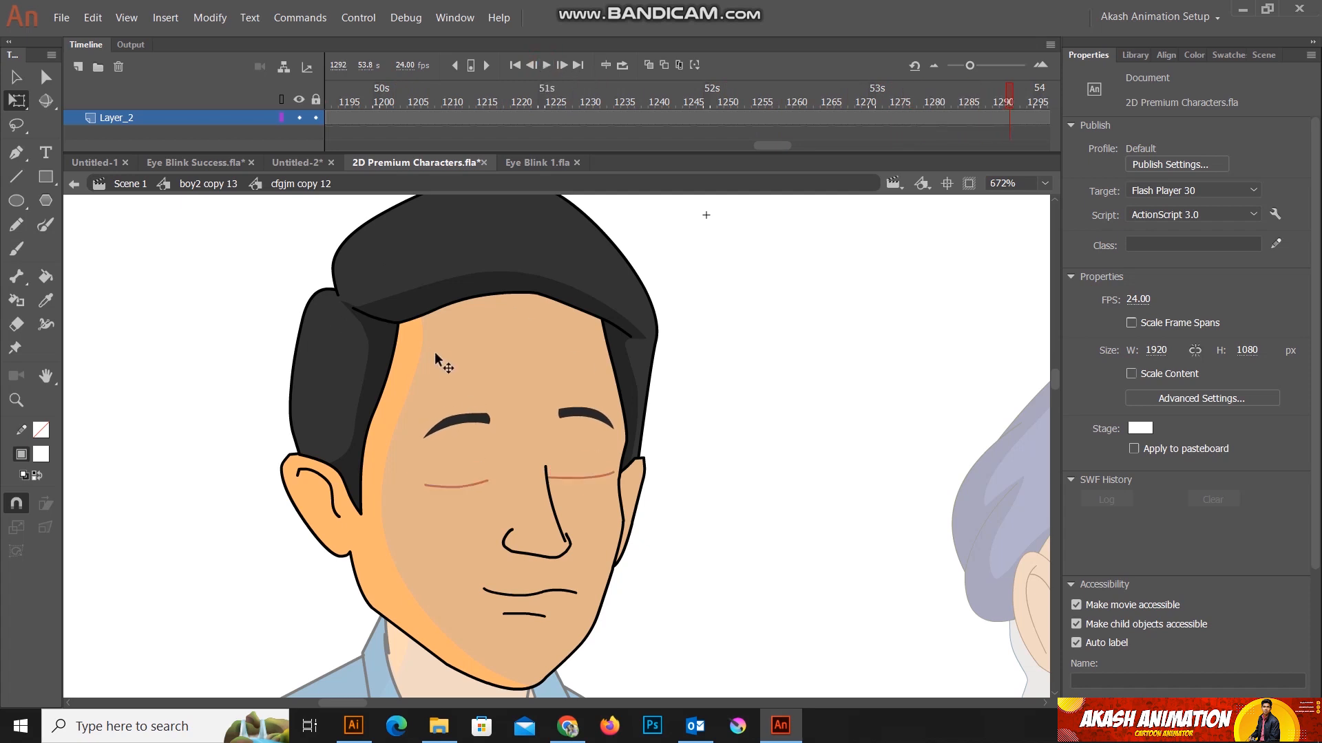